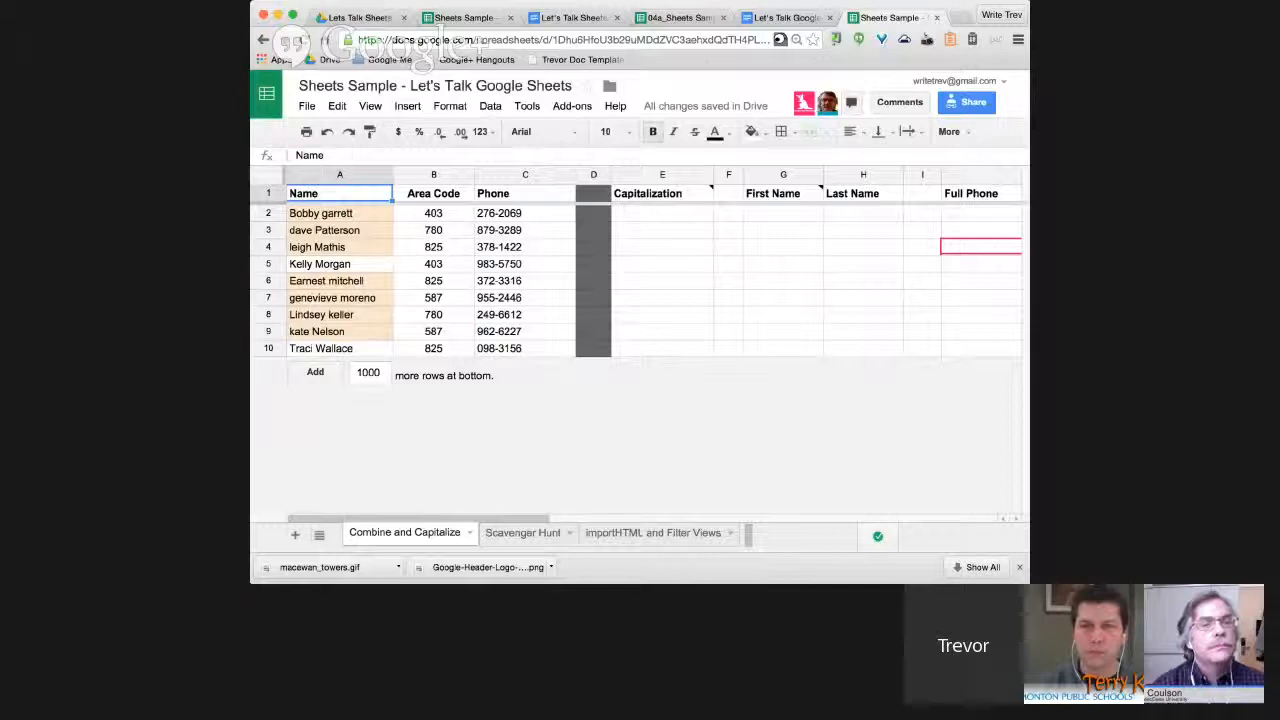
left_click(662, 213)
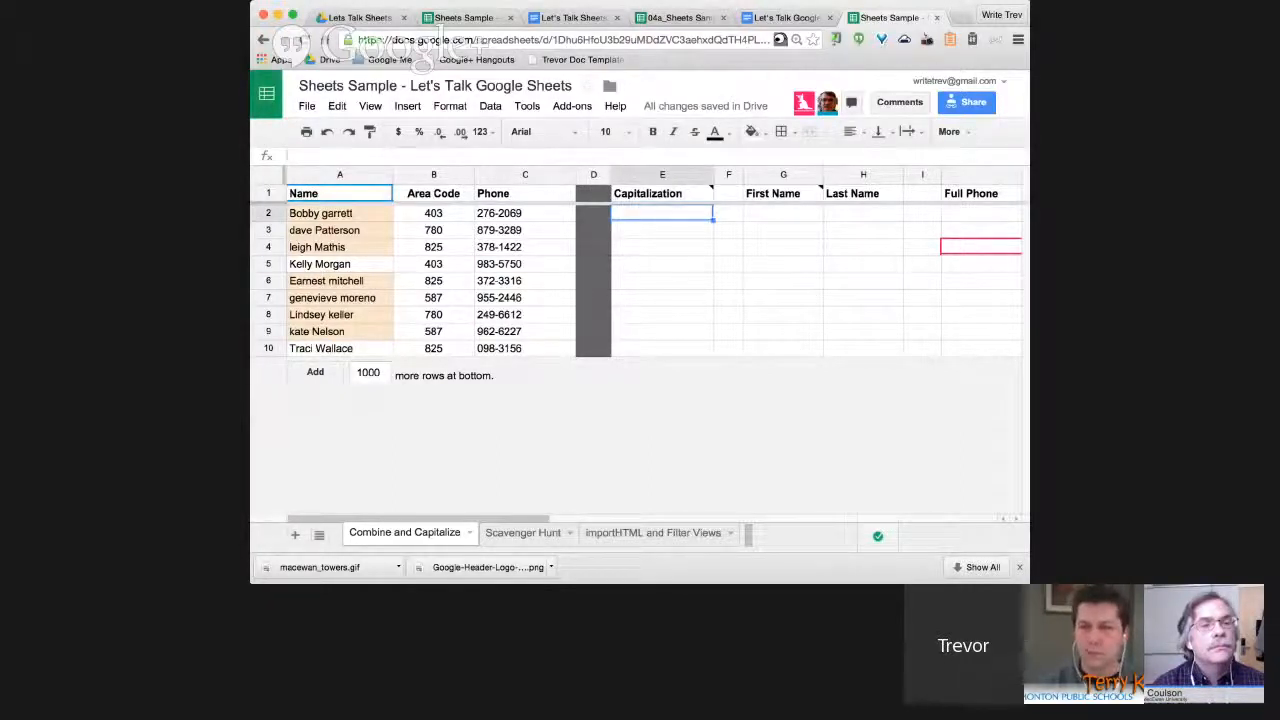
left_click(296, 155)
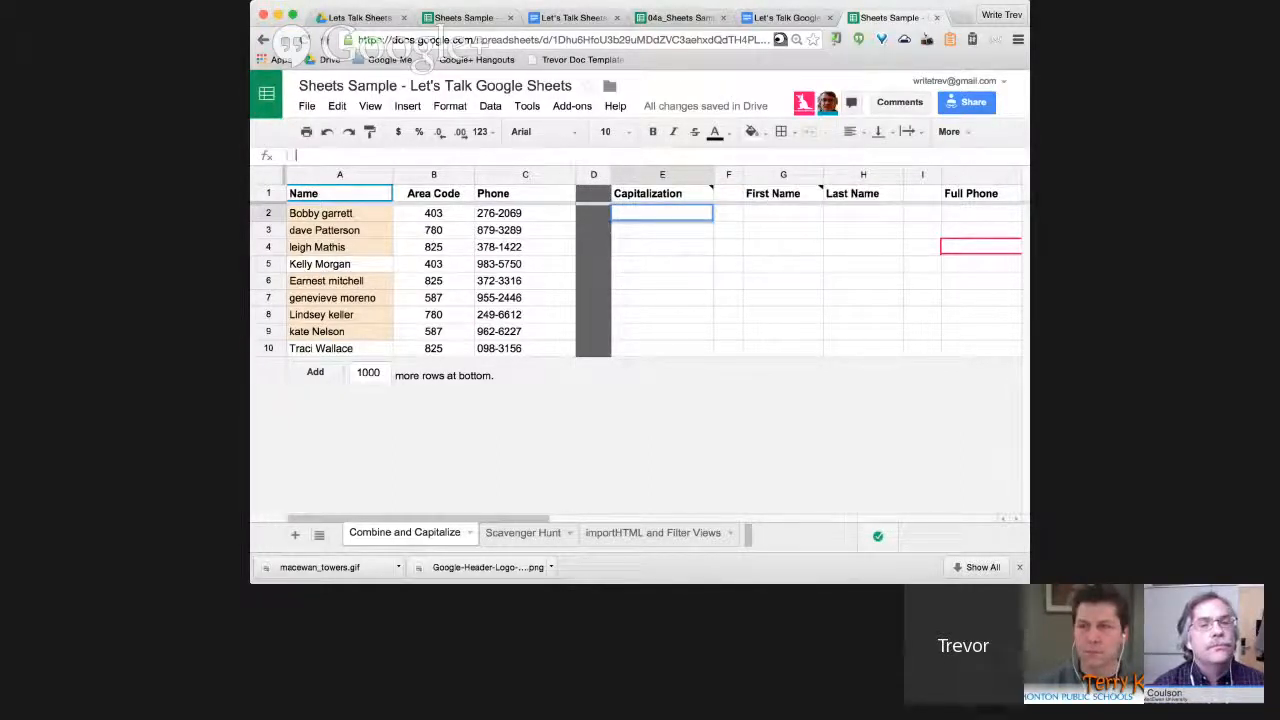
type("=proper")
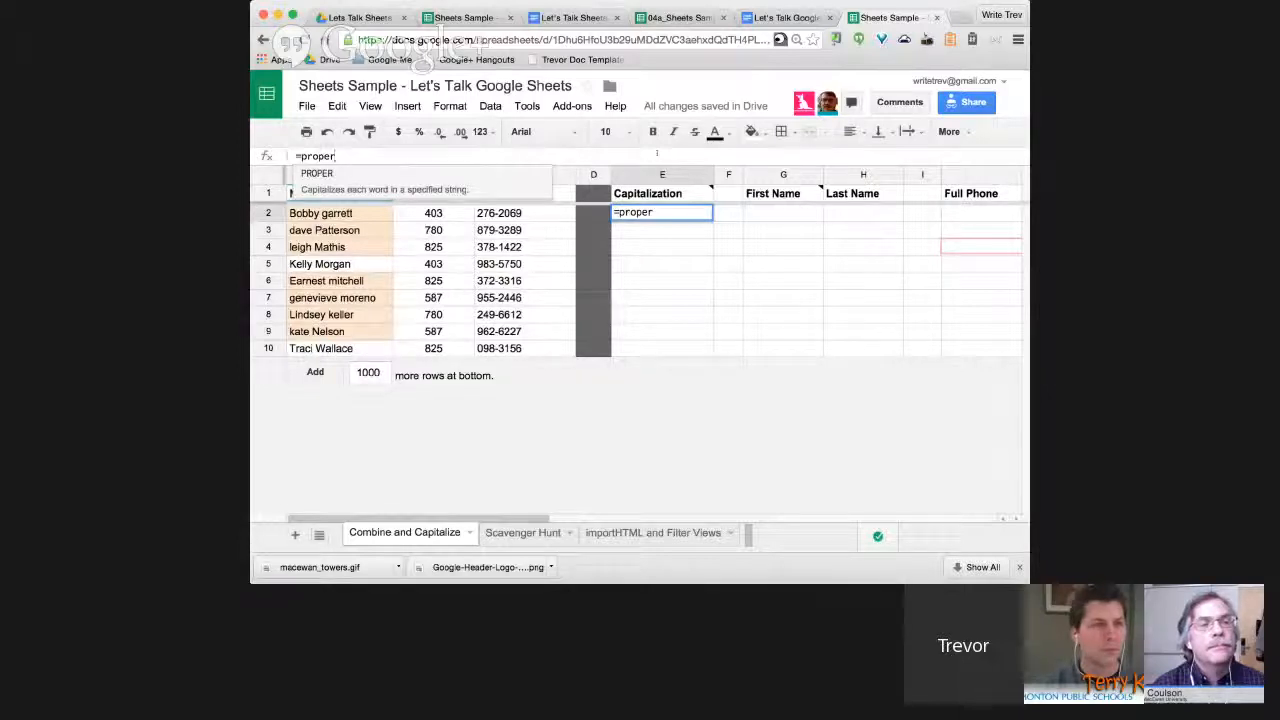
type("(")
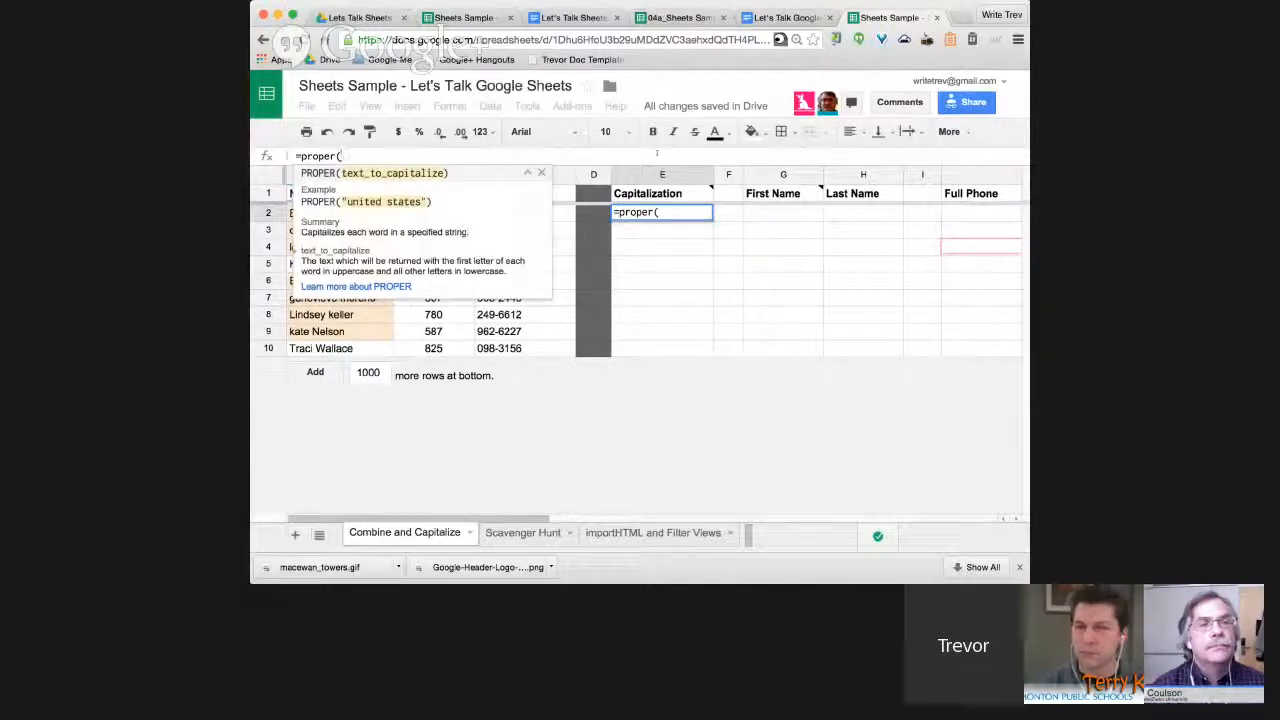
type("b2")
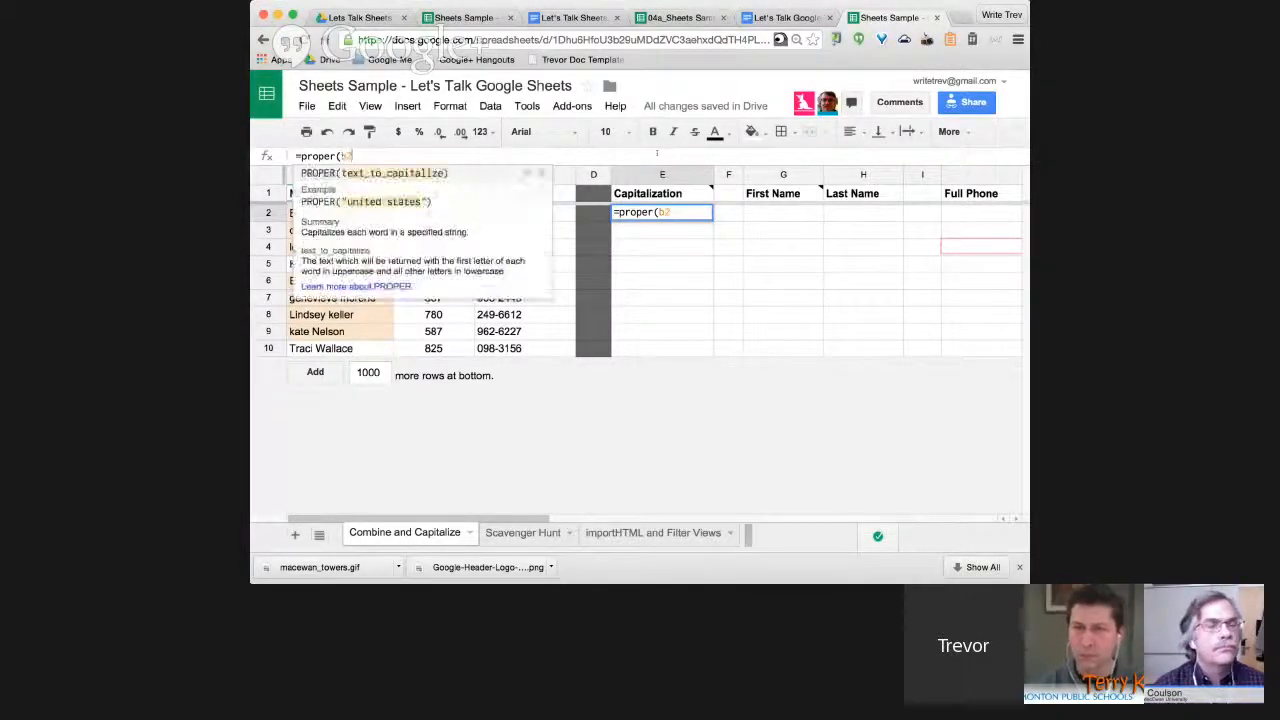
key("Return")
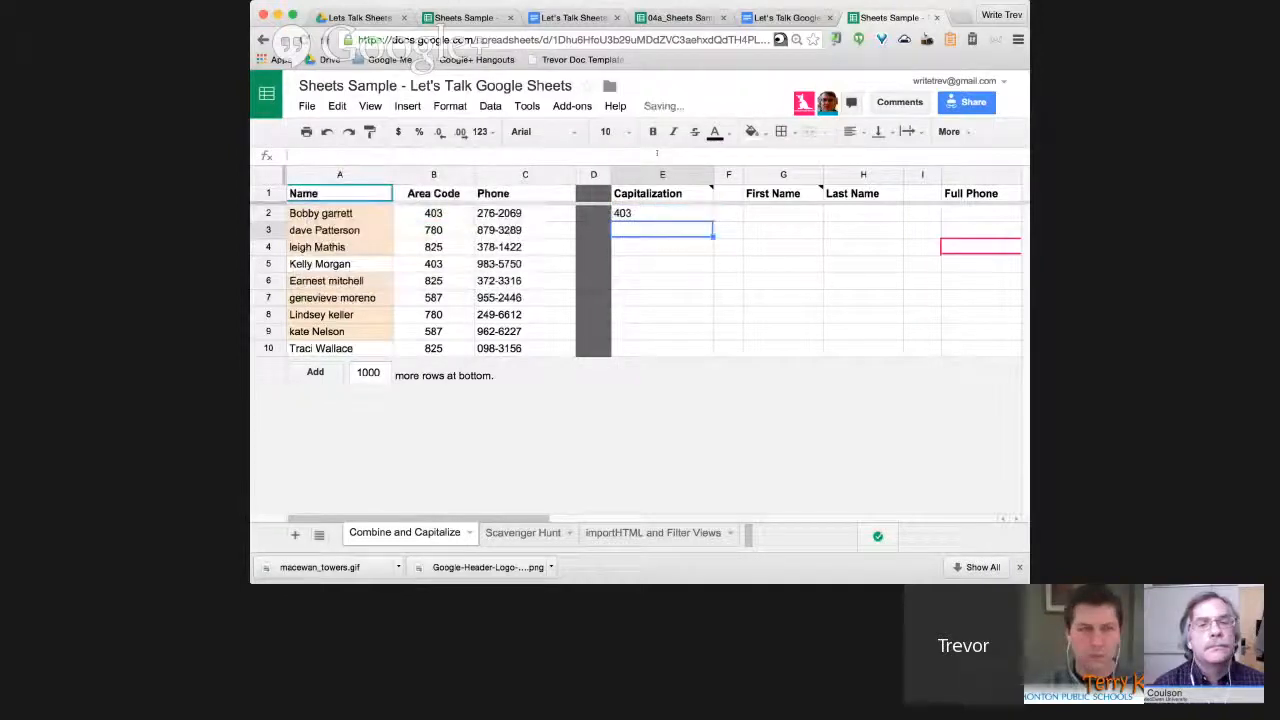
key("Up")
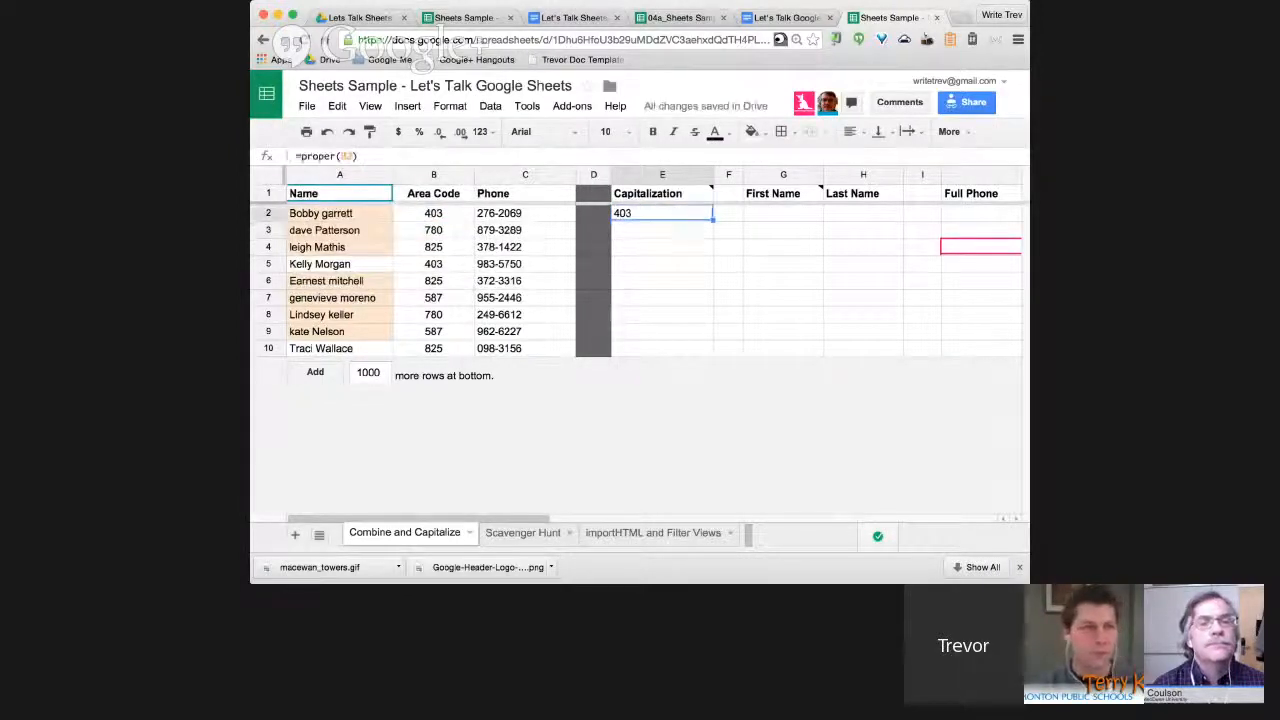
key("Return")
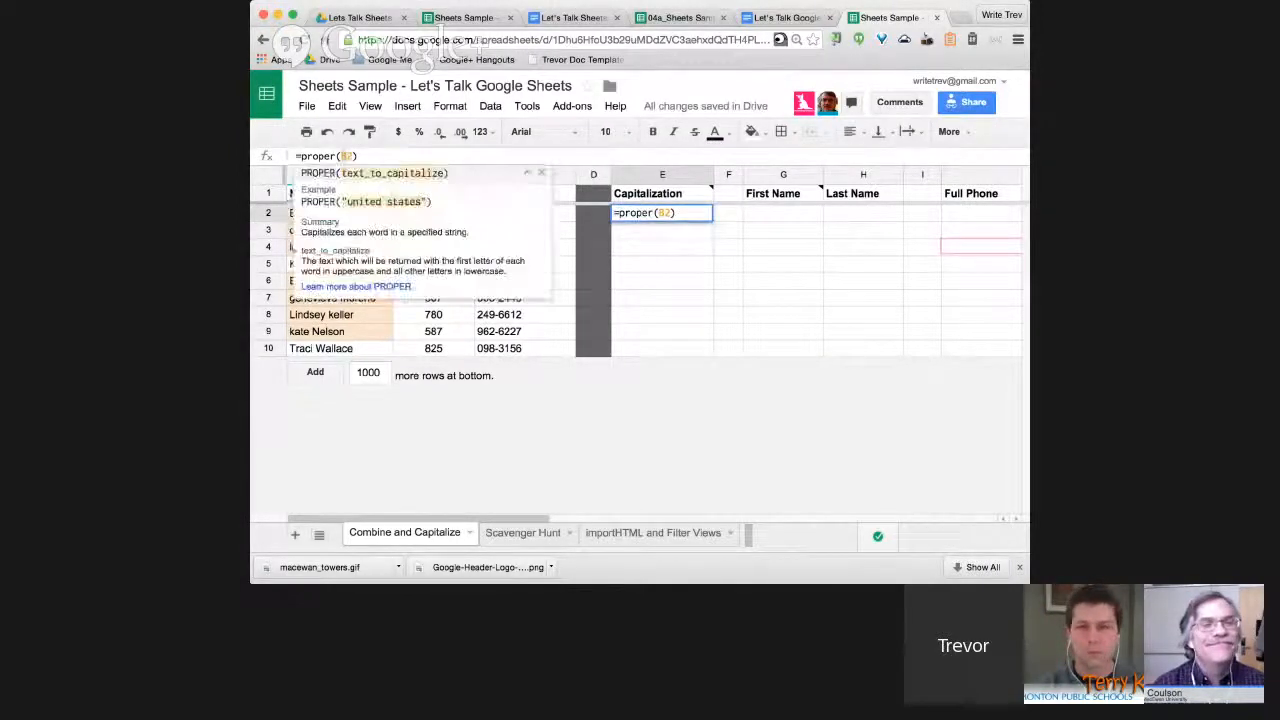
key("Return")
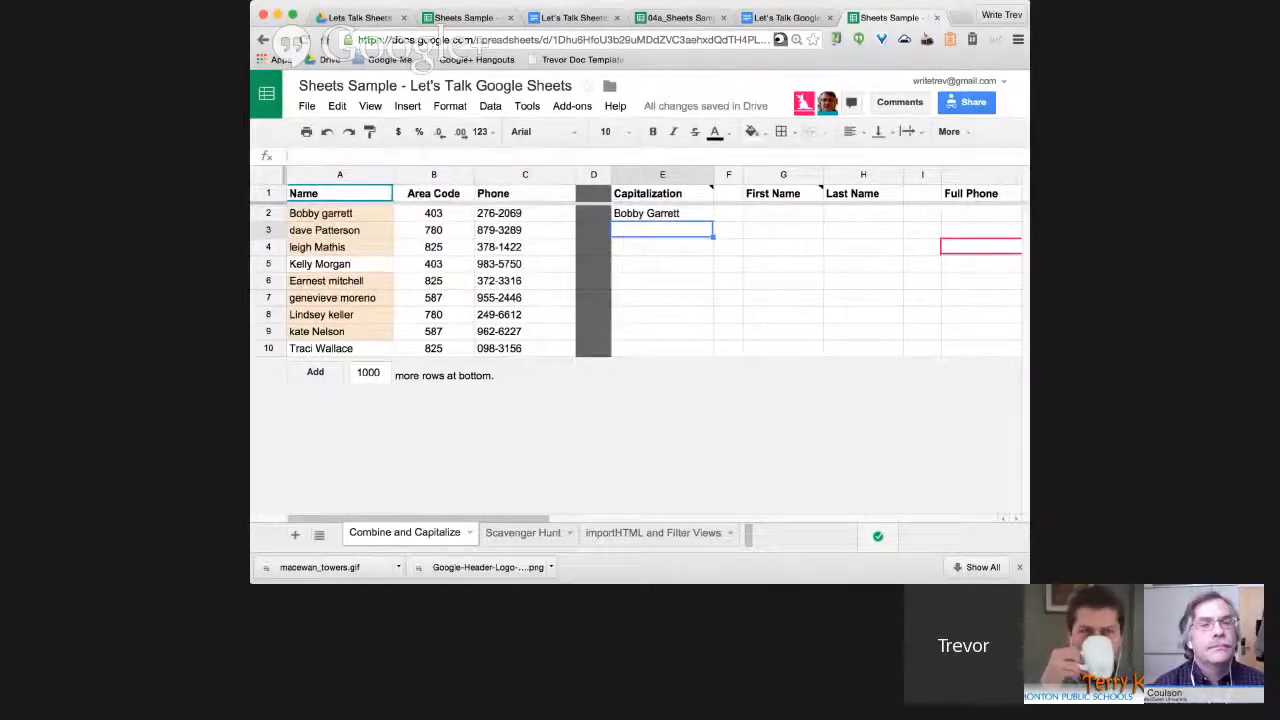
Copy the PROPER formula from E2 down to E10 and spot-check E3 and E4.
left_click(662, 213)
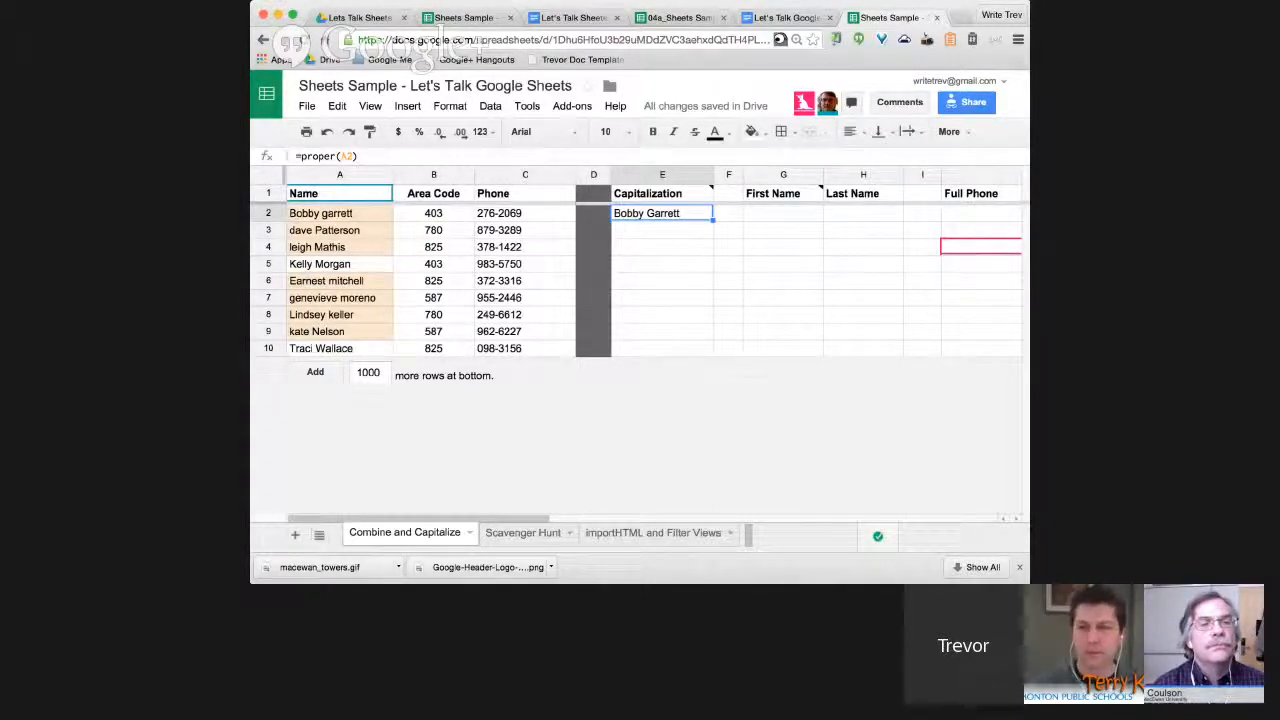
left_click_drag(713, 220, 713, 352)
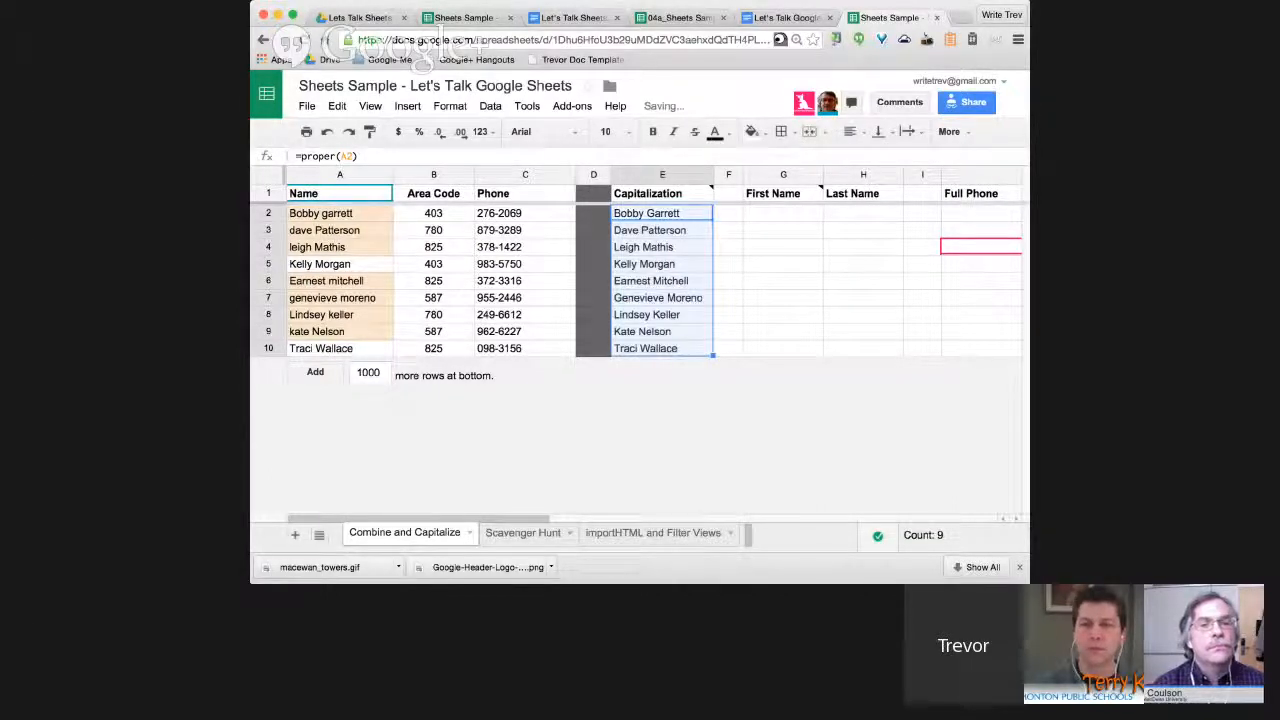
left_click(661, 230)
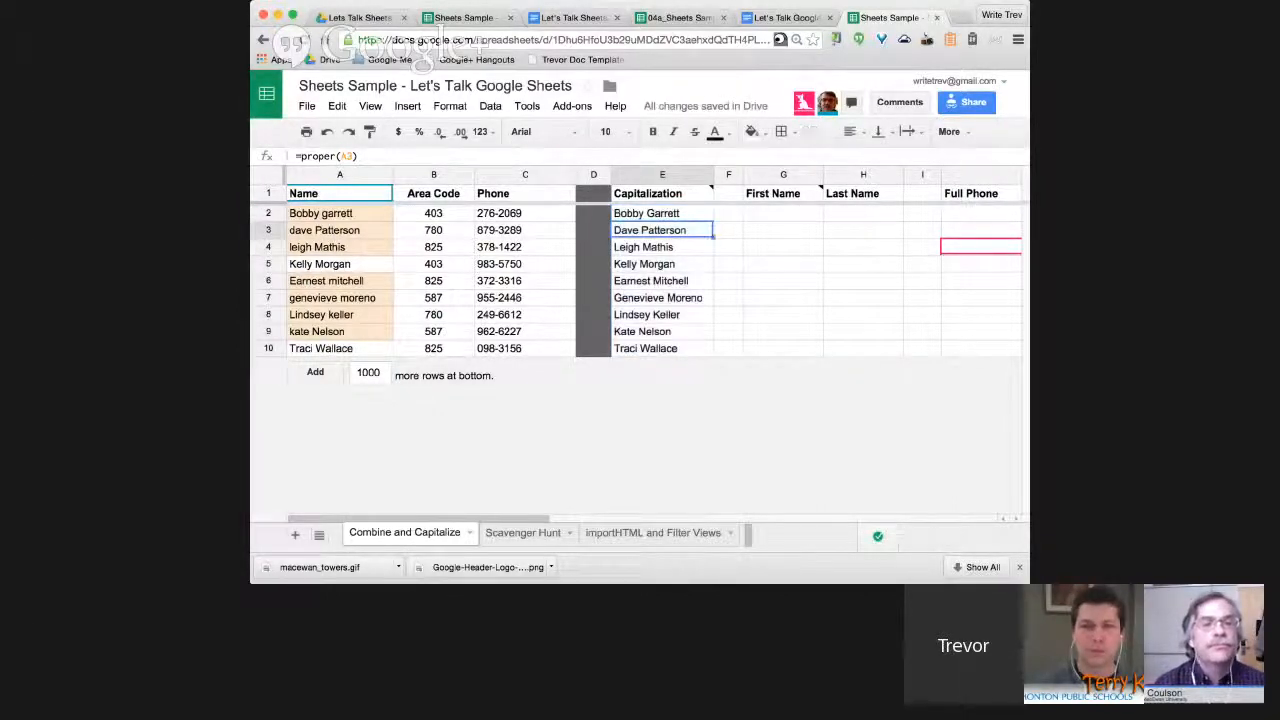
left_click(661, 247)
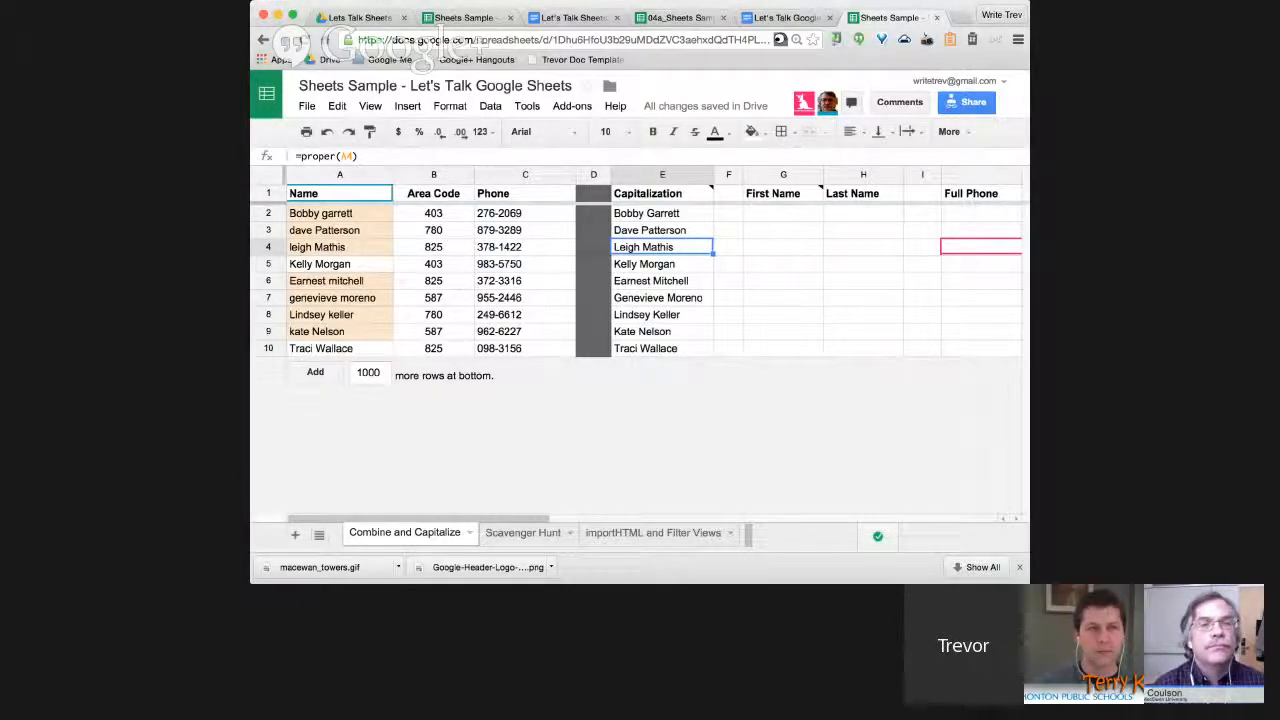
scroll(650, 270, "right", 2)
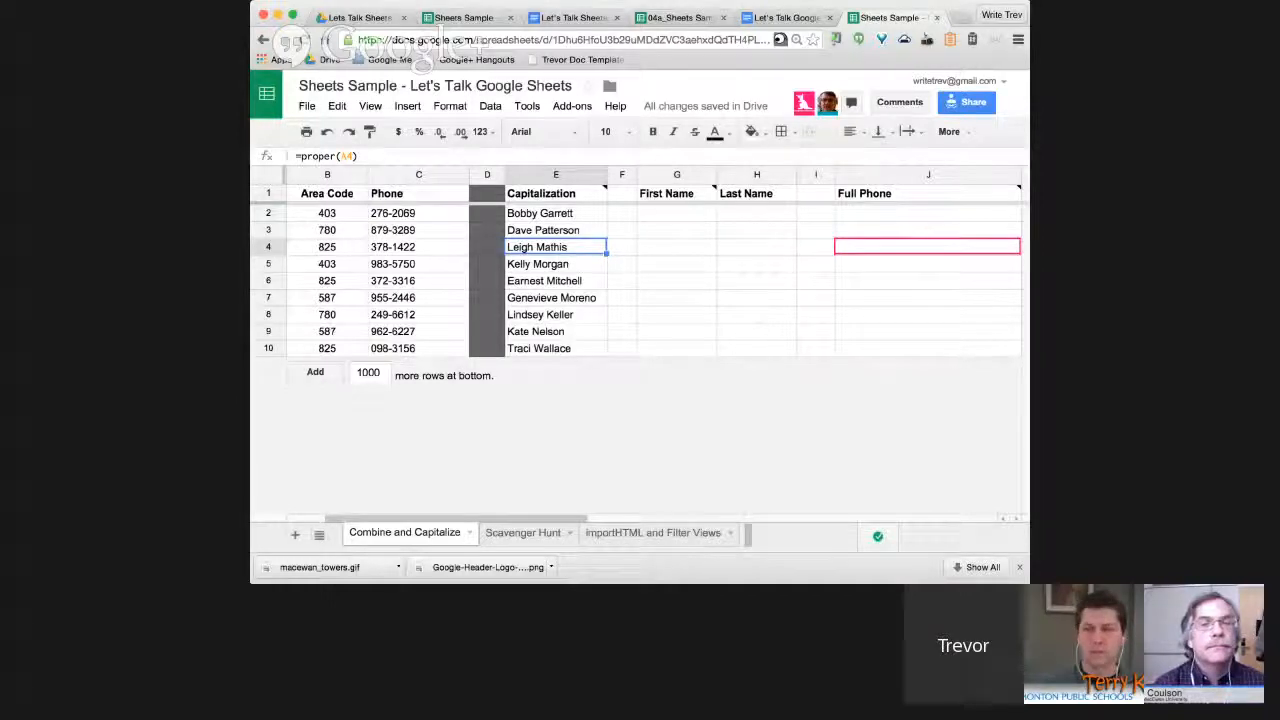
left_click(677, 213)
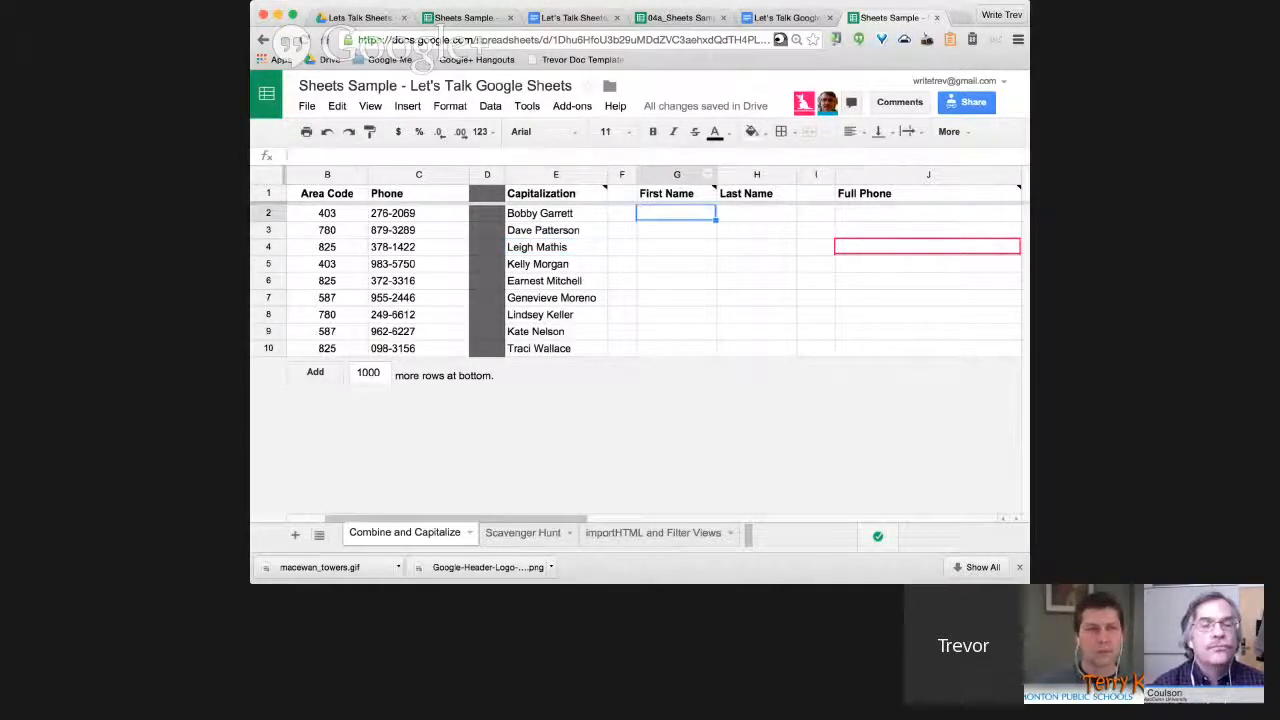
left_click(297, 156)
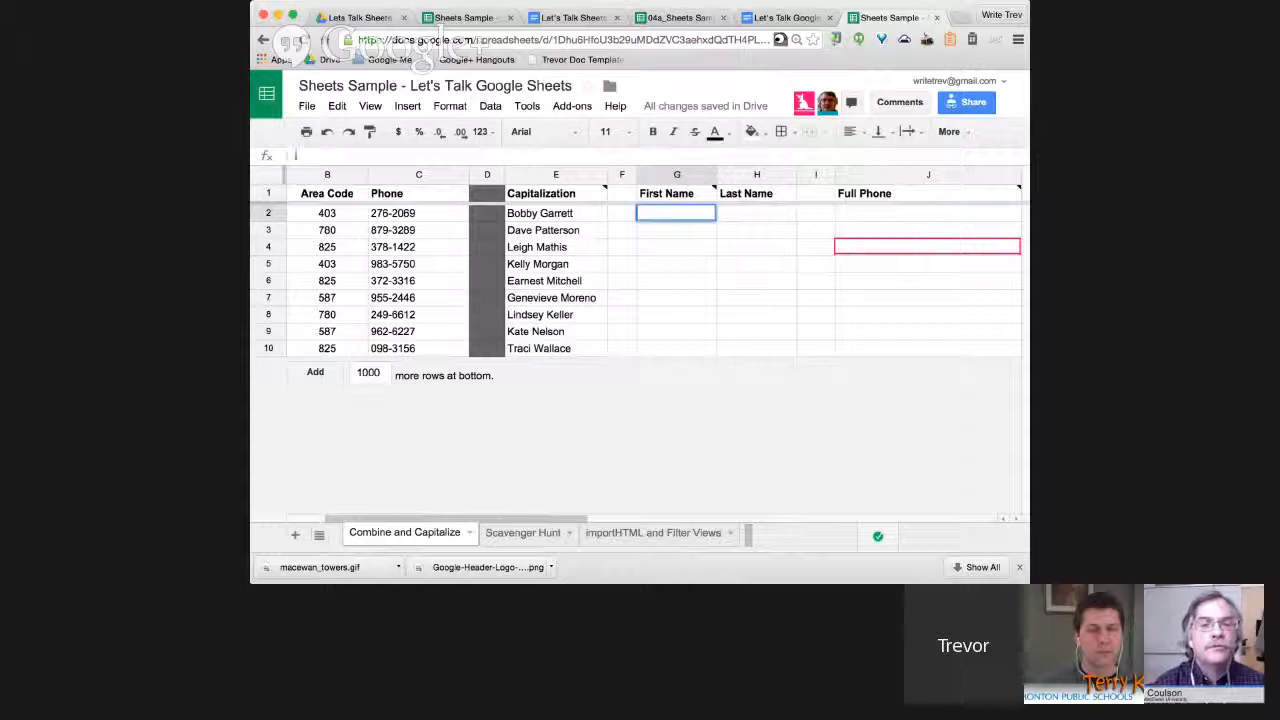
type("=spl")
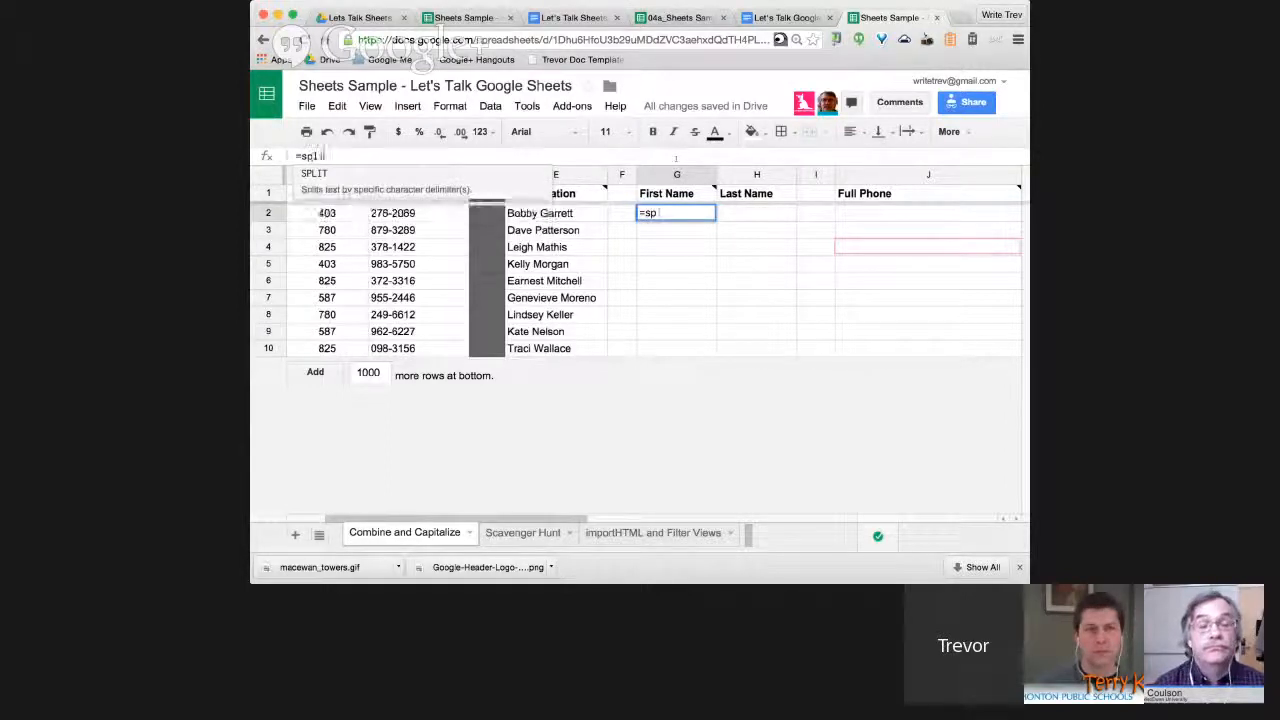
type("it(")
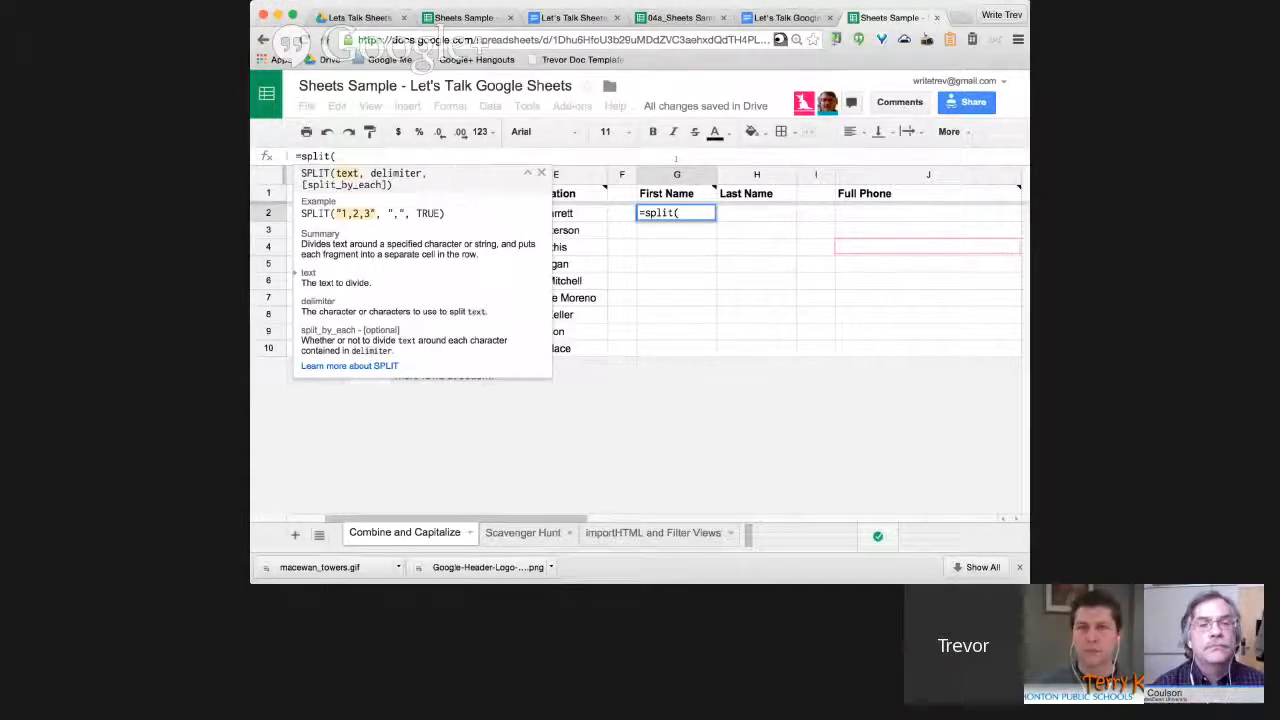
type("e2")
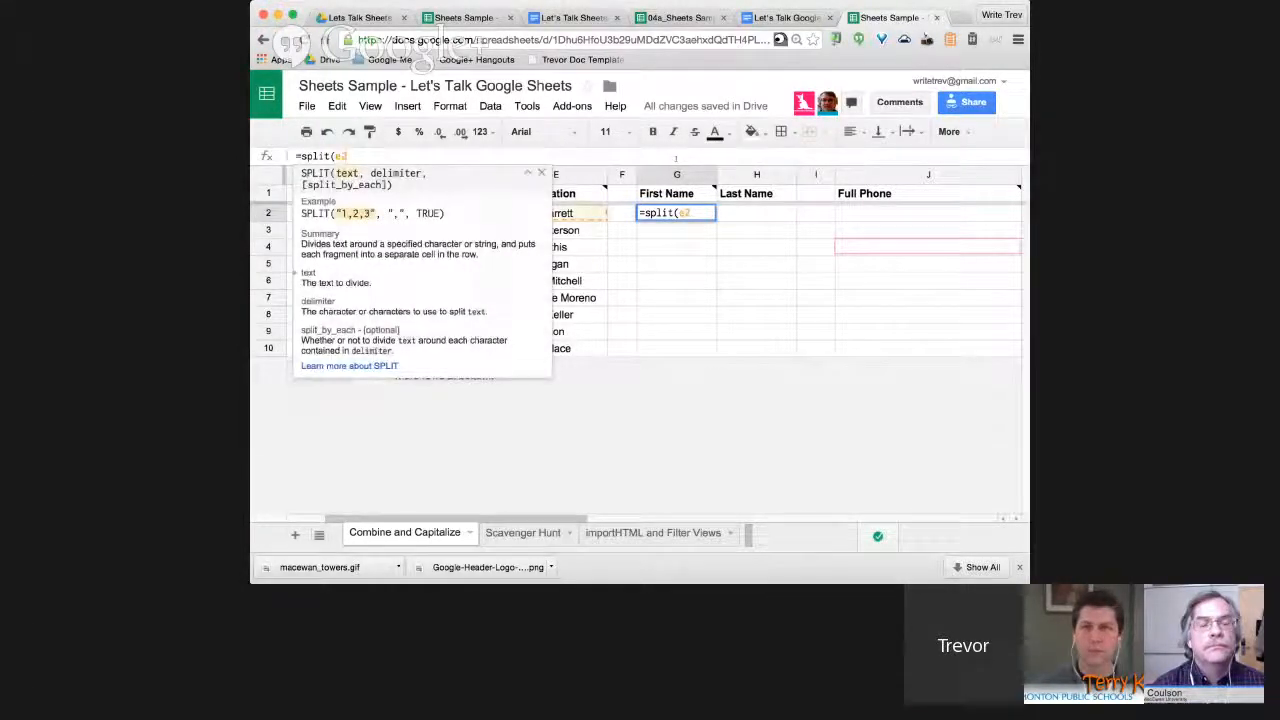
type(",")
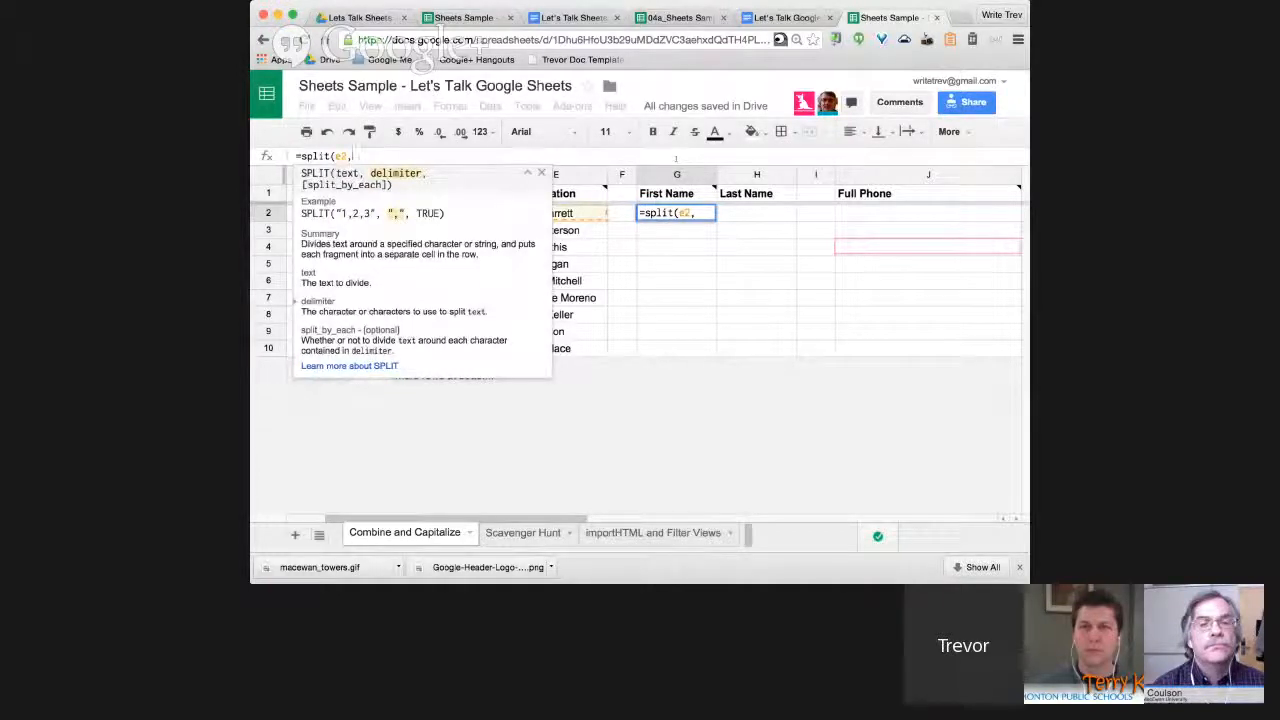
type("\"")
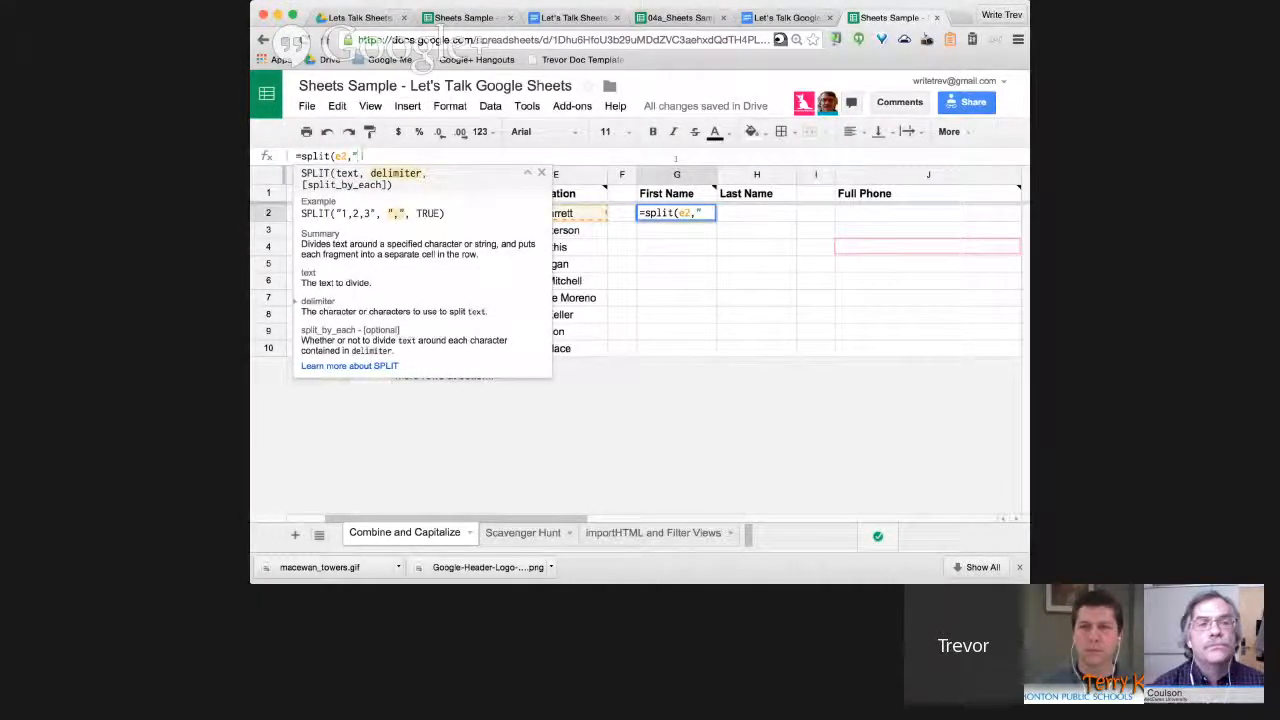
type(" \",")
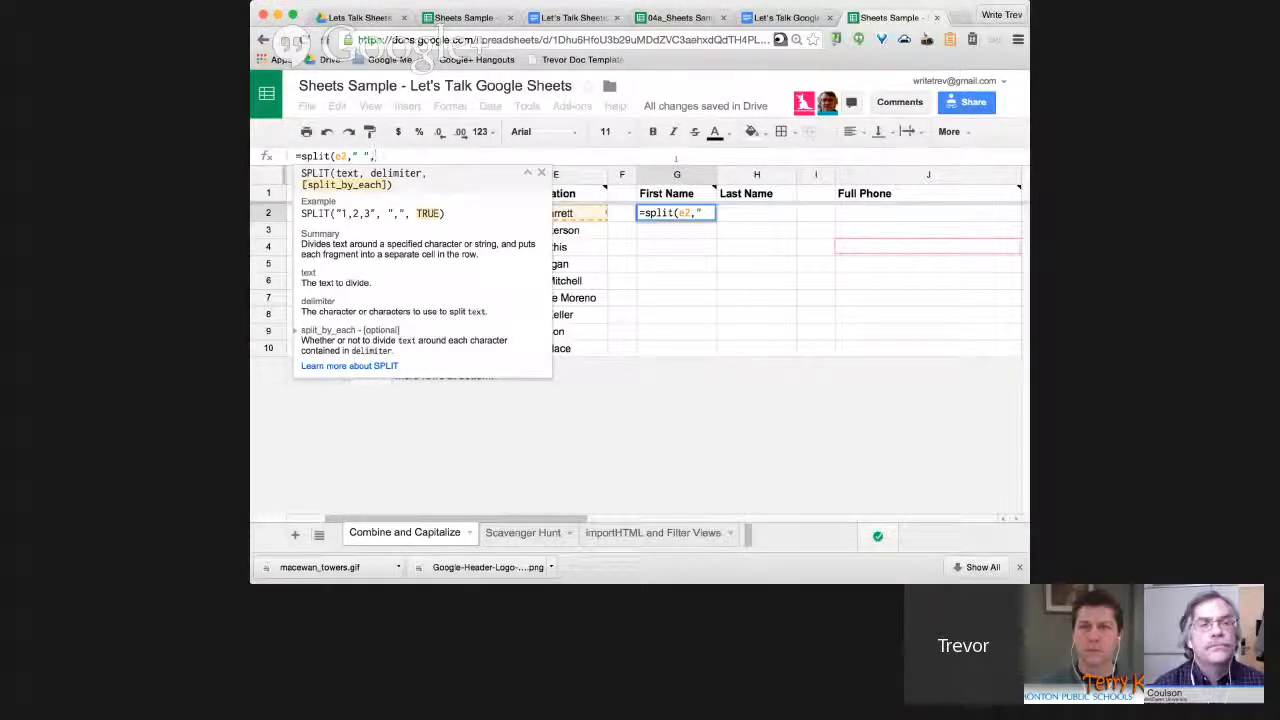
type("True)")
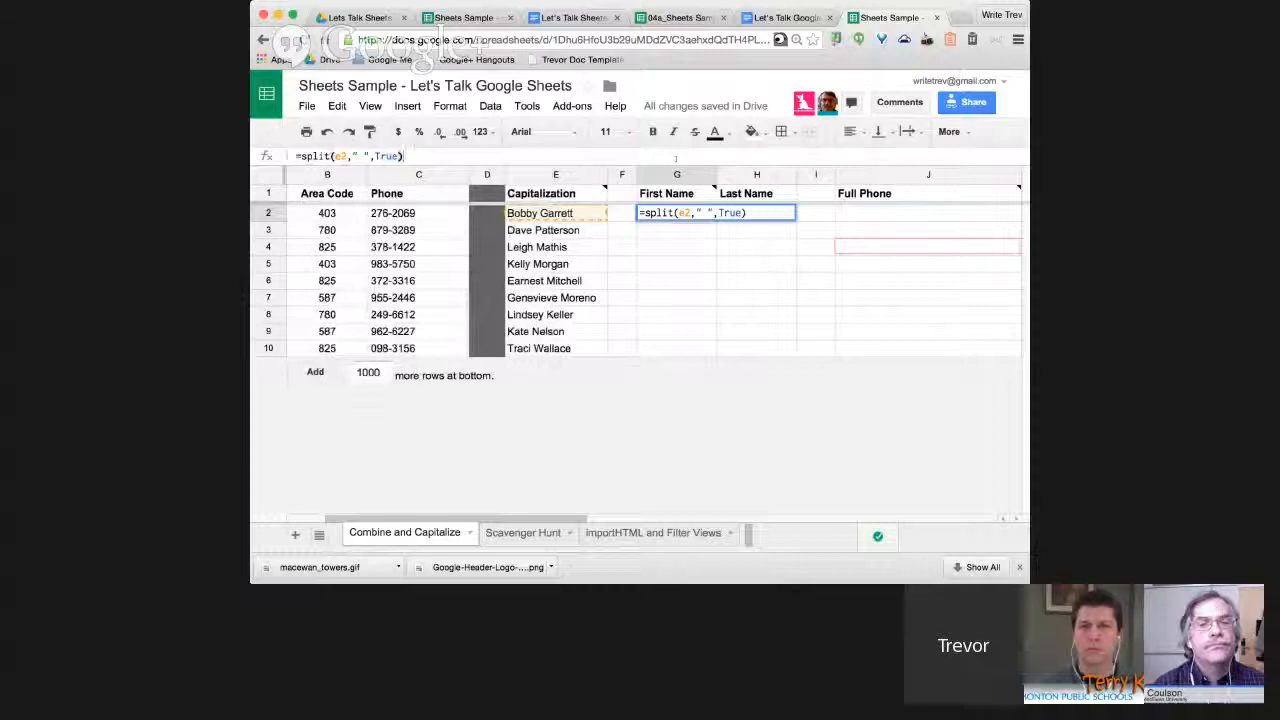
key("Return")
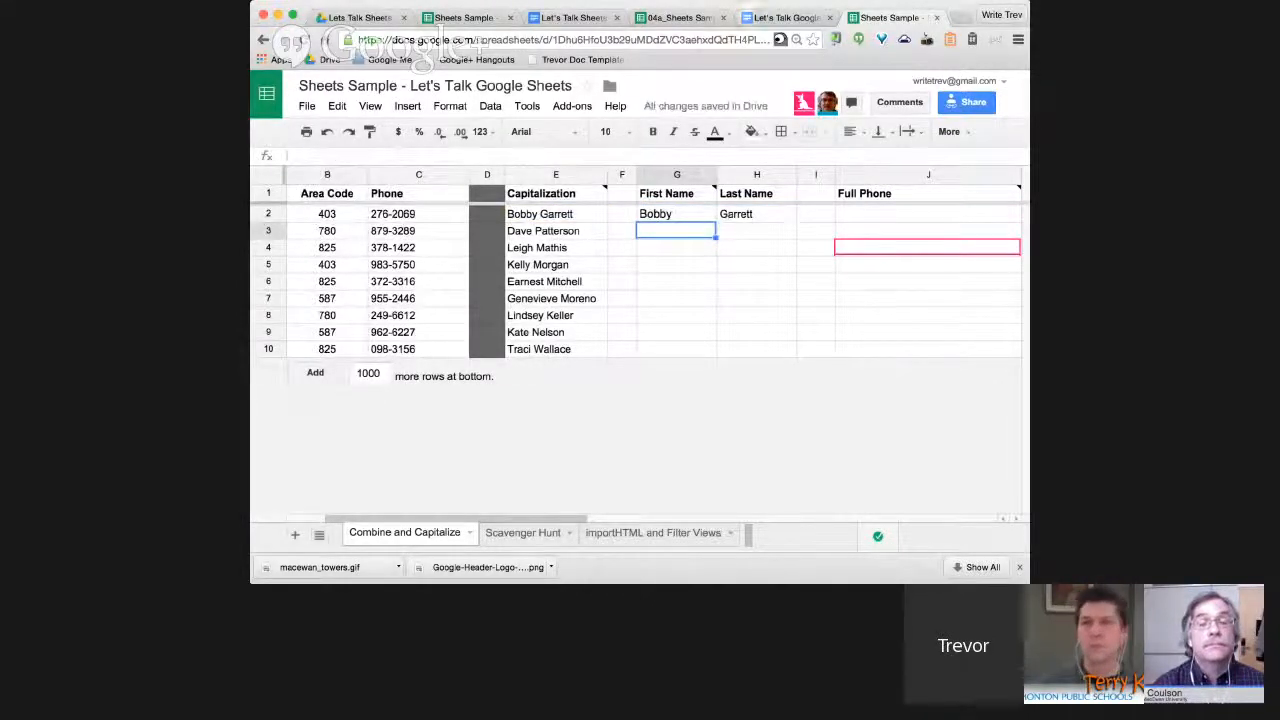
key("Up")
Fill the SPLIT formula from G2 down to G10.
left_click_drag(715, 221, 715, 352)
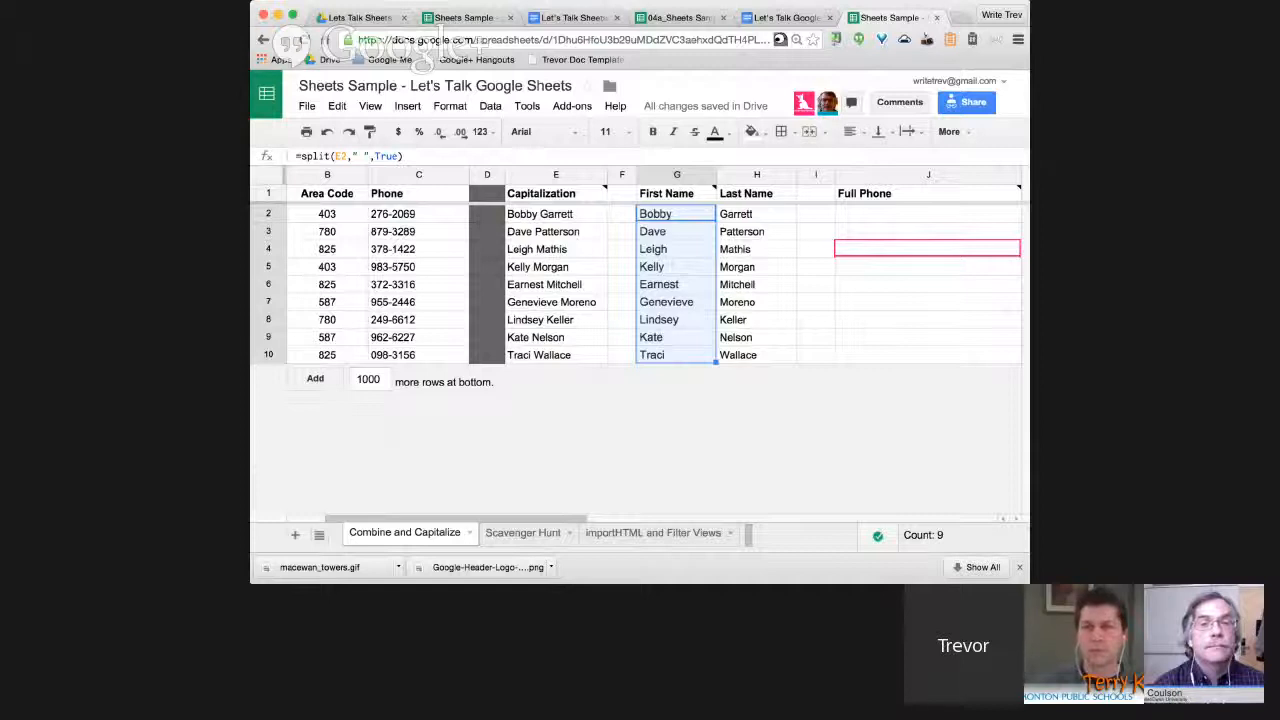
left_click(927, 214)
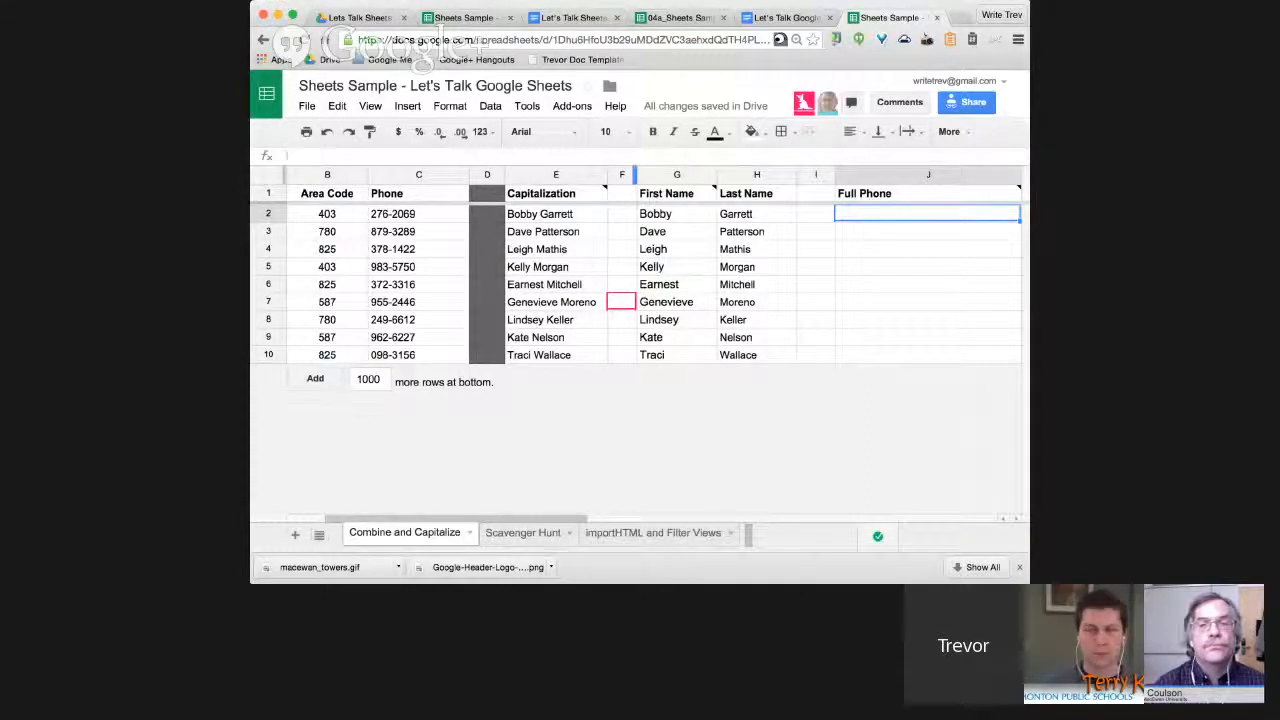
scroll(634, 175, "right", 2)
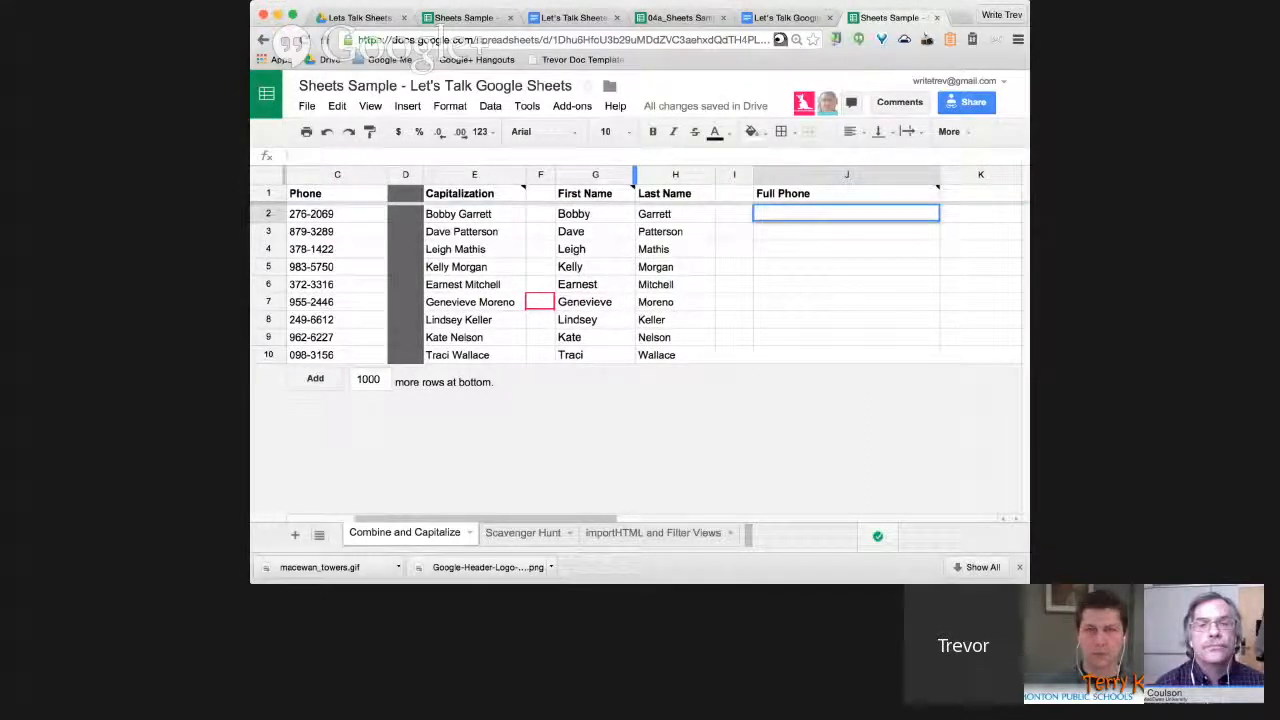
type("+")
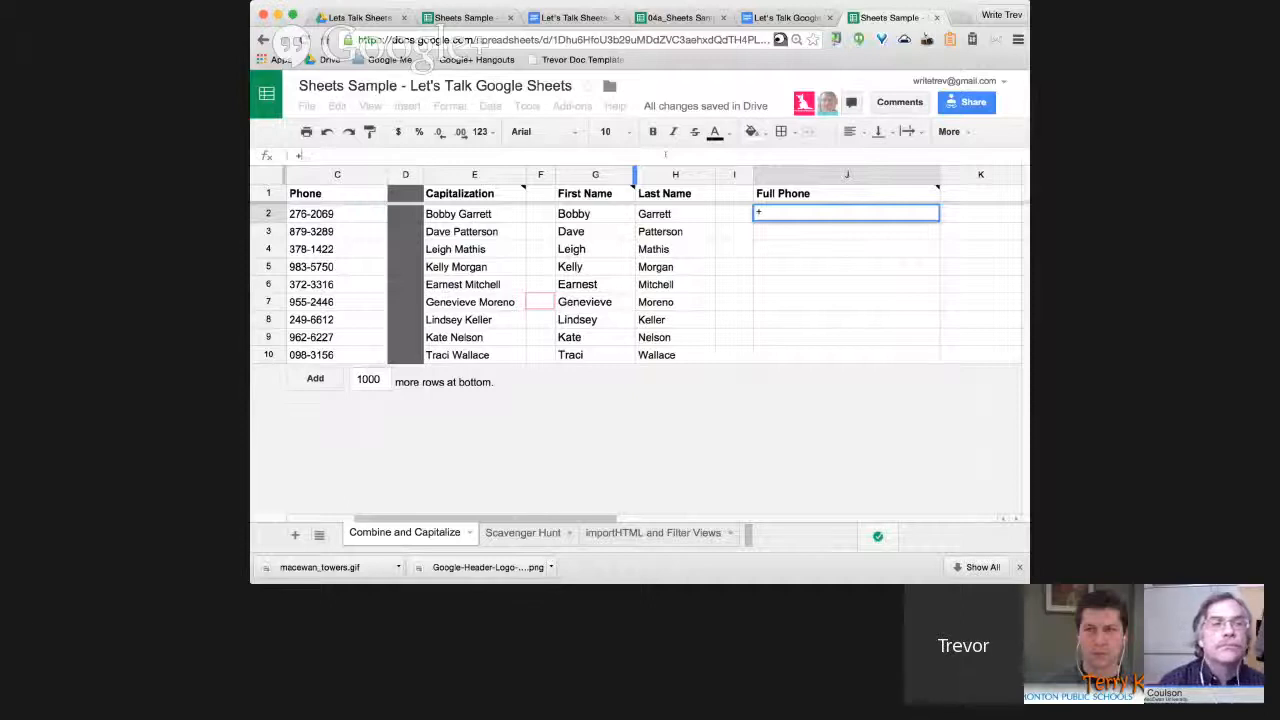
key("Escape")
type("=")
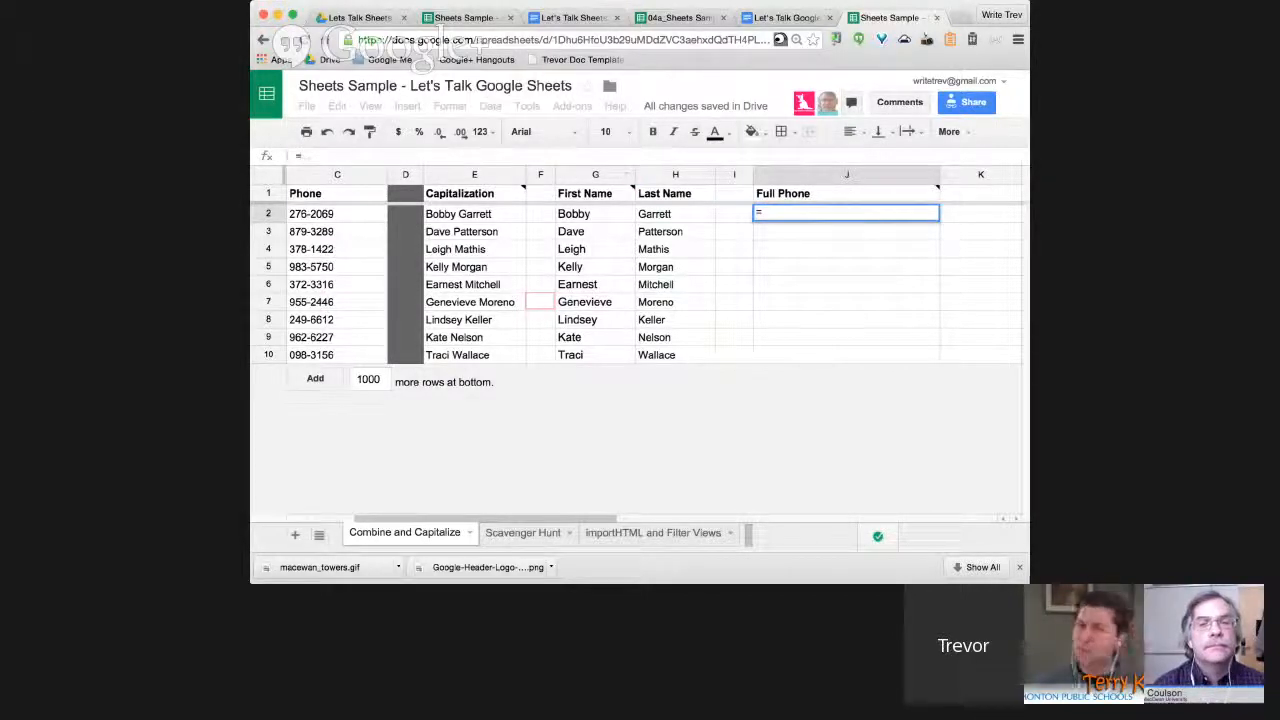
scroll(640, 280, "left", 2)
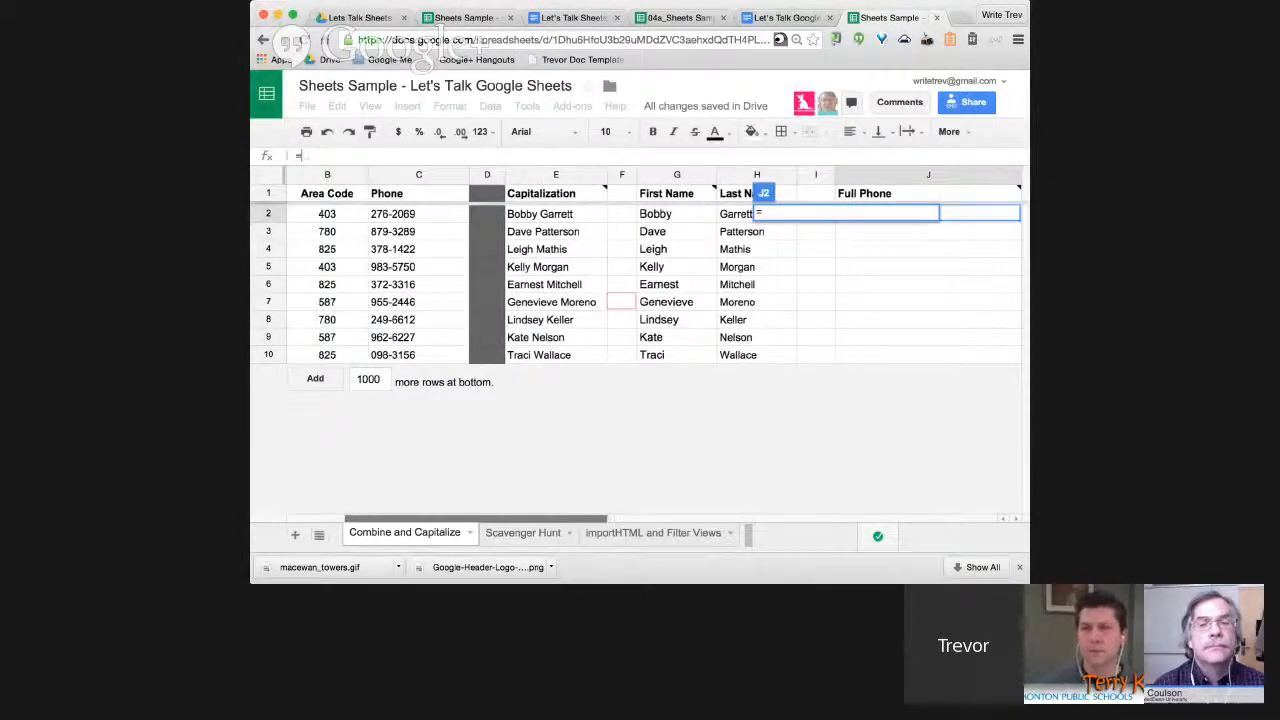
type("B2")
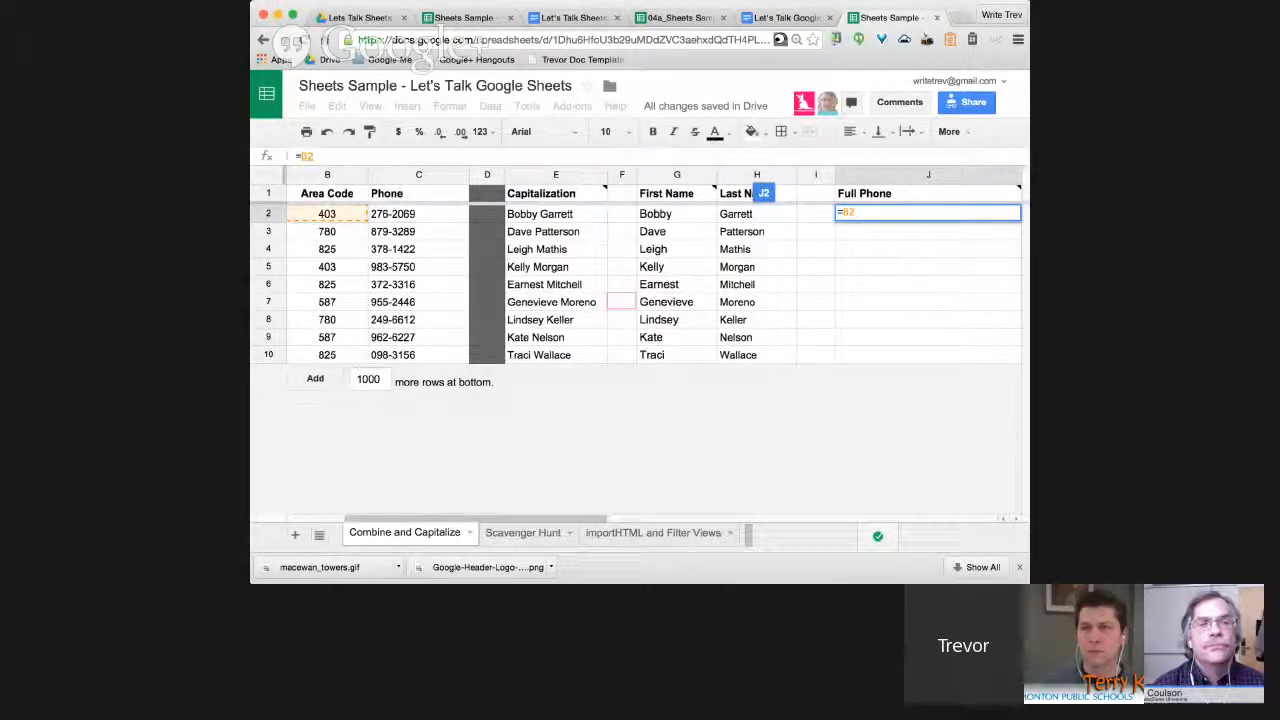
type("&")
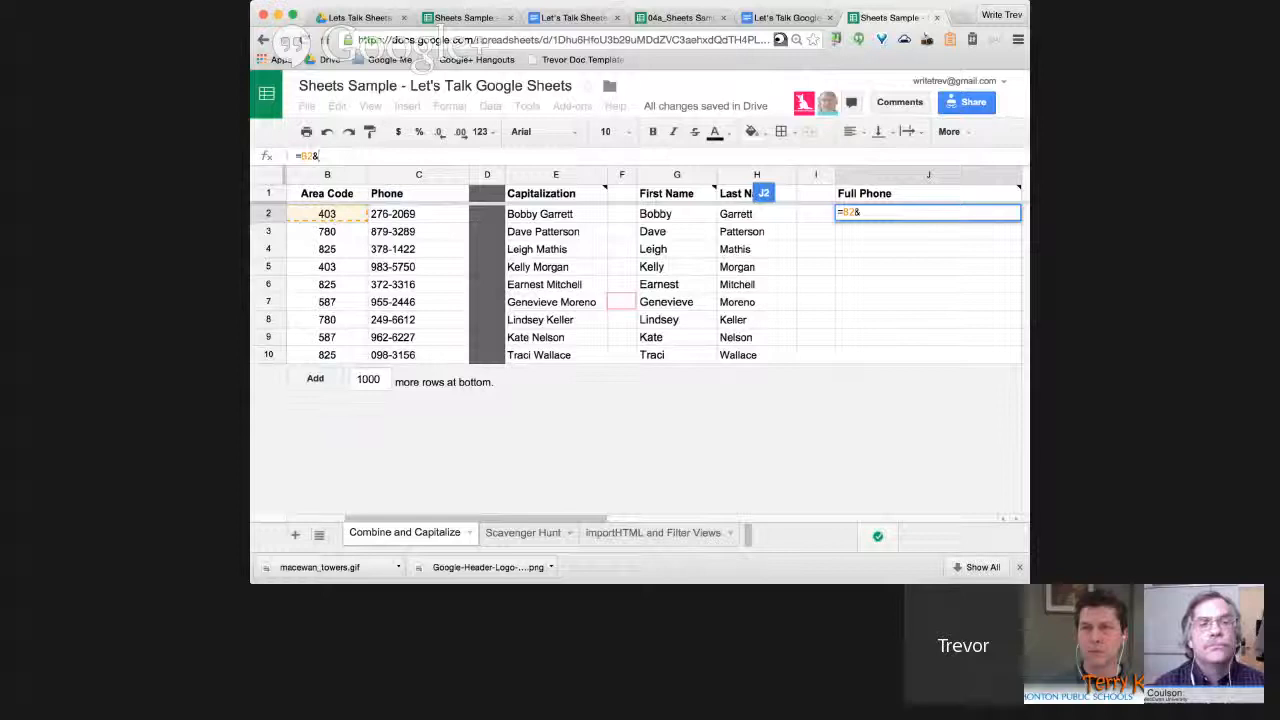
type("C2")
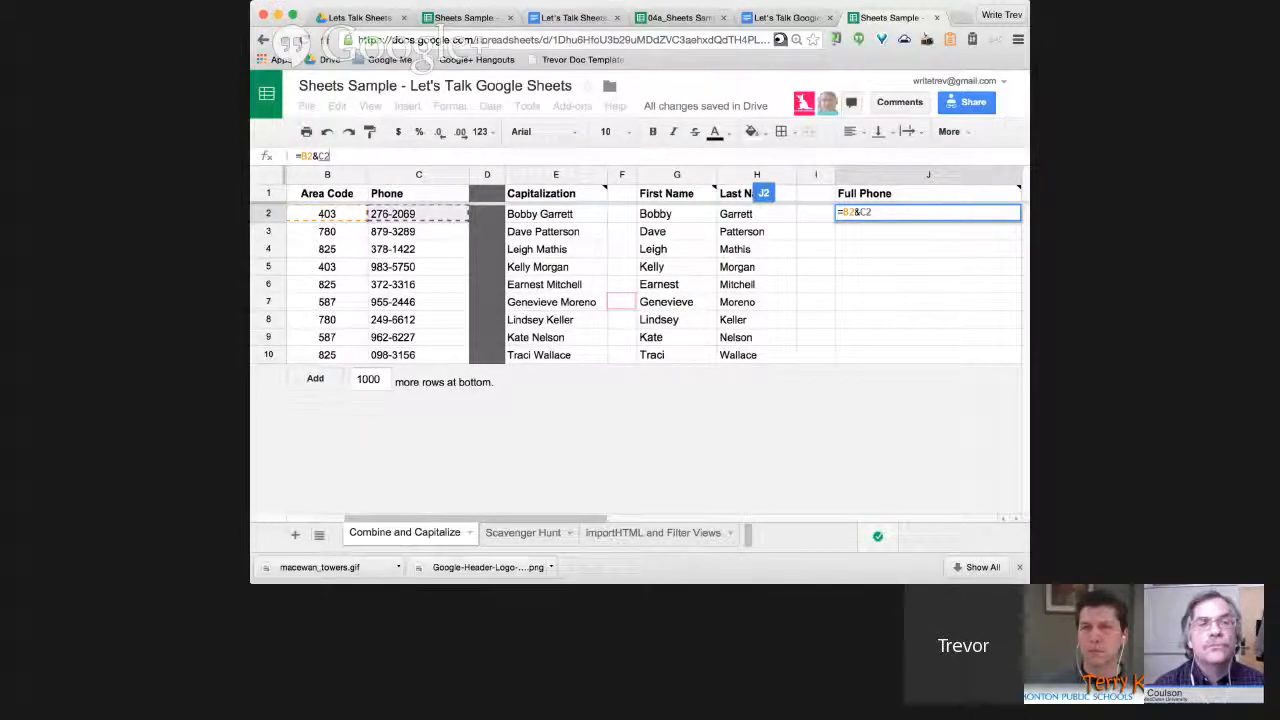
key("Return")
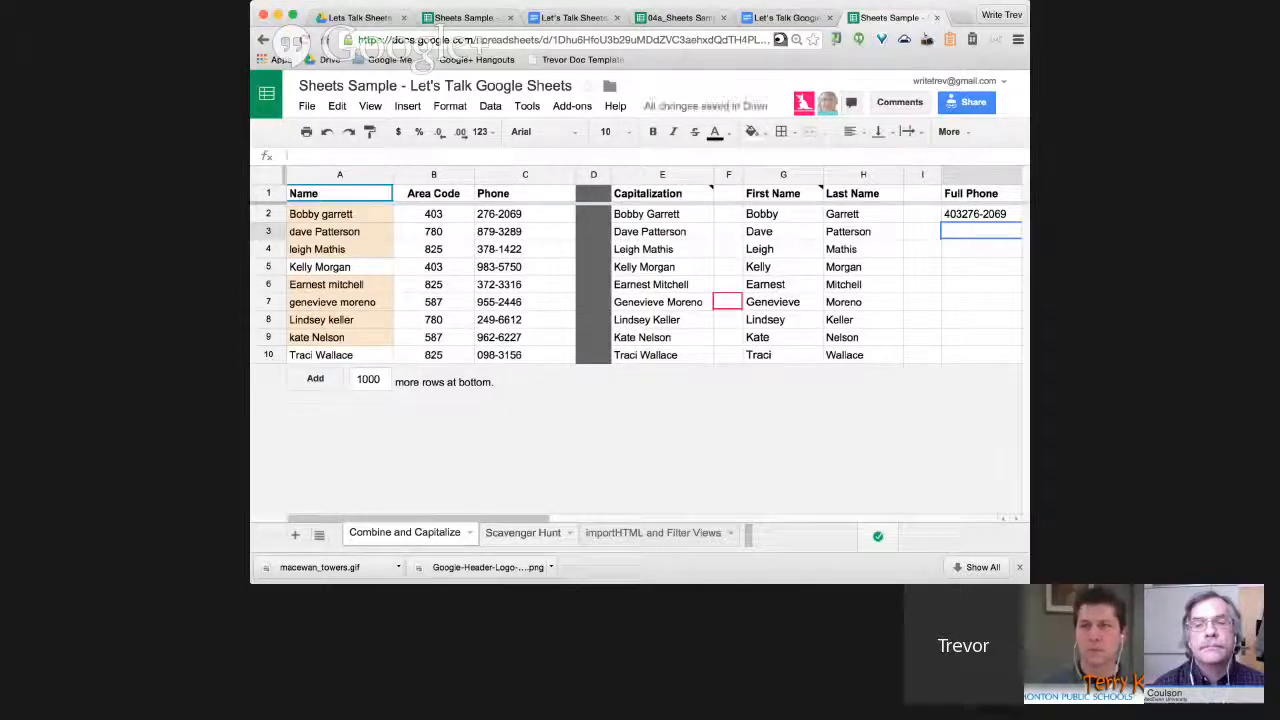
scroll(653, 280, "right", 1)
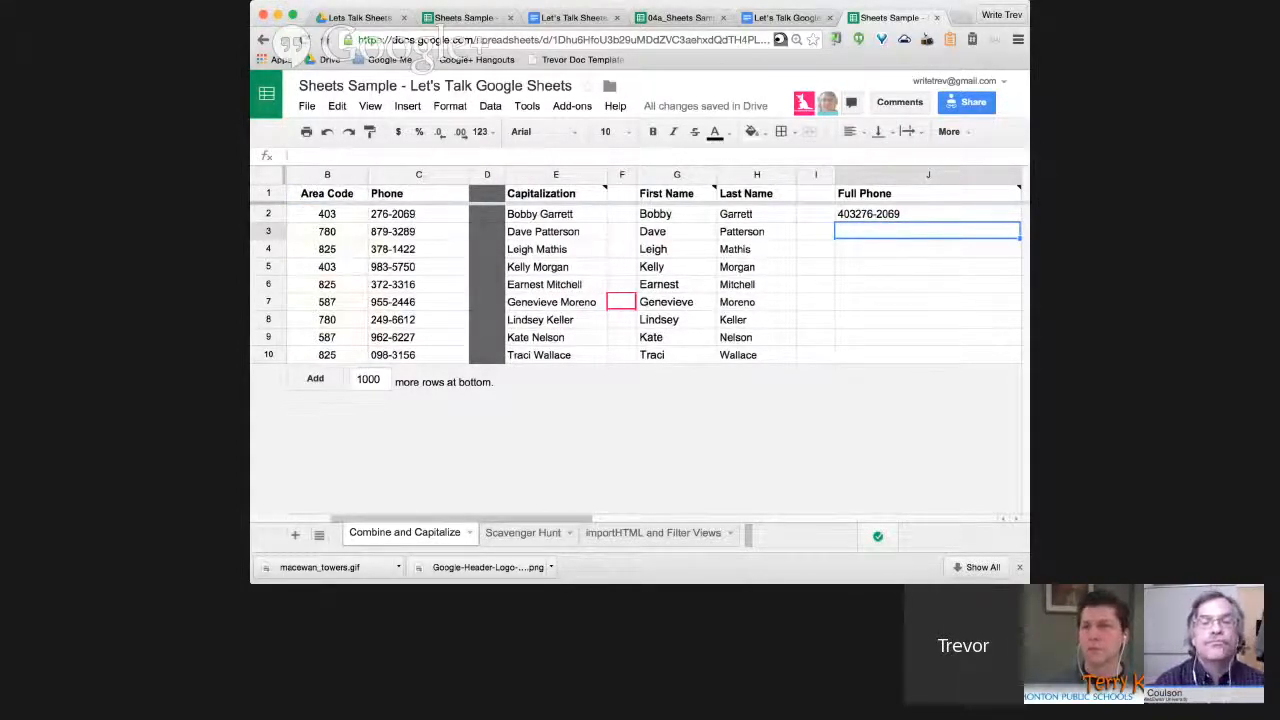
left_click(927, 214)
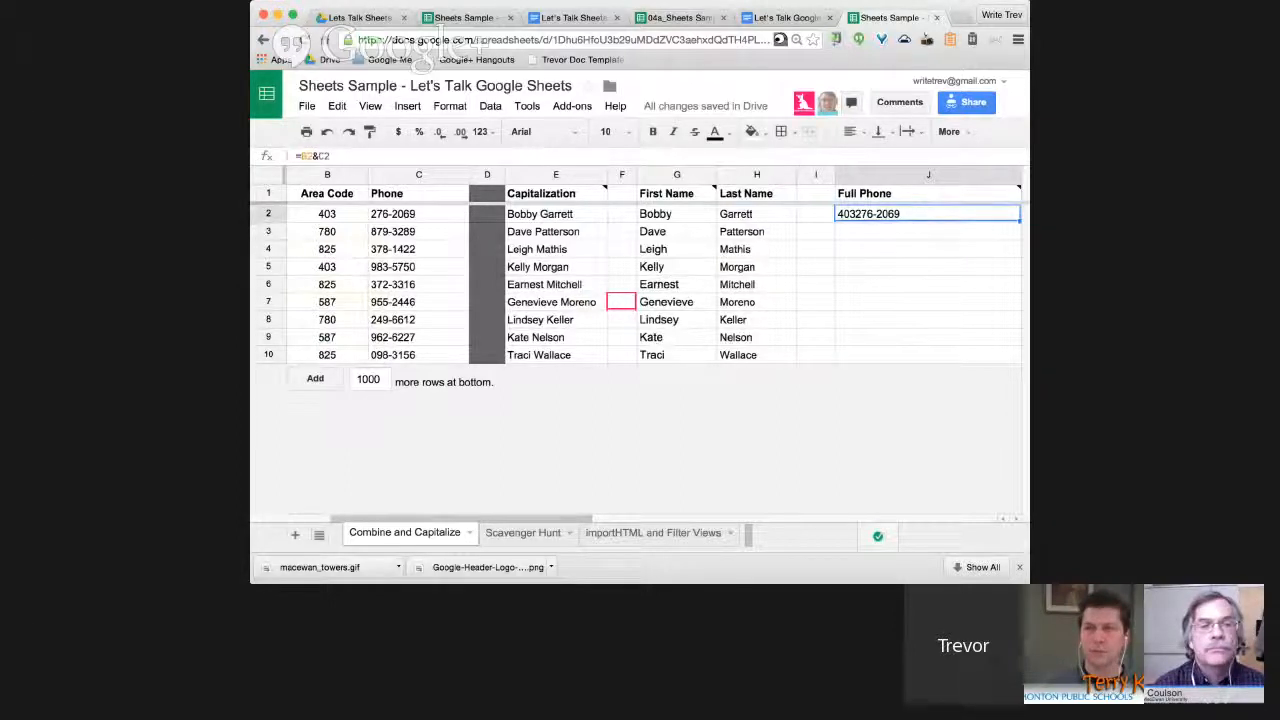
left_click(318, 156)
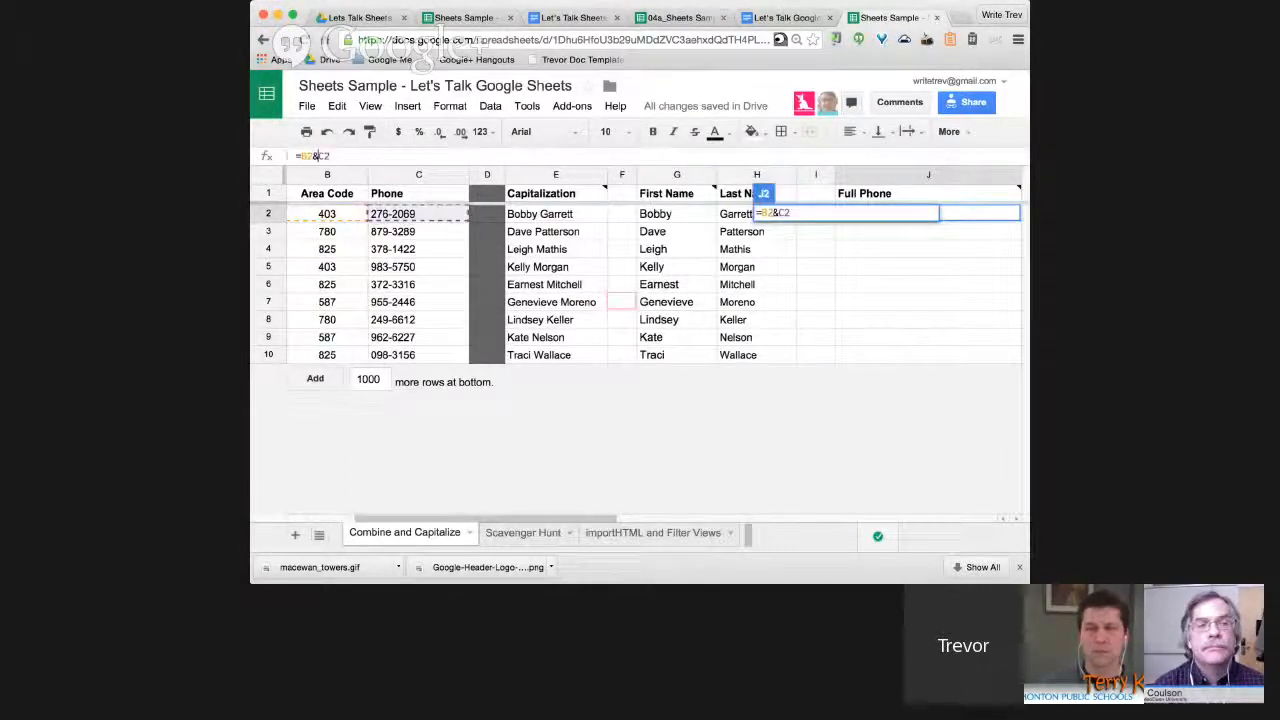
type("\" \"")
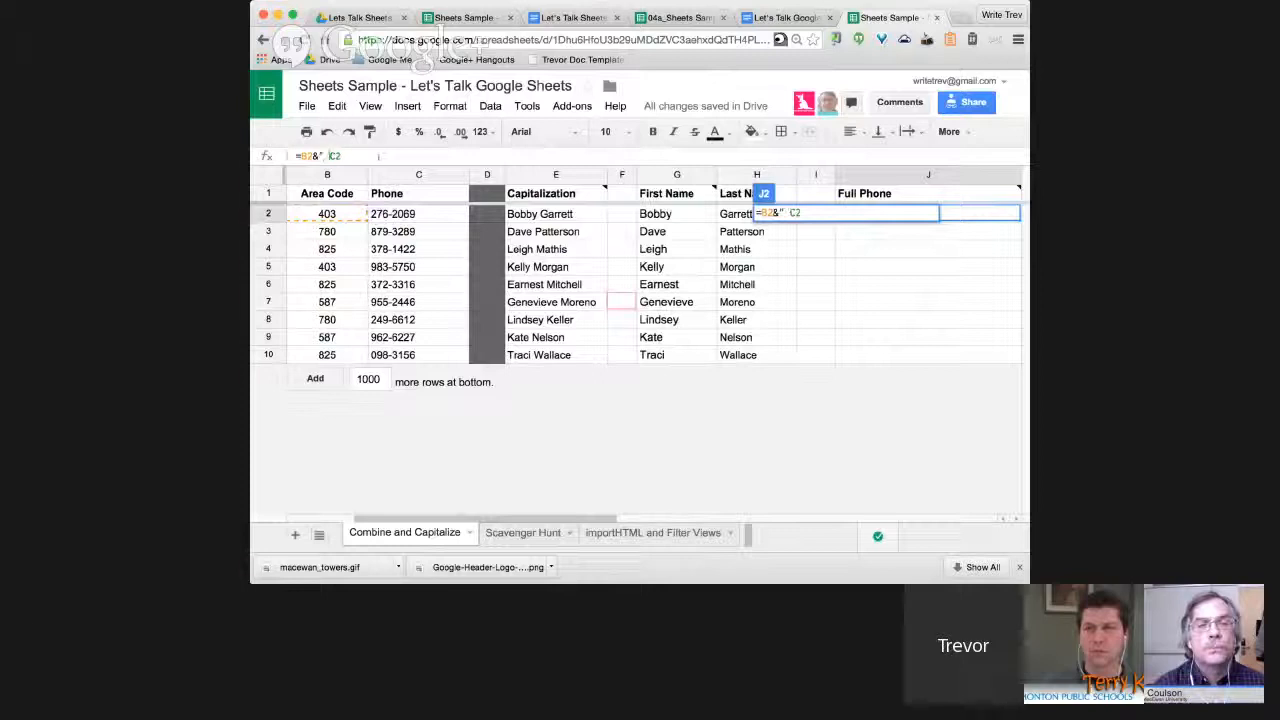
type("\"")
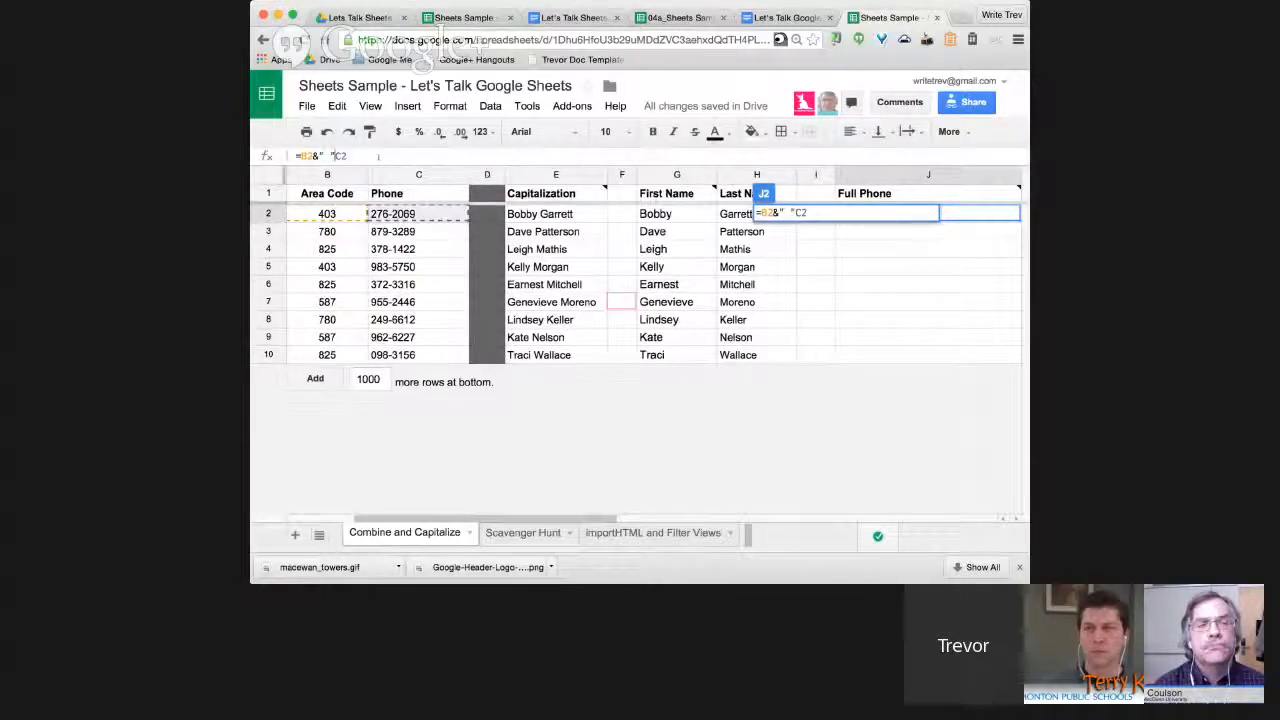
type("&")
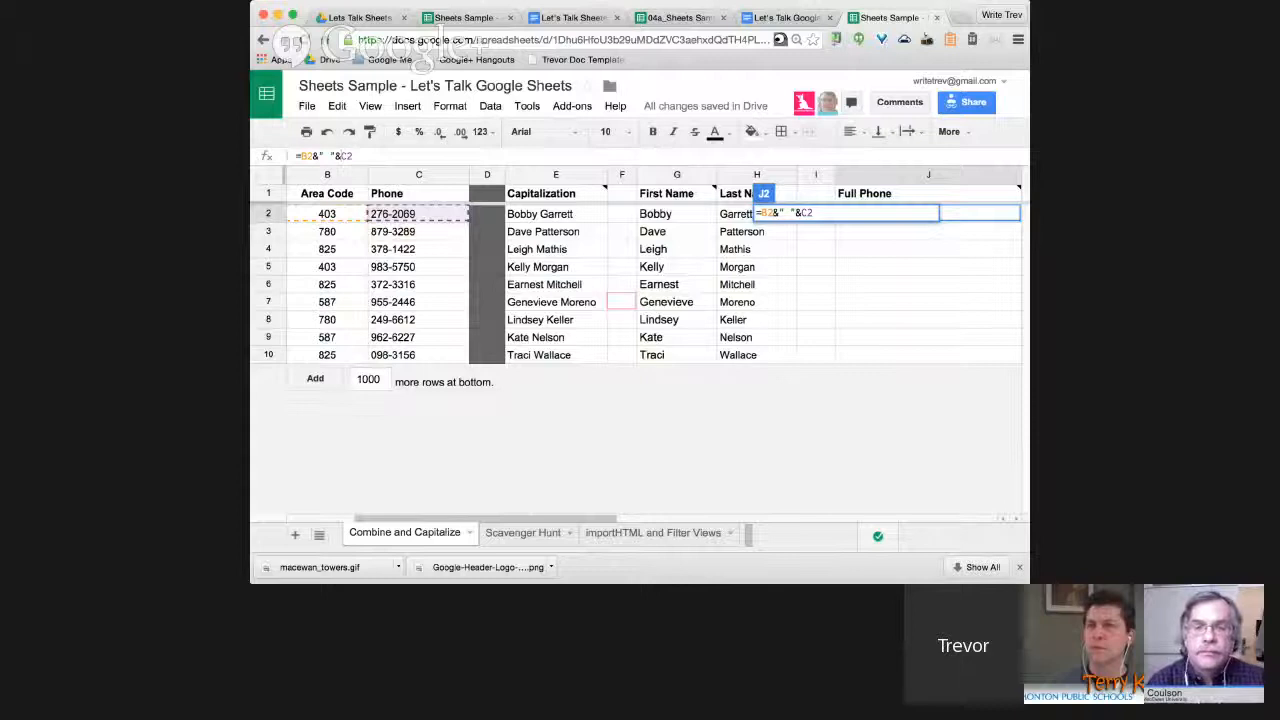
key("Return")
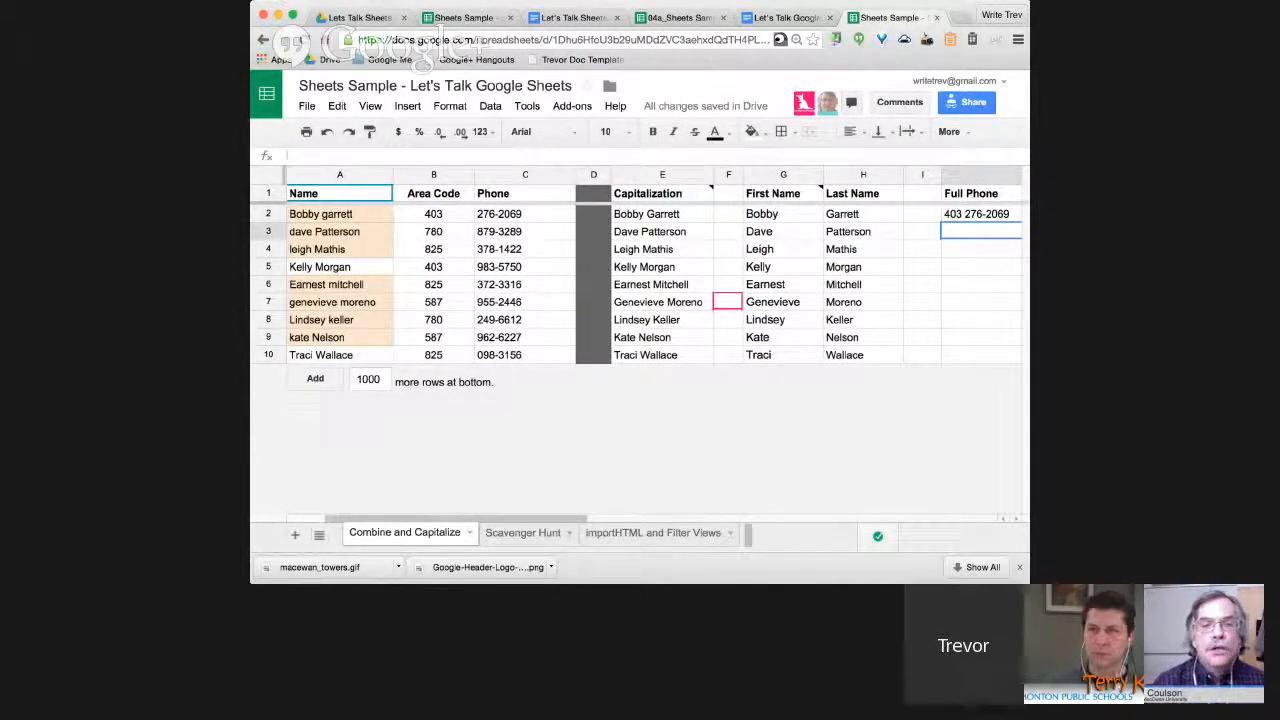
Resize the columns to reveal Full Phone and fill J2's formula down to J10.
left_click_drag(940, 175, 926, 175)
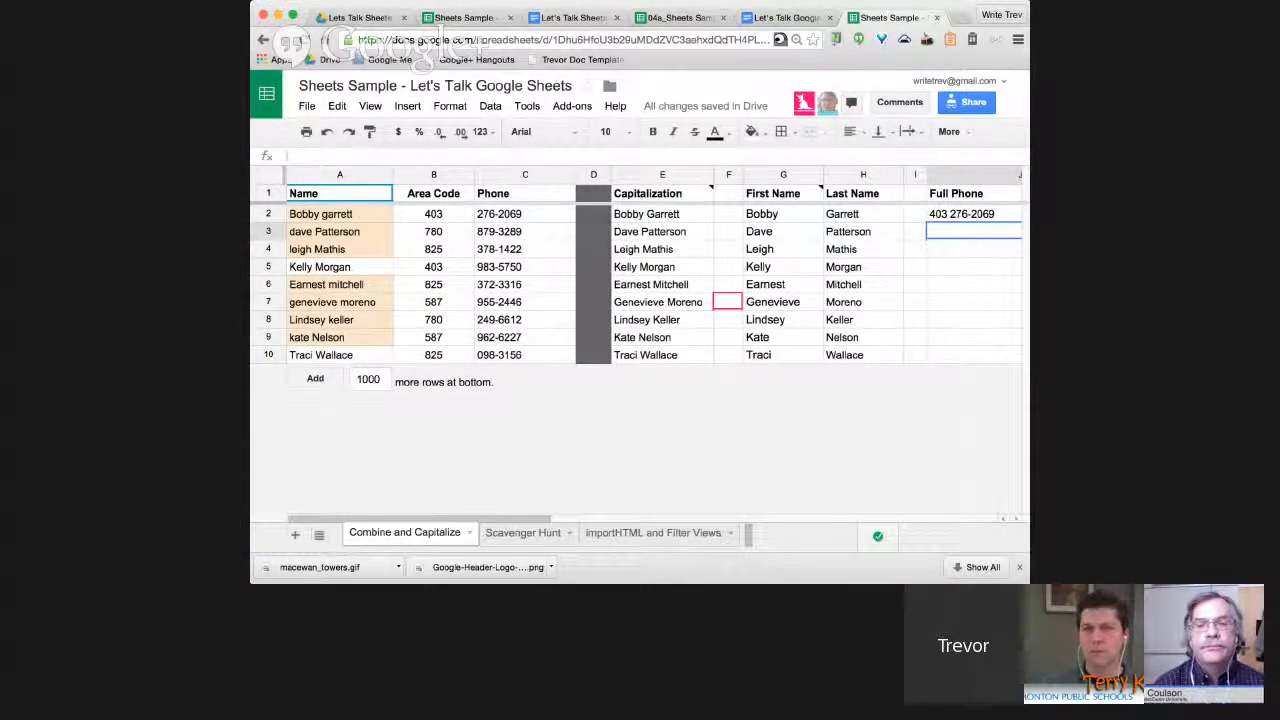
left_click_drag(1029, 300, 1097, 300)
left_click(950, 214)
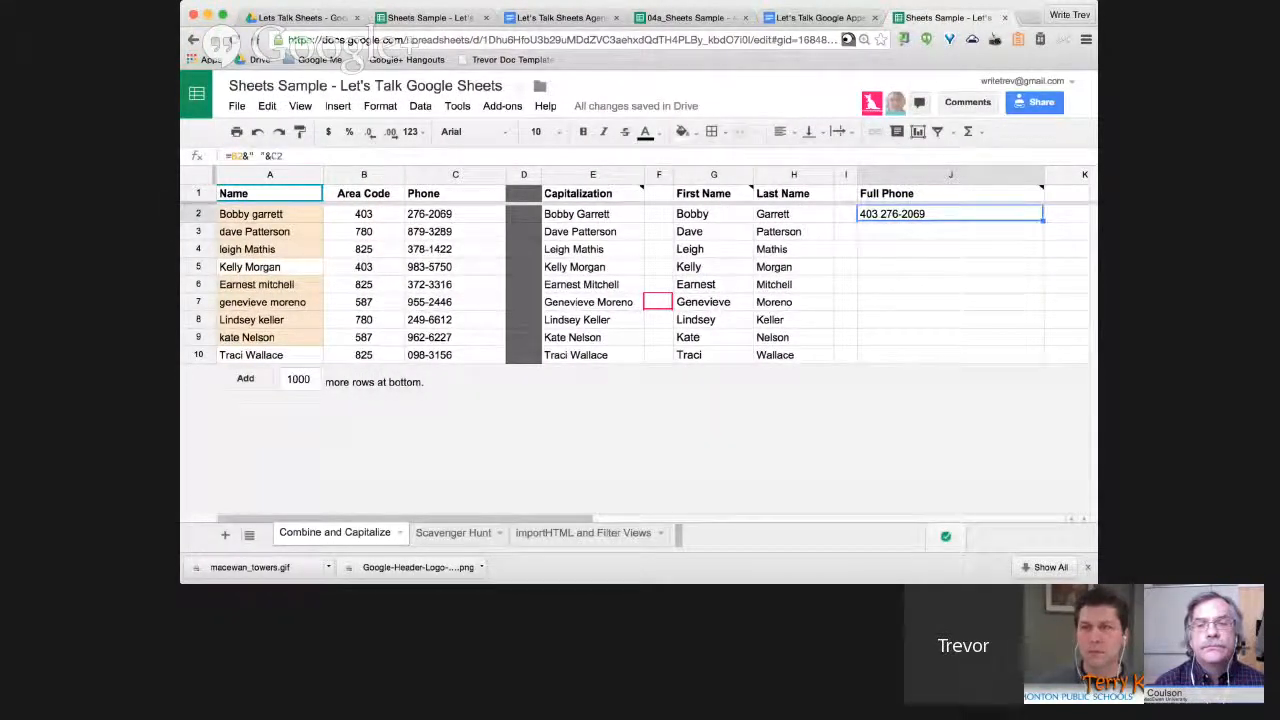
left_click_drag(1043, 220, 1043, 358)
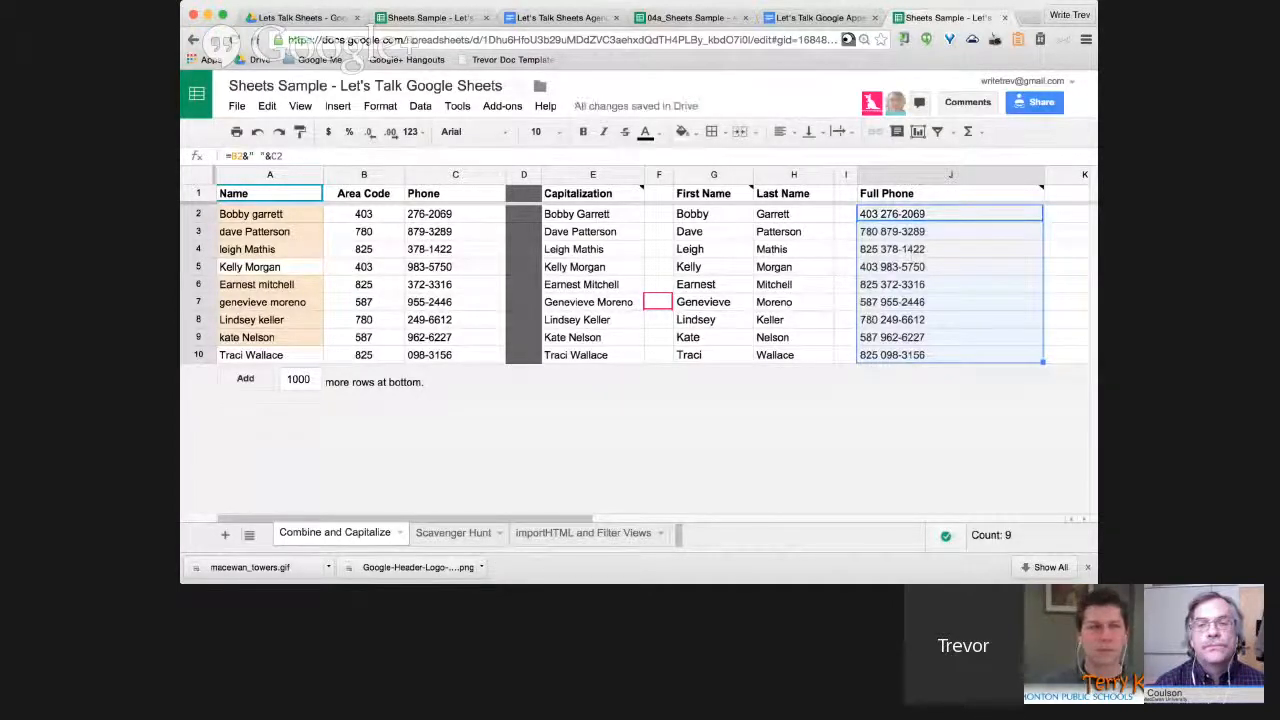
left_click(259, 156)
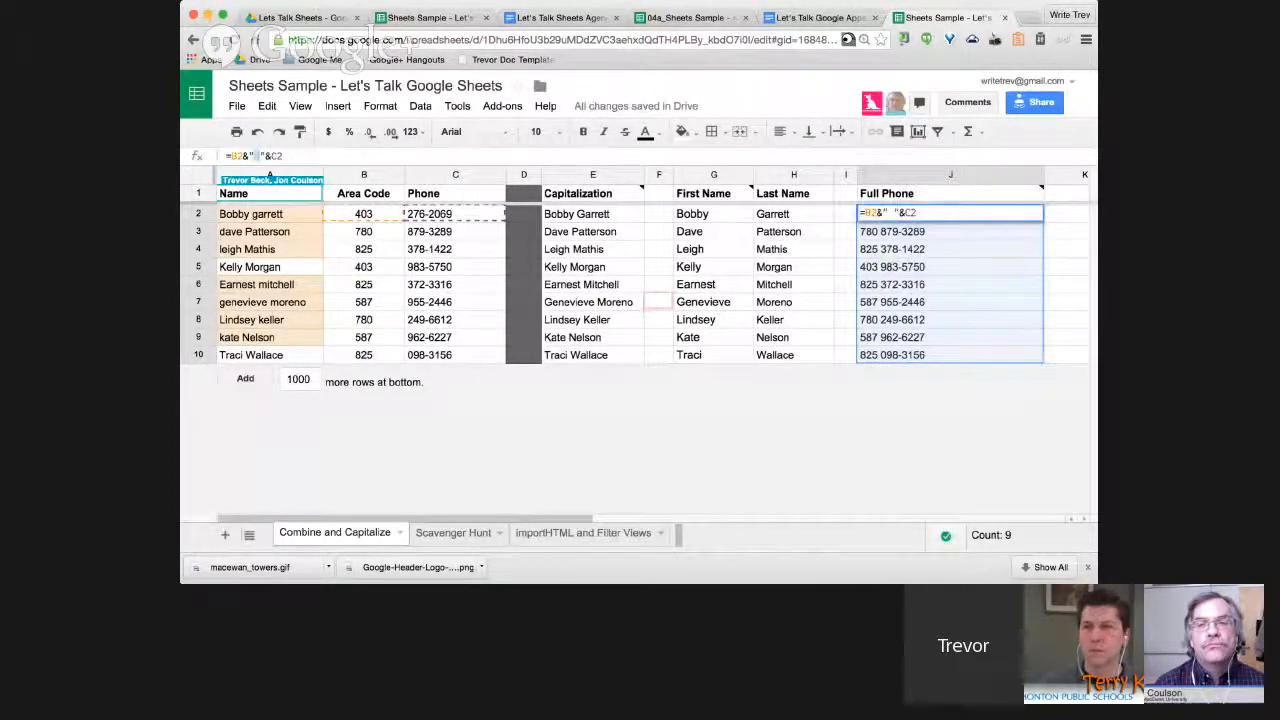
type("-")
key("Return")
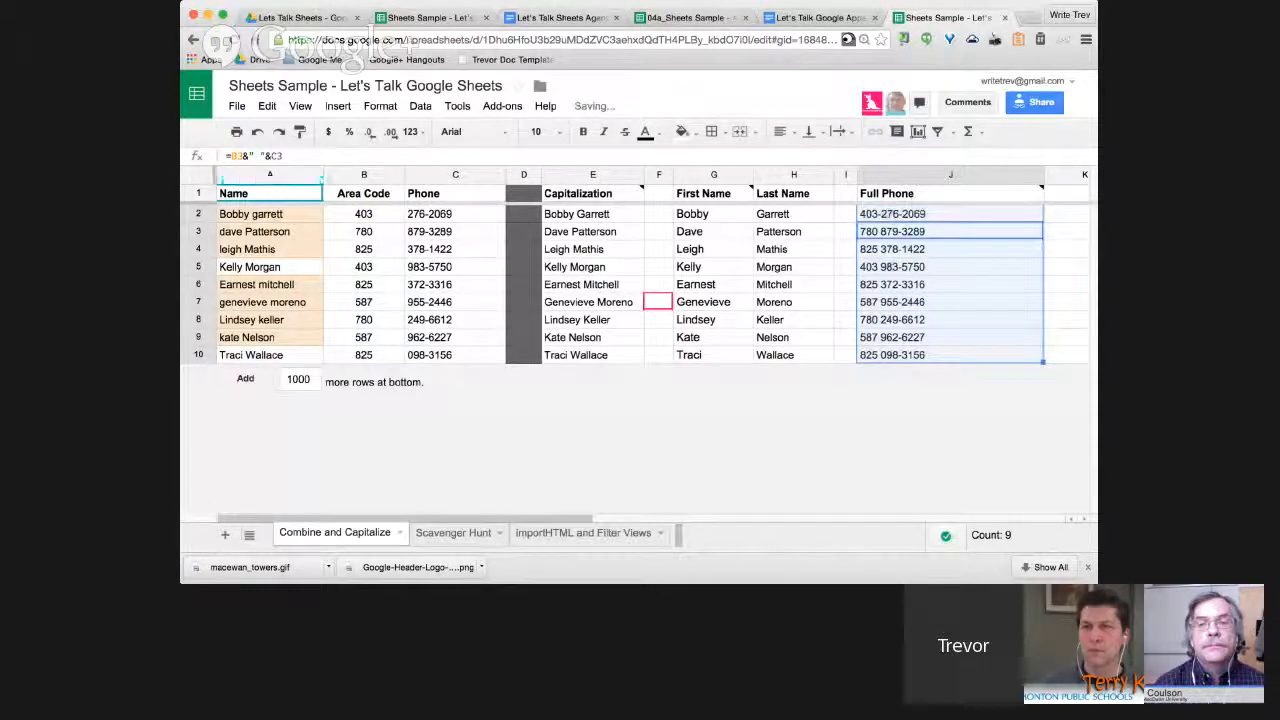
left_click(950, 214)
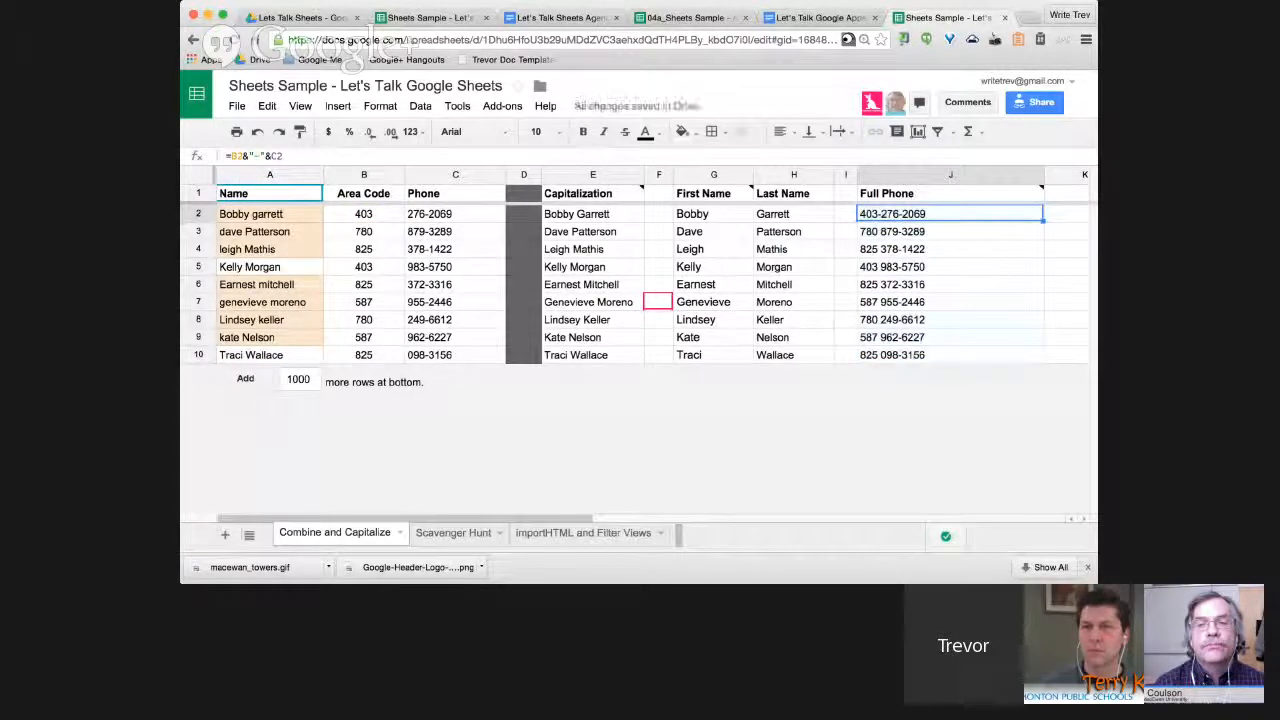
left_click_drag(1043, 221, 1041, 356)
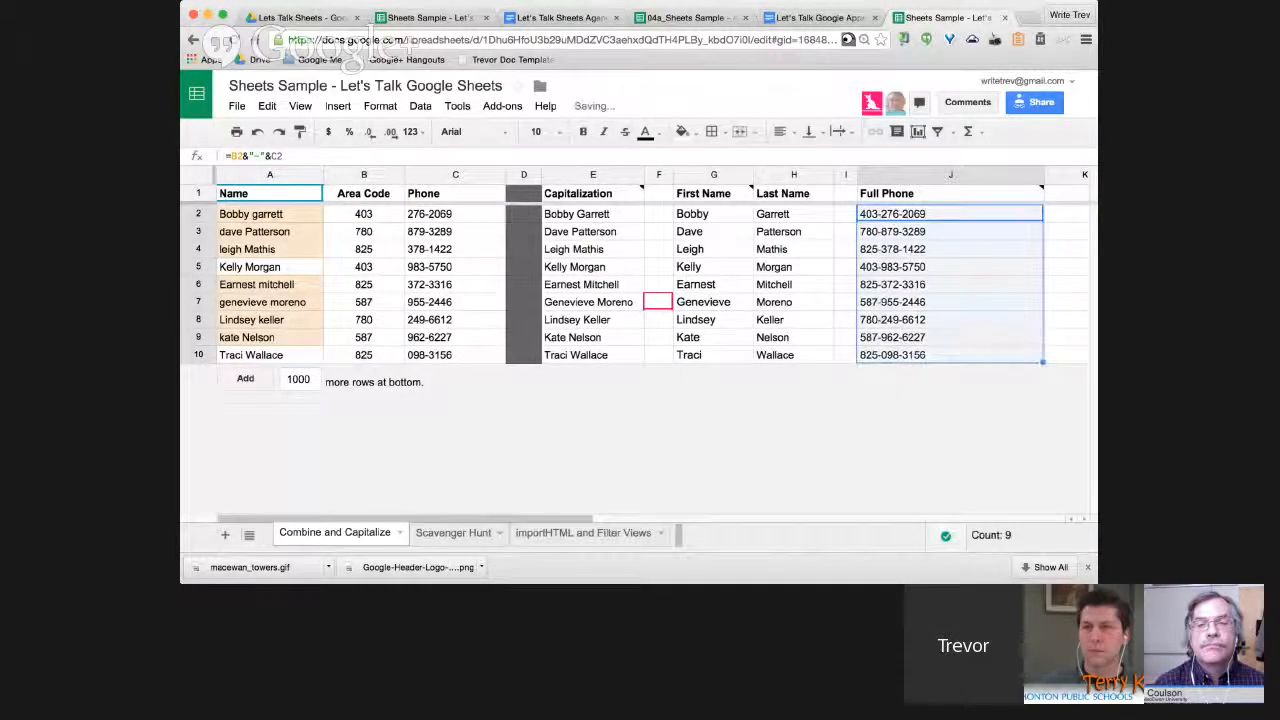
left_click(950, 355)
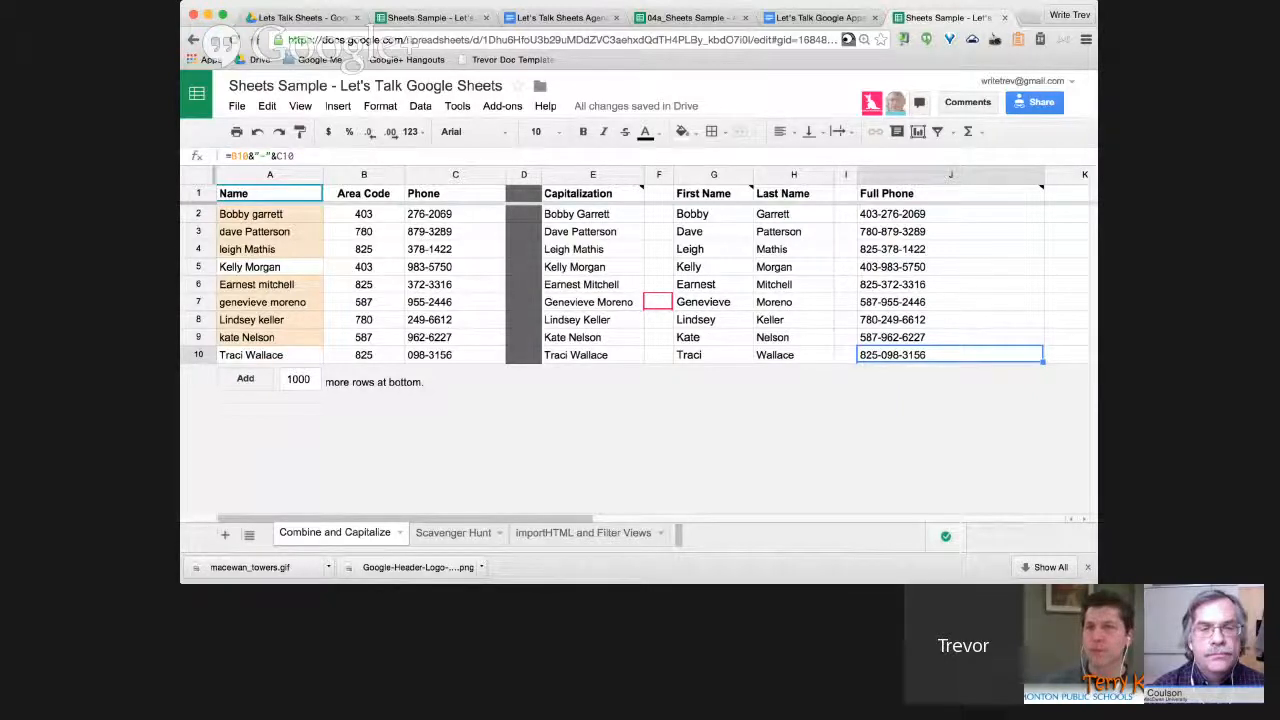
mouse_move(1030, 192)
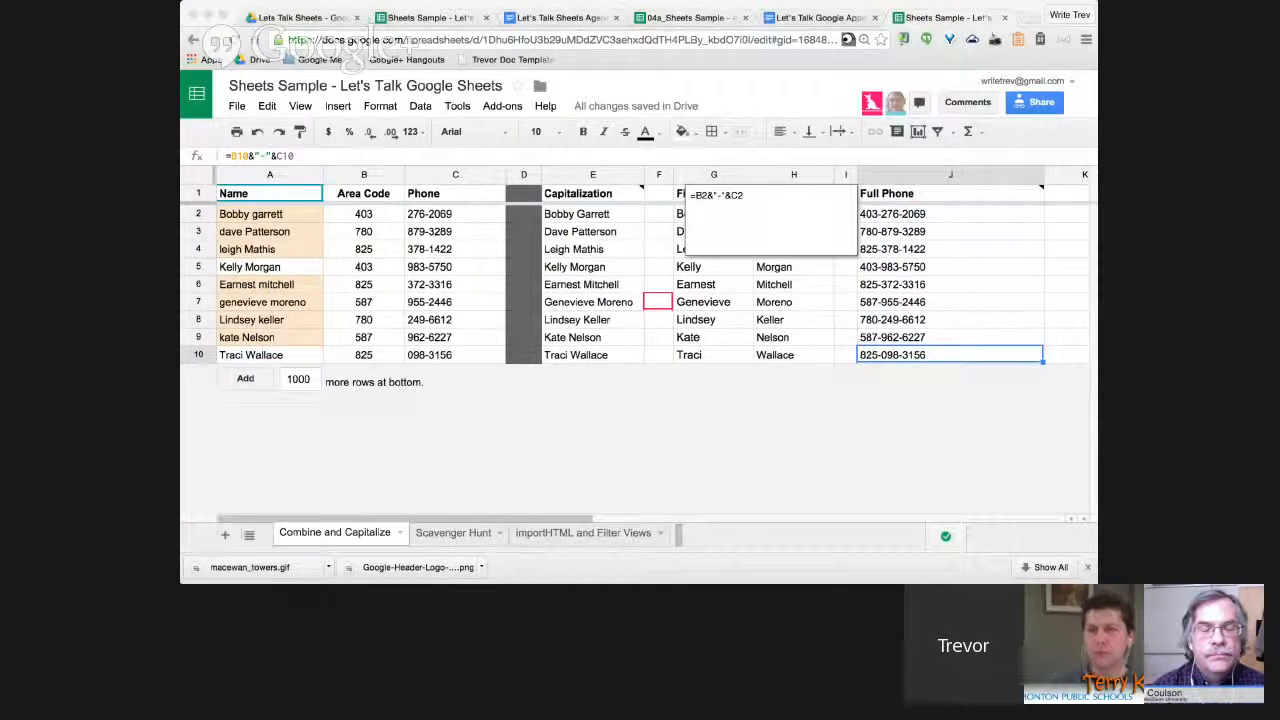
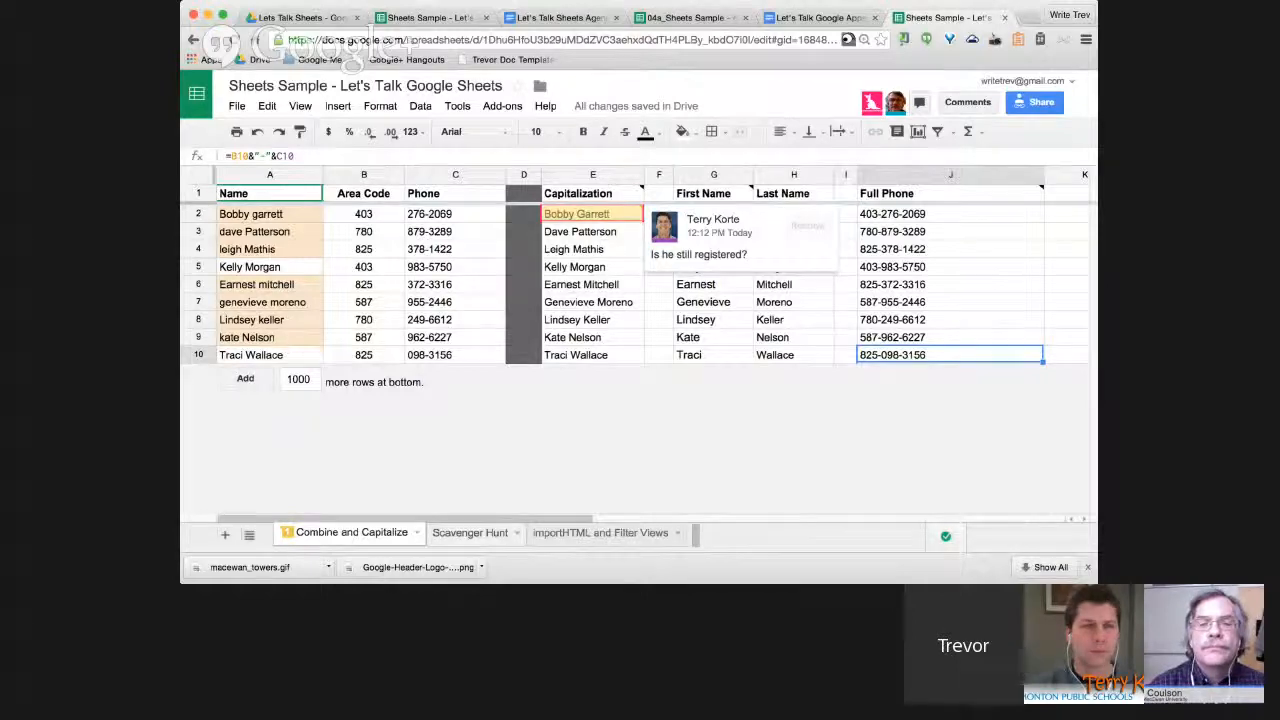
Flip through the Scavenger Hunt and importHTML sheets, then return to Combine and Capitalize.
left_click(470, 532)
left_click(600, 533)
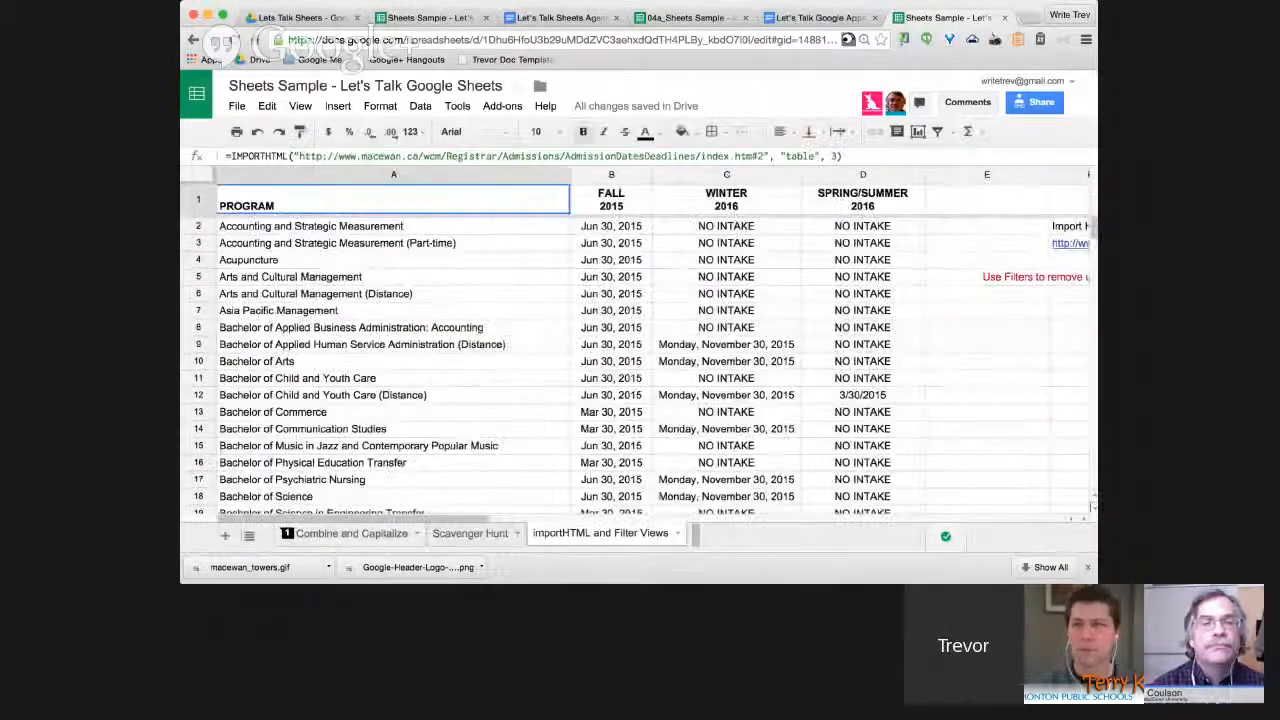
left_click(351, 533)
scroll(640, 270, "right", 10)
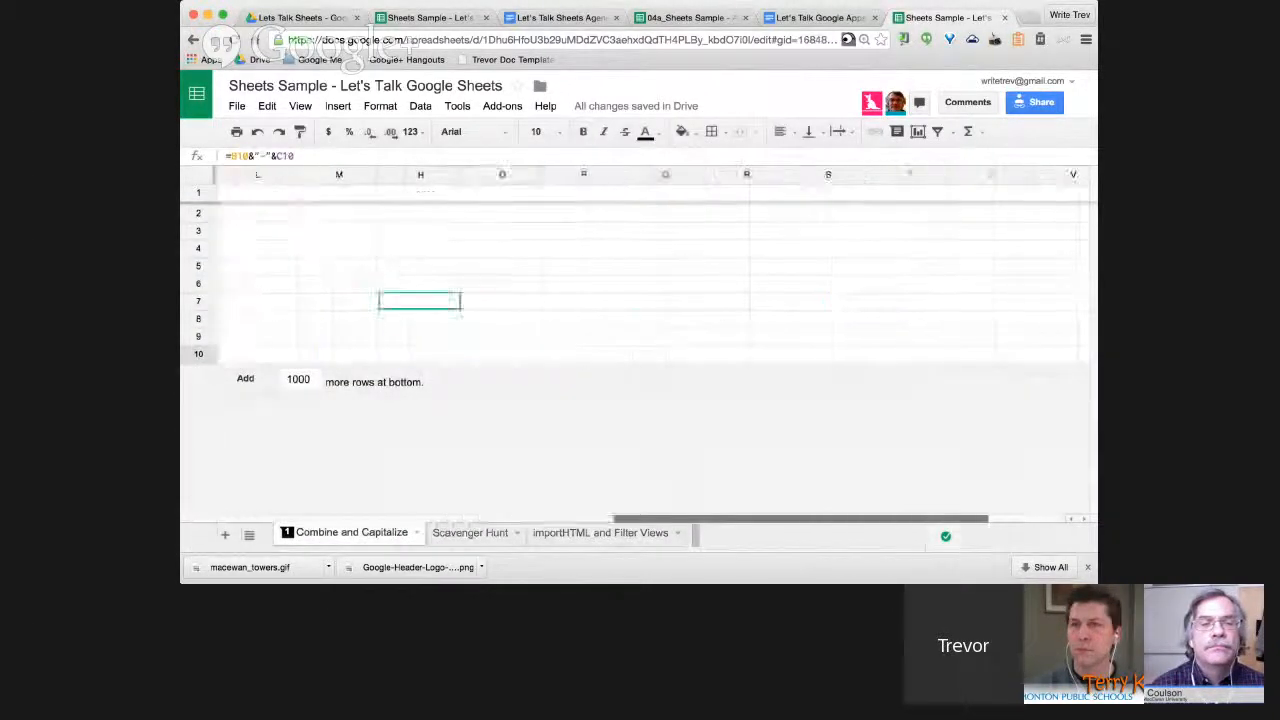
scroll(640, 270, "left", 10)
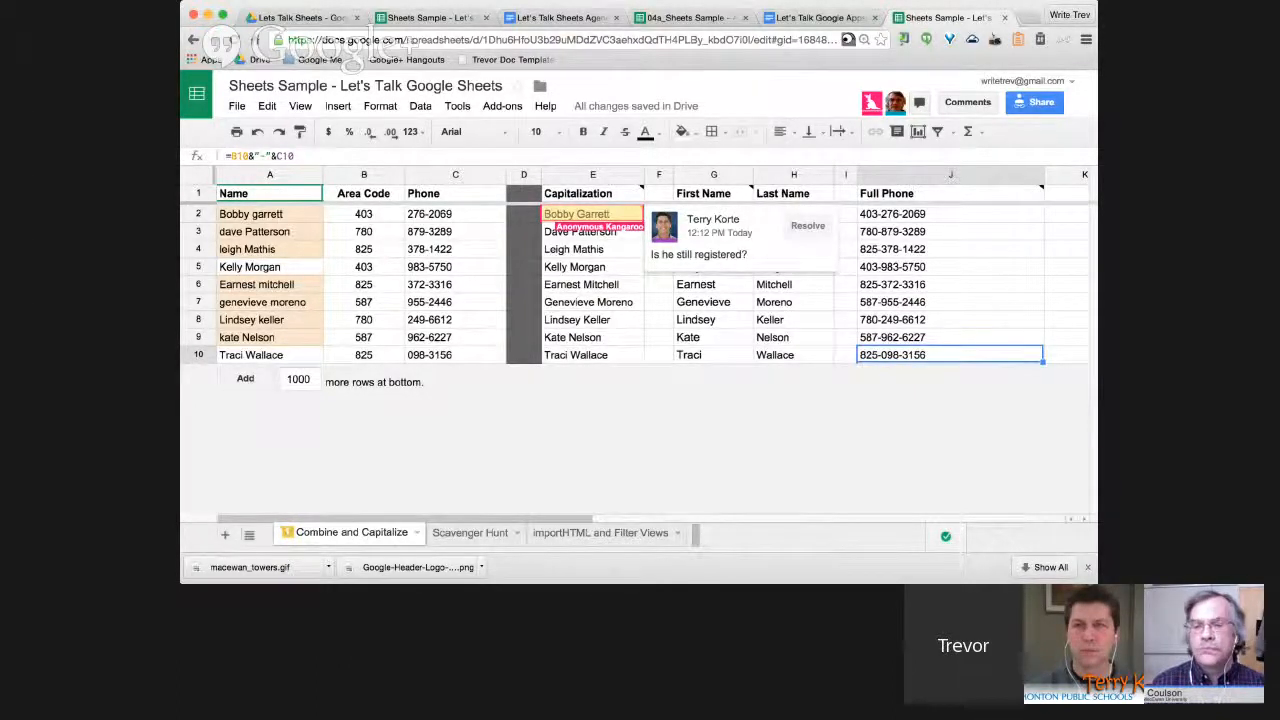
Reply "Yes, I booked him in" to the comment on E2 and resolve it.
left_click(592, 214)
left_click(696, 289)
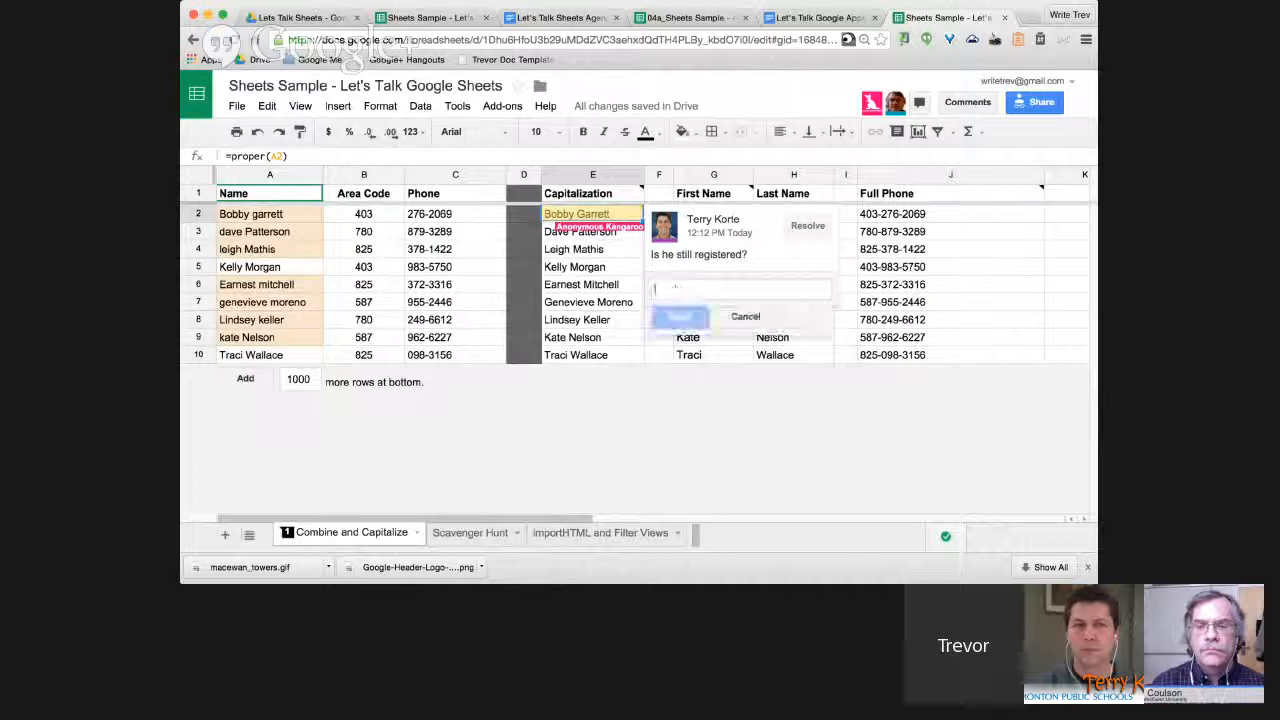
type("Yes, I gooked")
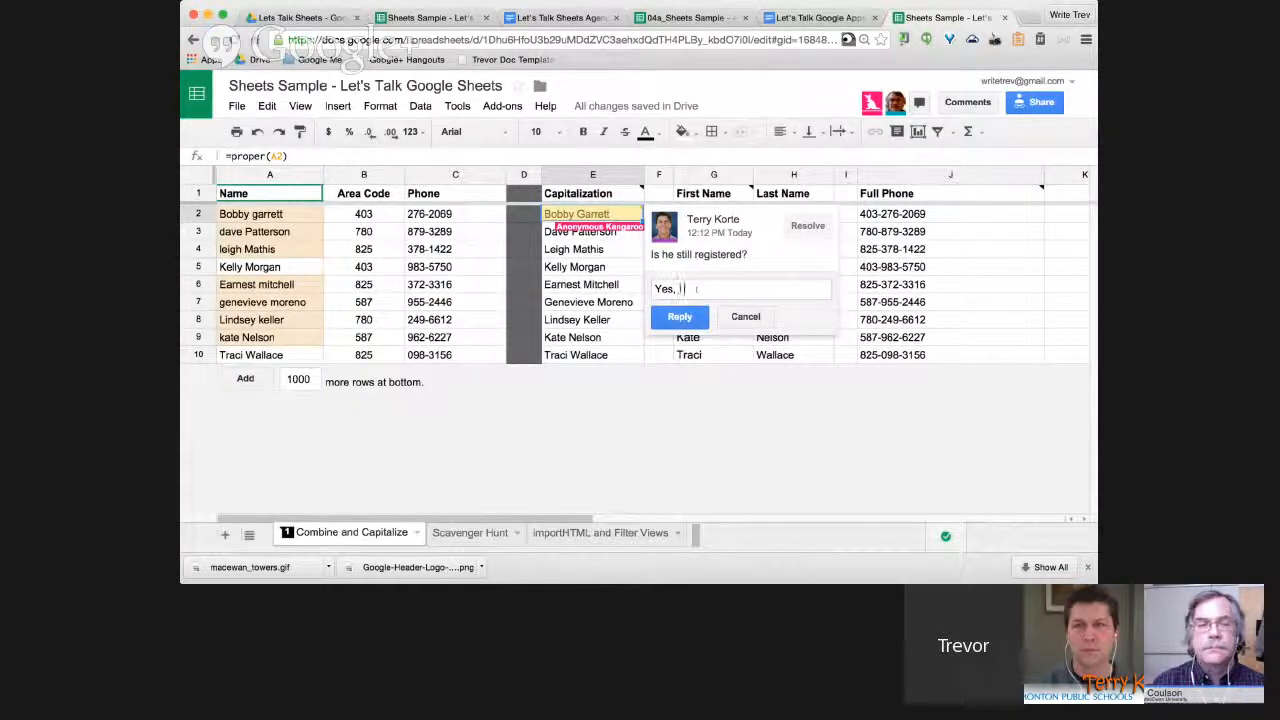
key("BackSpace")
key("BackSpace")
key("BackSpace")
key("BackSpace")
key("BackSpace")
key("BackSpace")
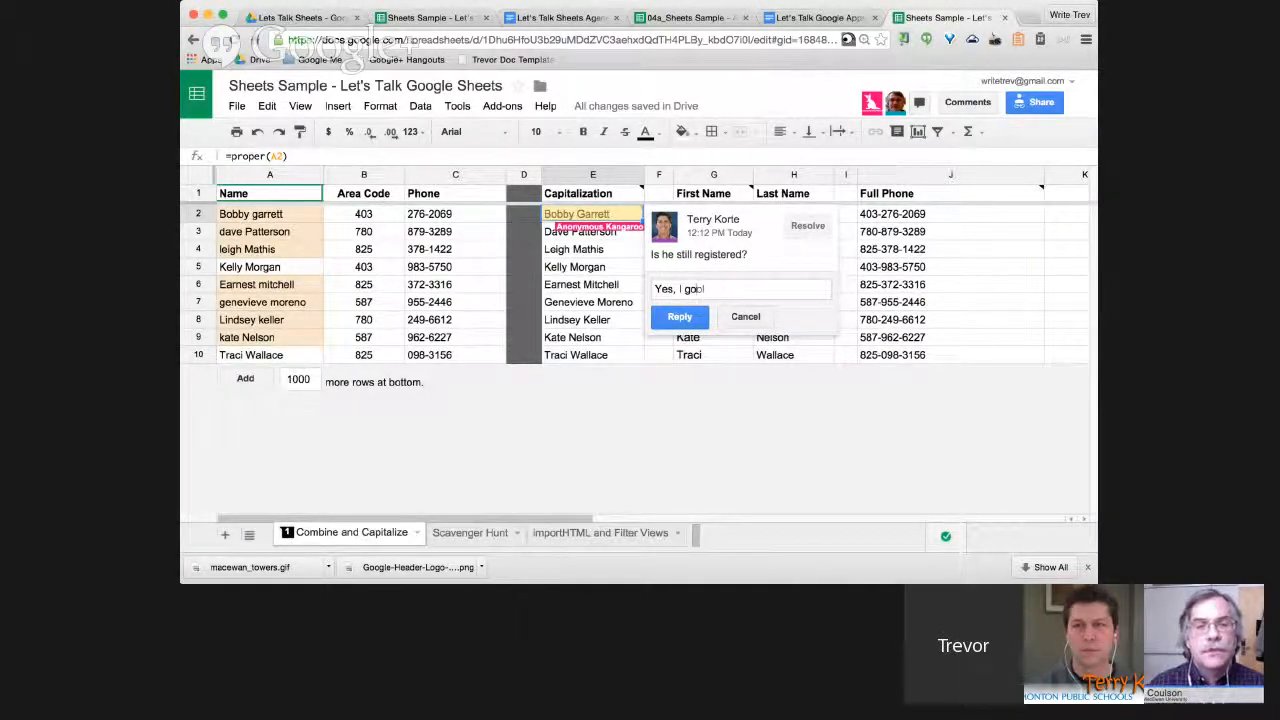
type("booked")
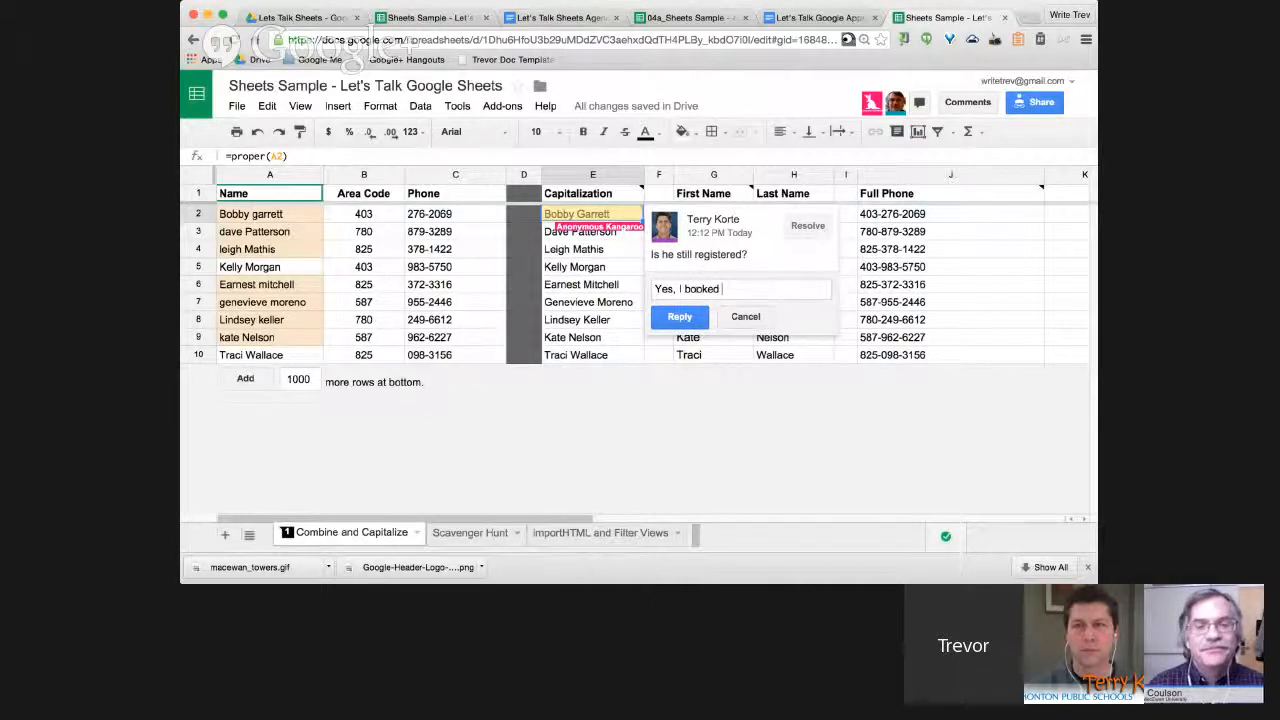
type(" him in")
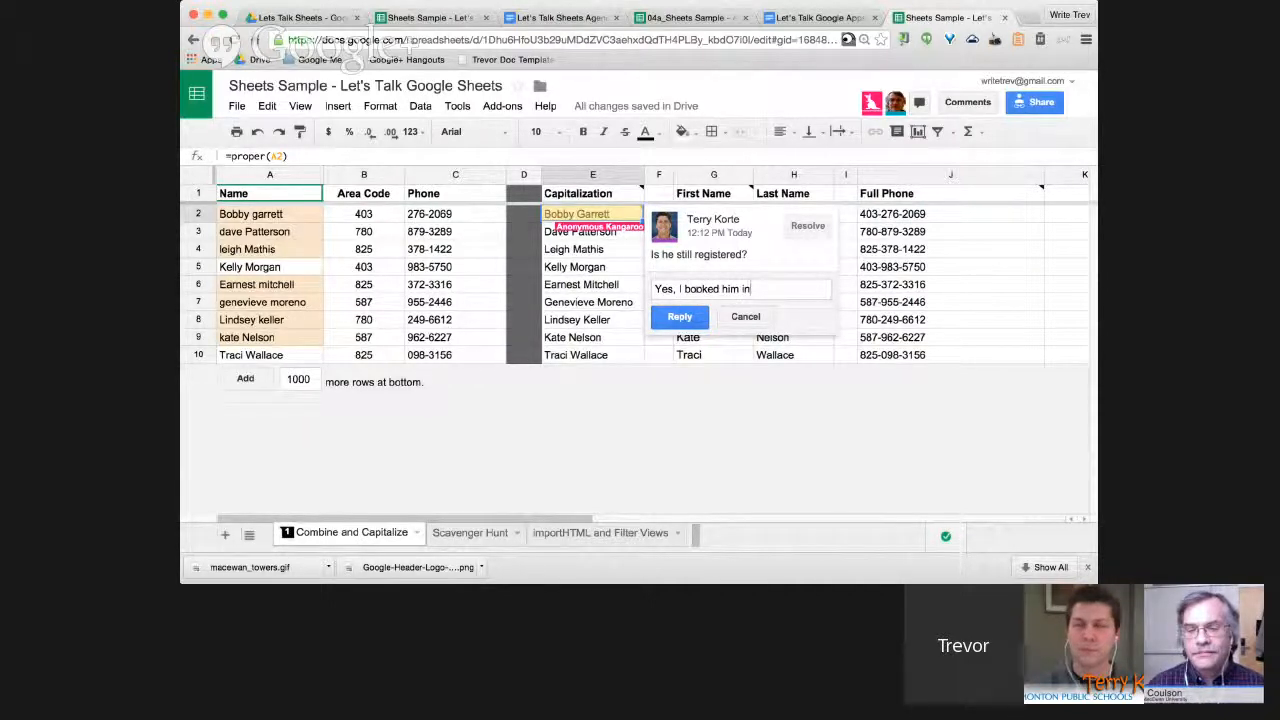
key("Return")
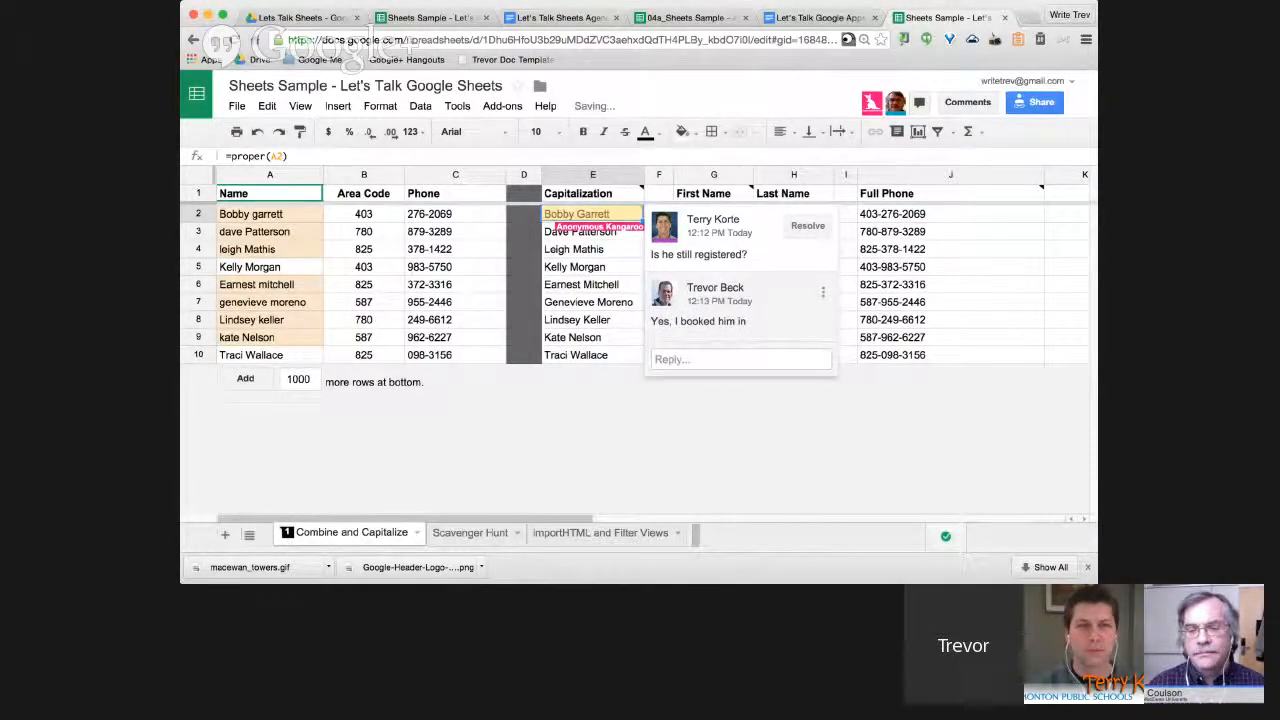
left_click(808, 226)
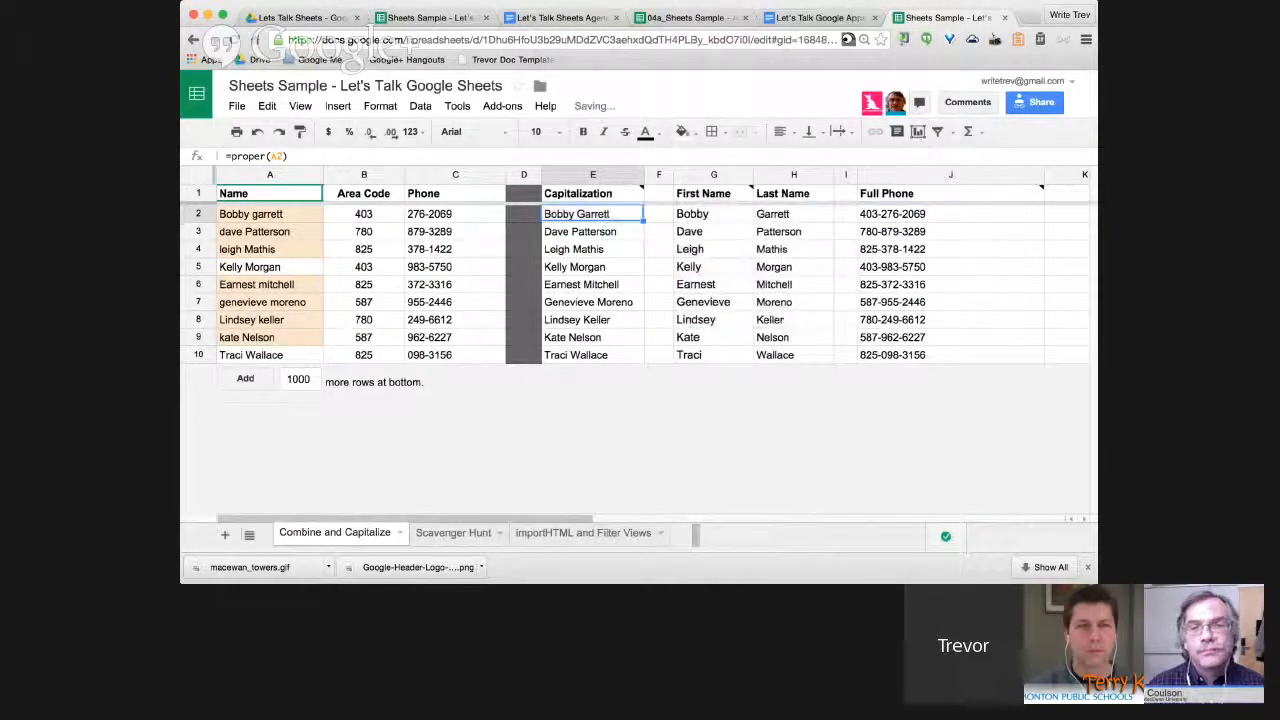
Review the comment history and the split first and last names in G10 and H10.
left_click(793, 355)
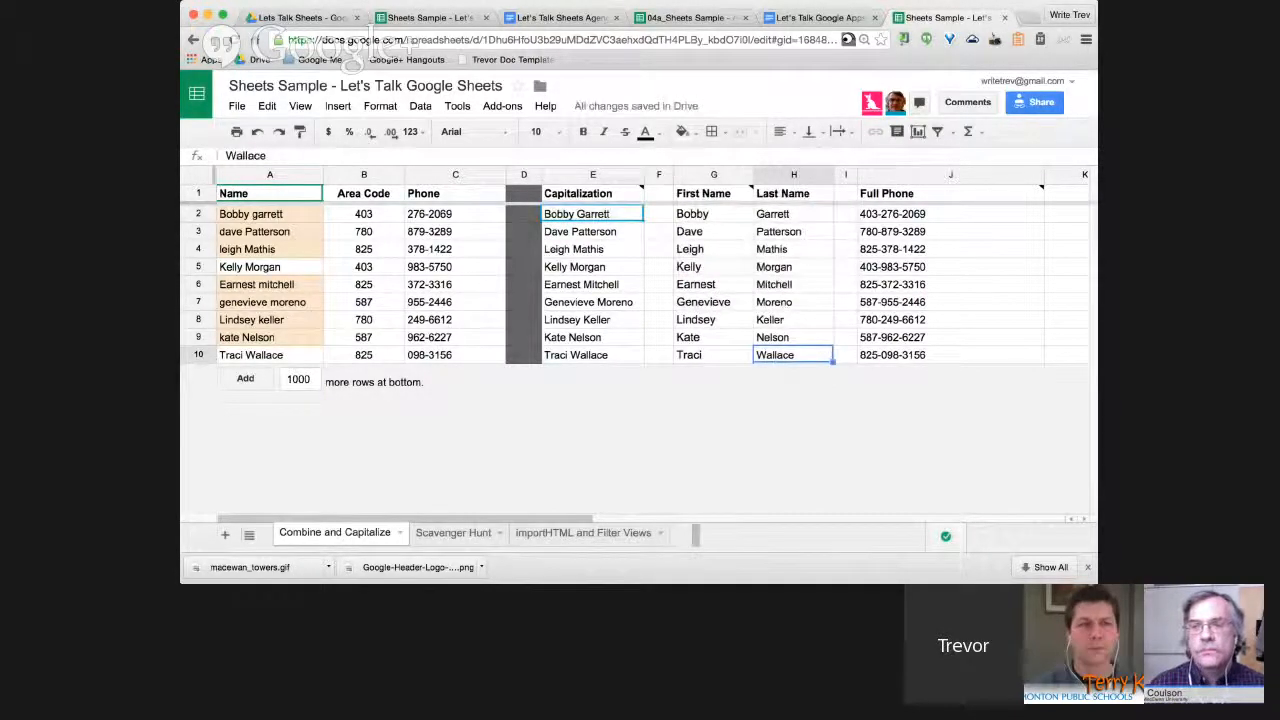
left_click(967, 102)
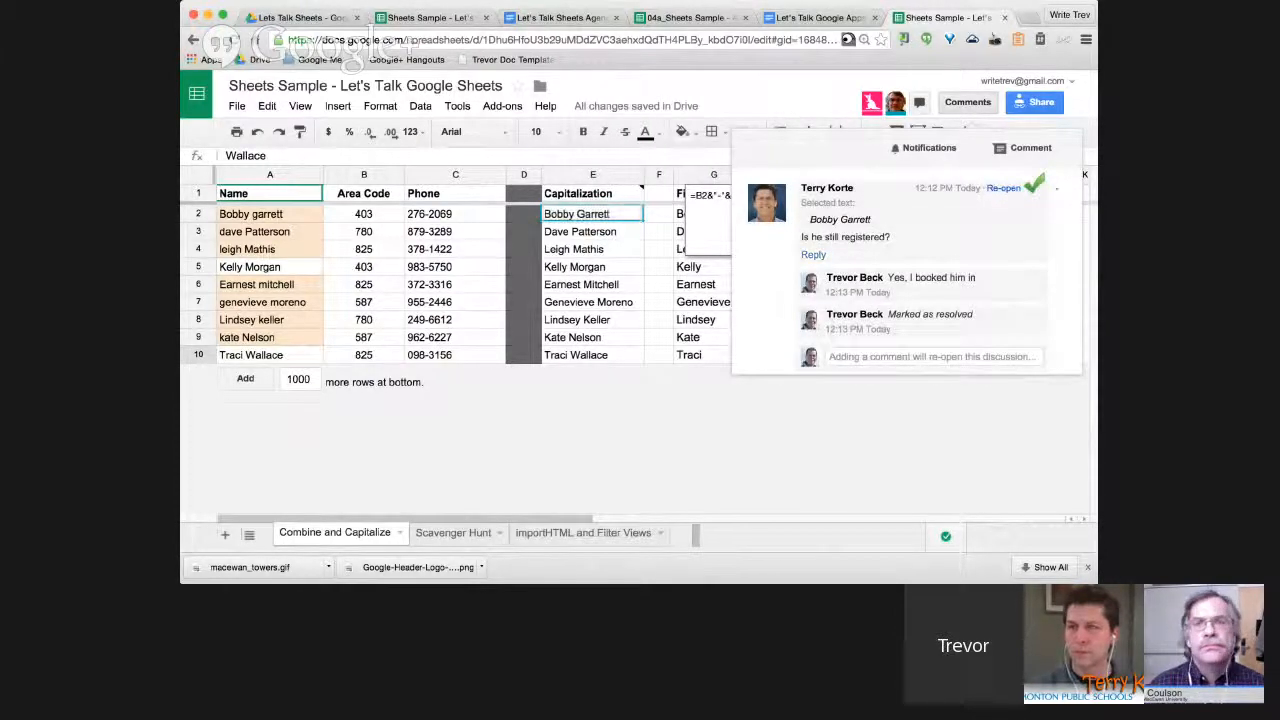
left_click(703, 355)
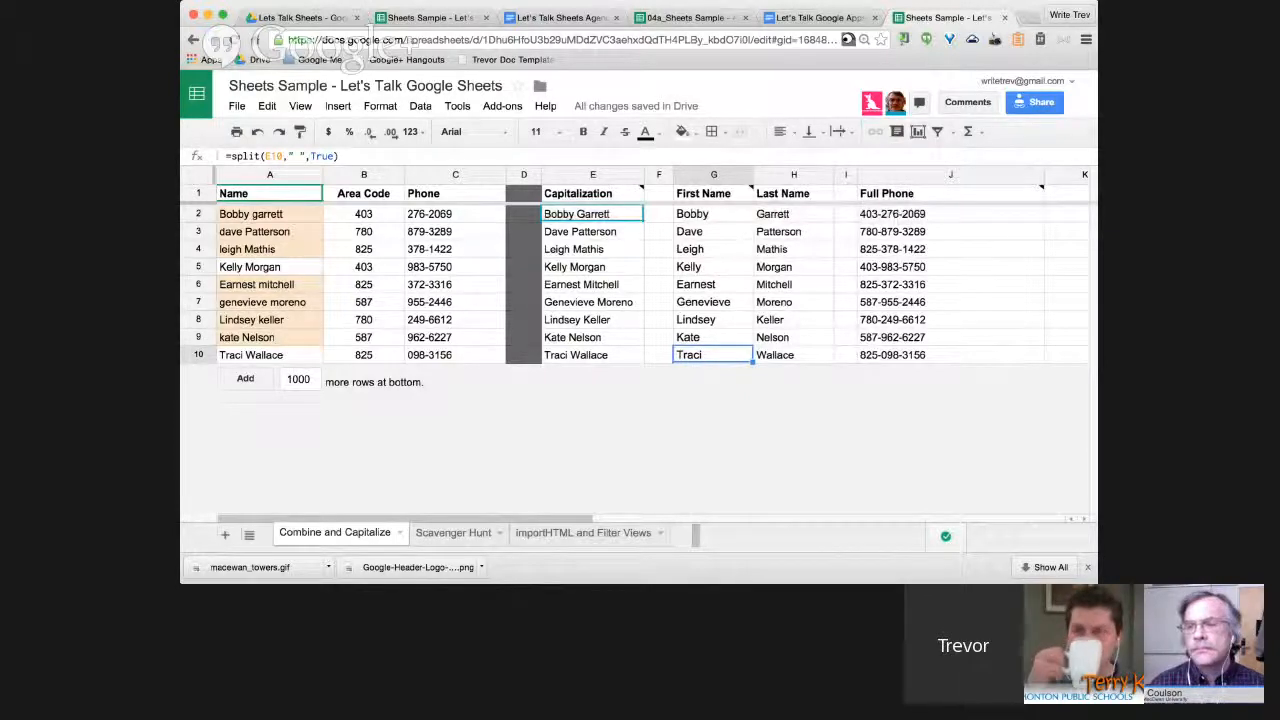
left_click(785, 355)
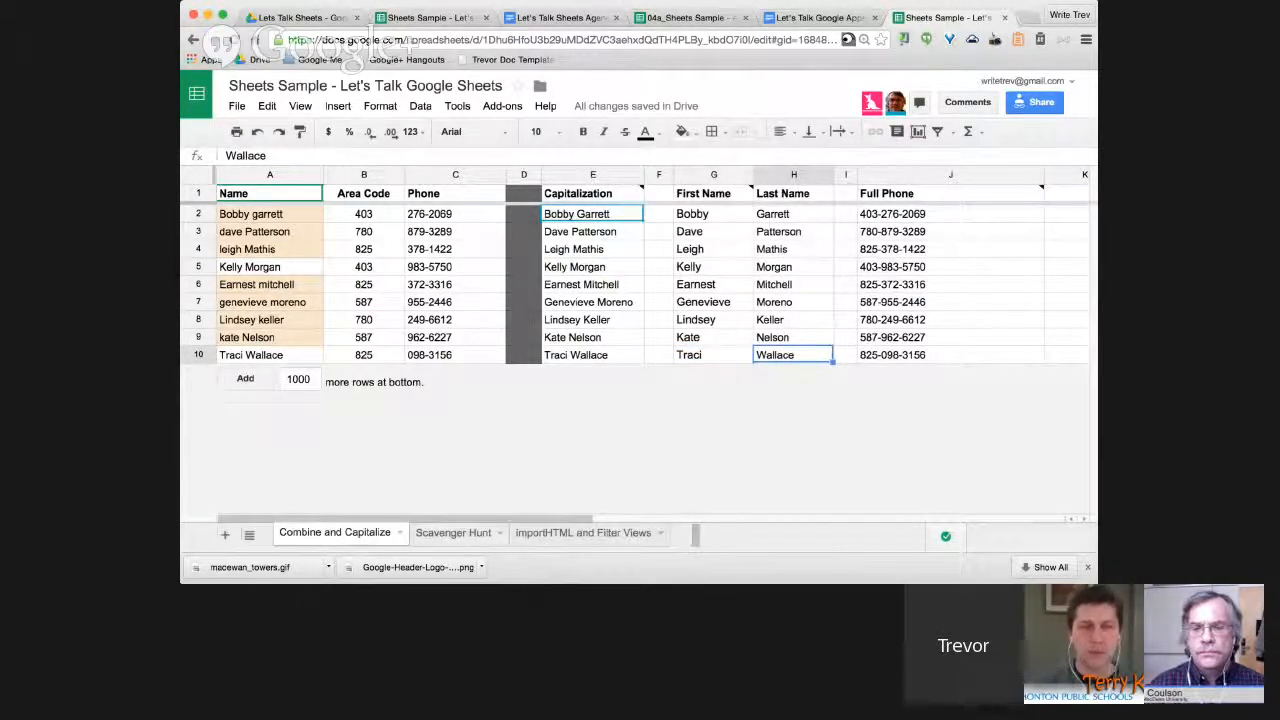
left_click(453, 532)
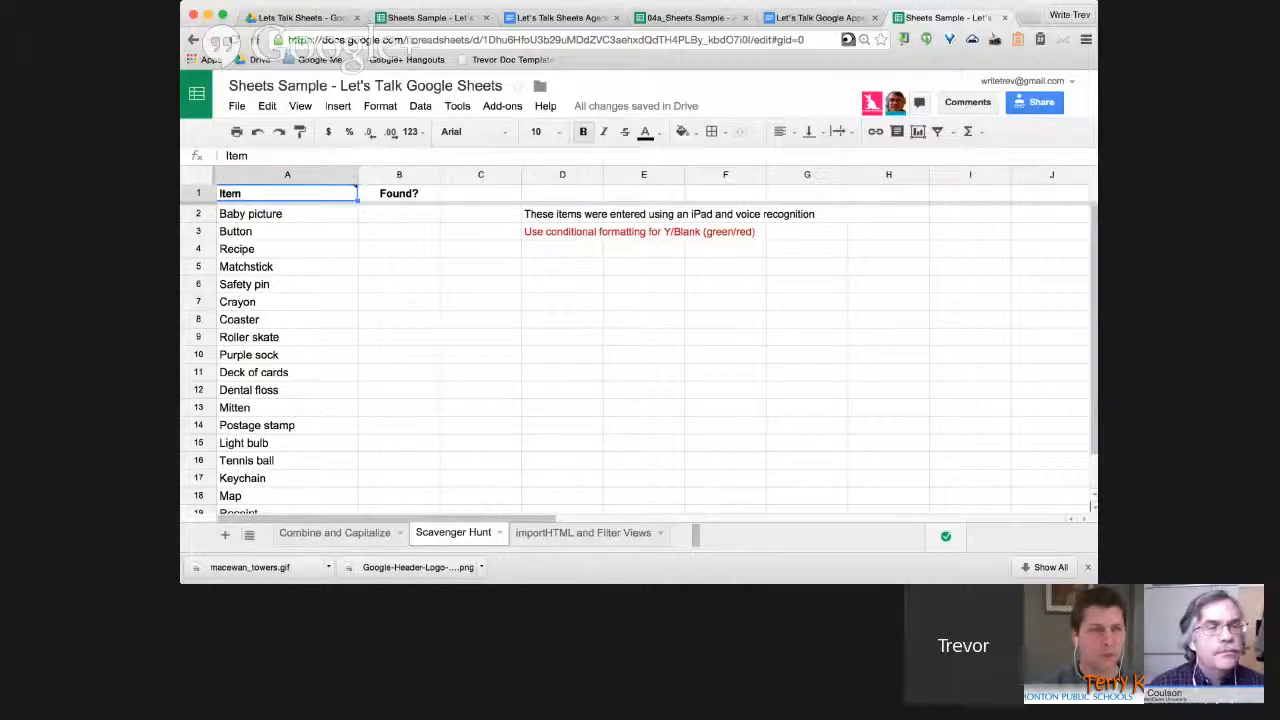
Fill Found? with Y for Baby picture, Light bulb, Button, Coaster and N for Matchstick.
left_click(398, 213)
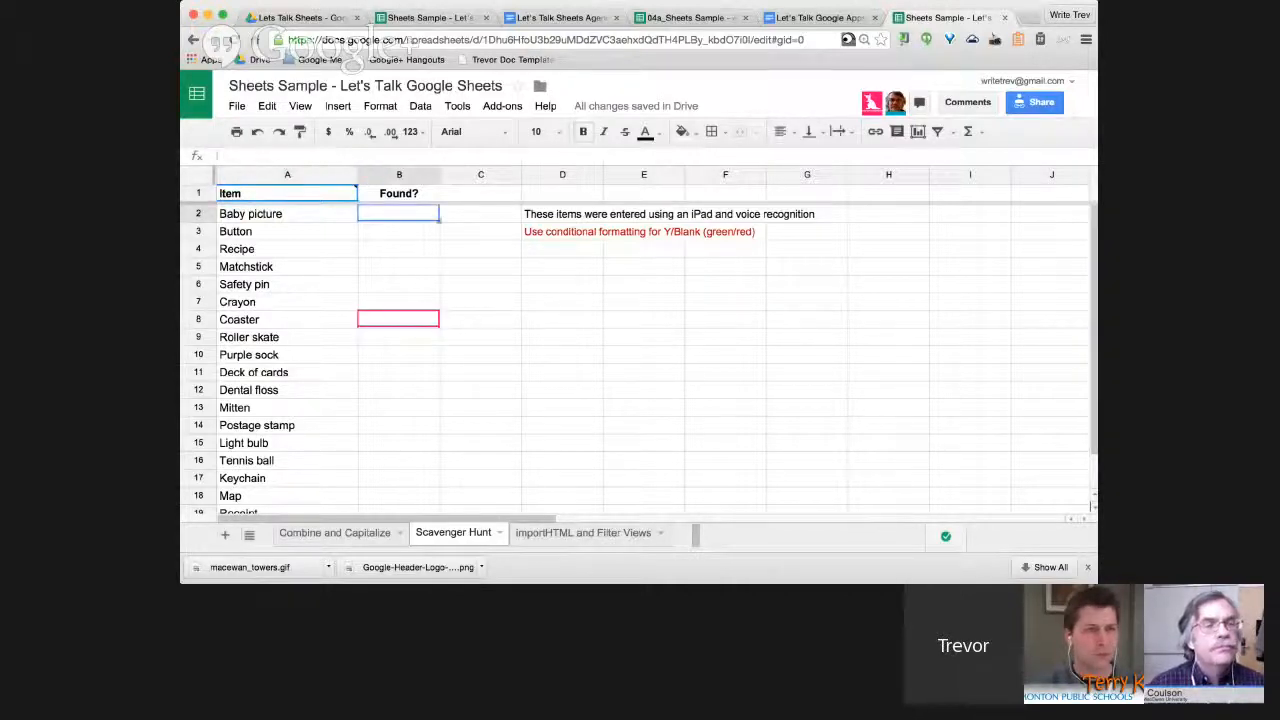
type("Y")
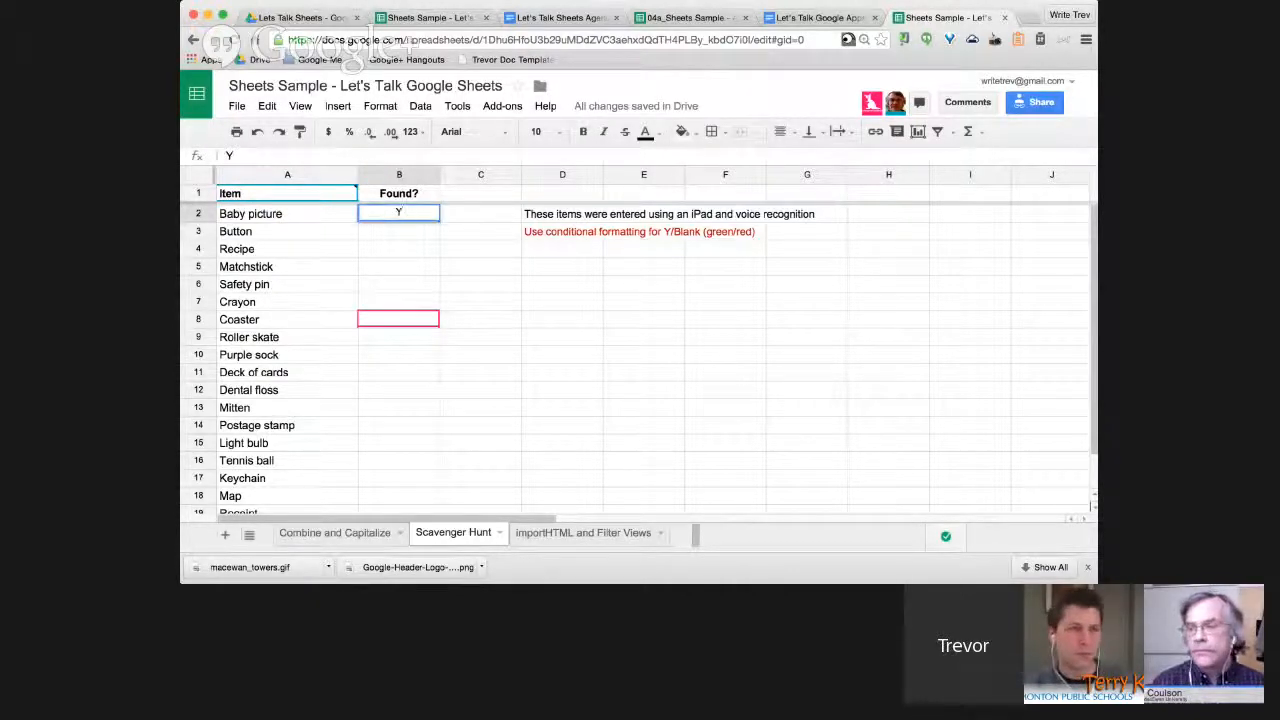
left_click(398, 266)
type("N")
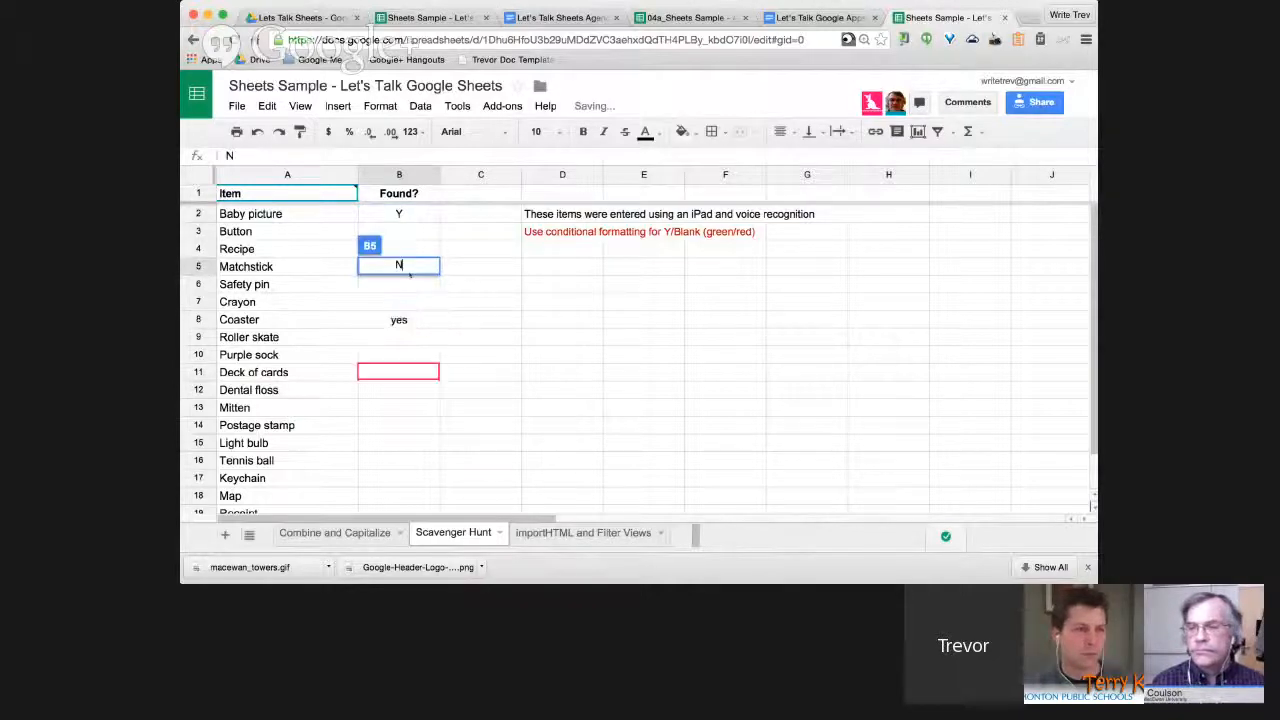
left_click(398, 442)
type("Y")
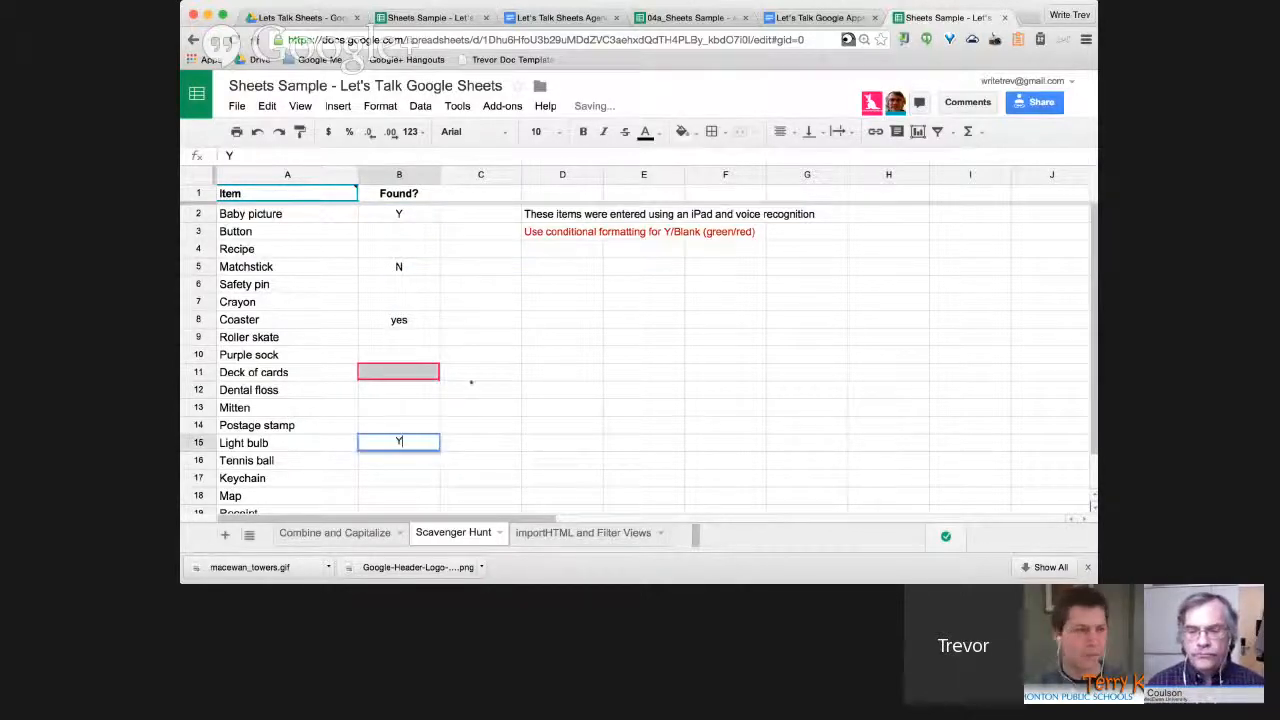
left_click(402, 232)
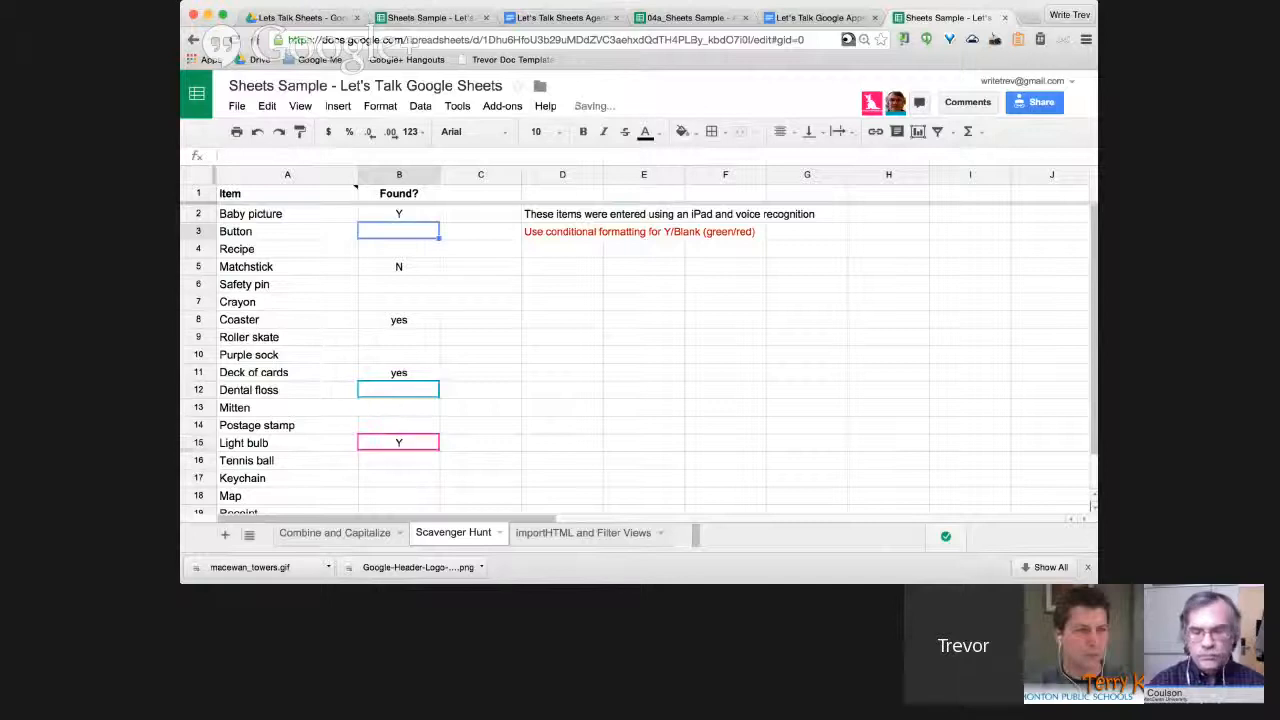
type("Y")
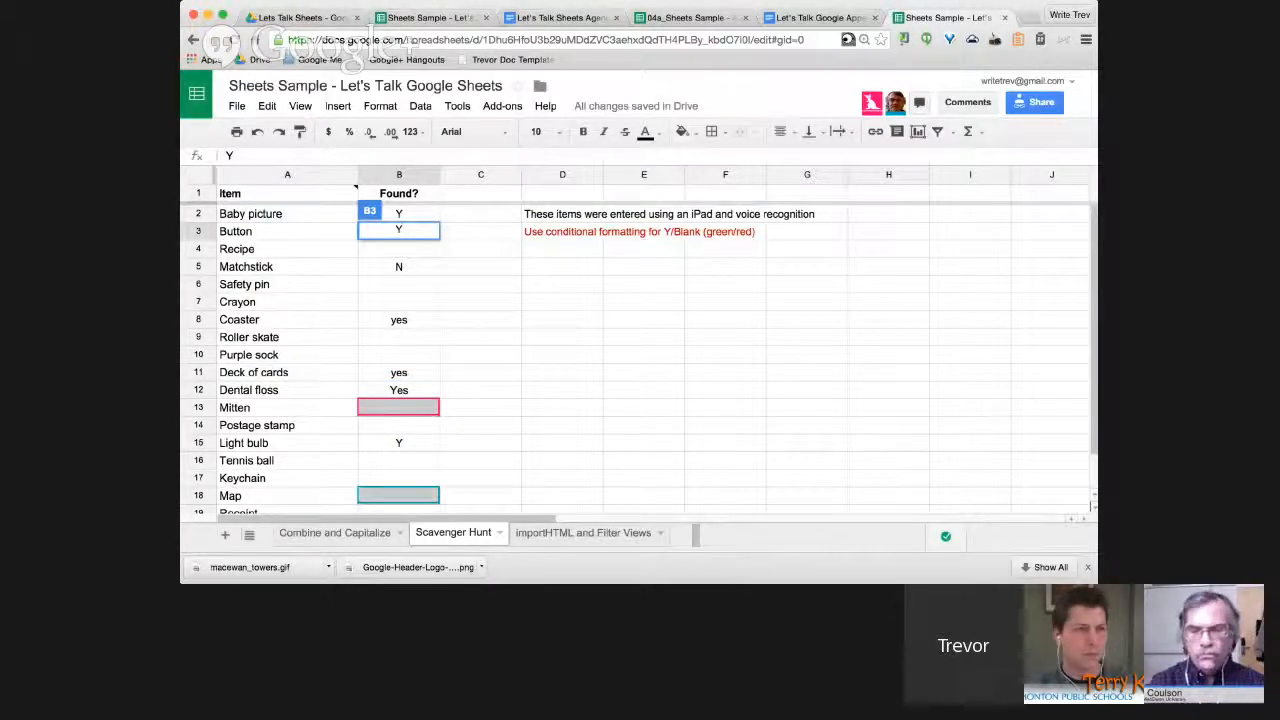
left_click(399, 319)
type("Y")
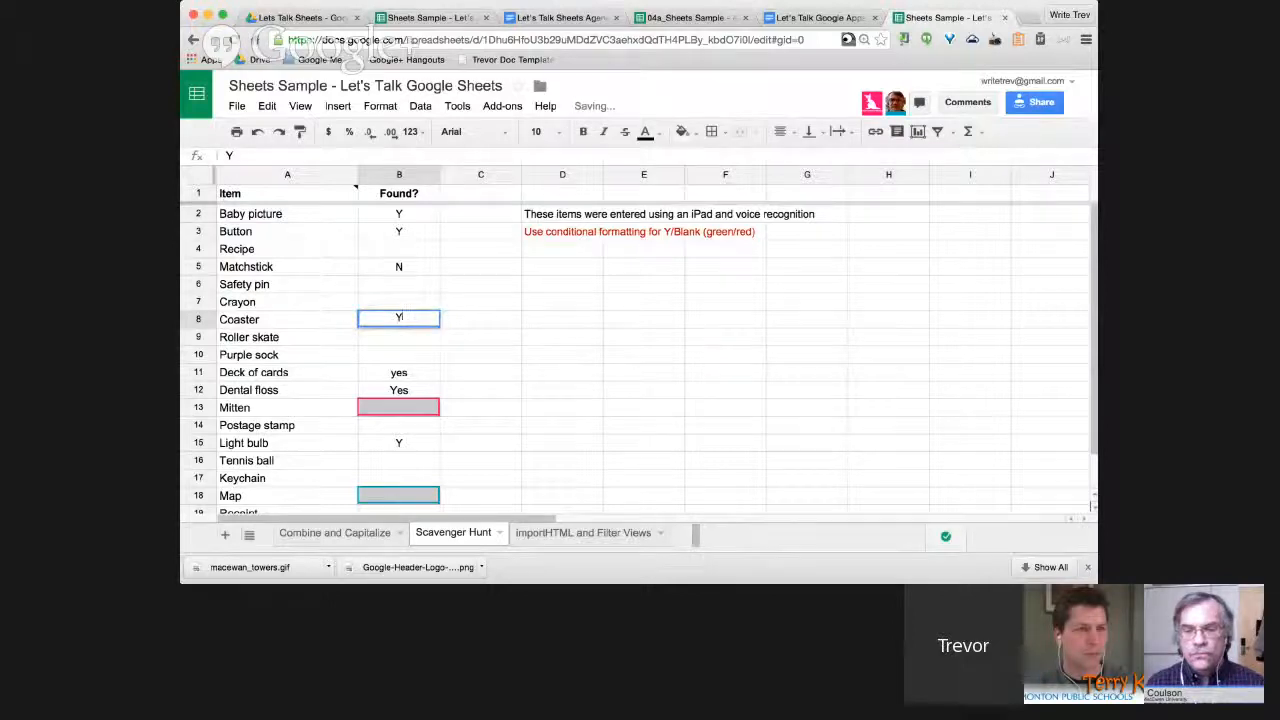
Enter Yes for Deck of cards, N for Recipe, Roller skate, Purple sock, Y for Tennis ball.
left_click(415, 372)
type("Yes")
key("Return")
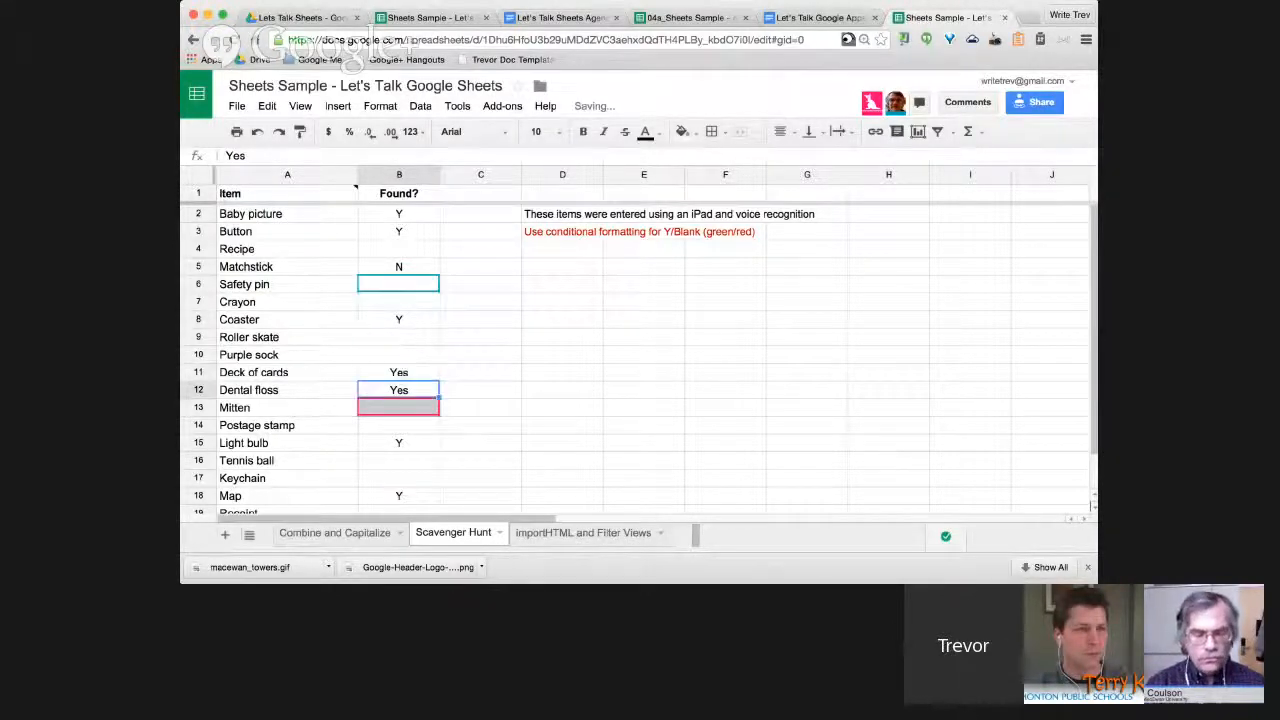
key("Return")
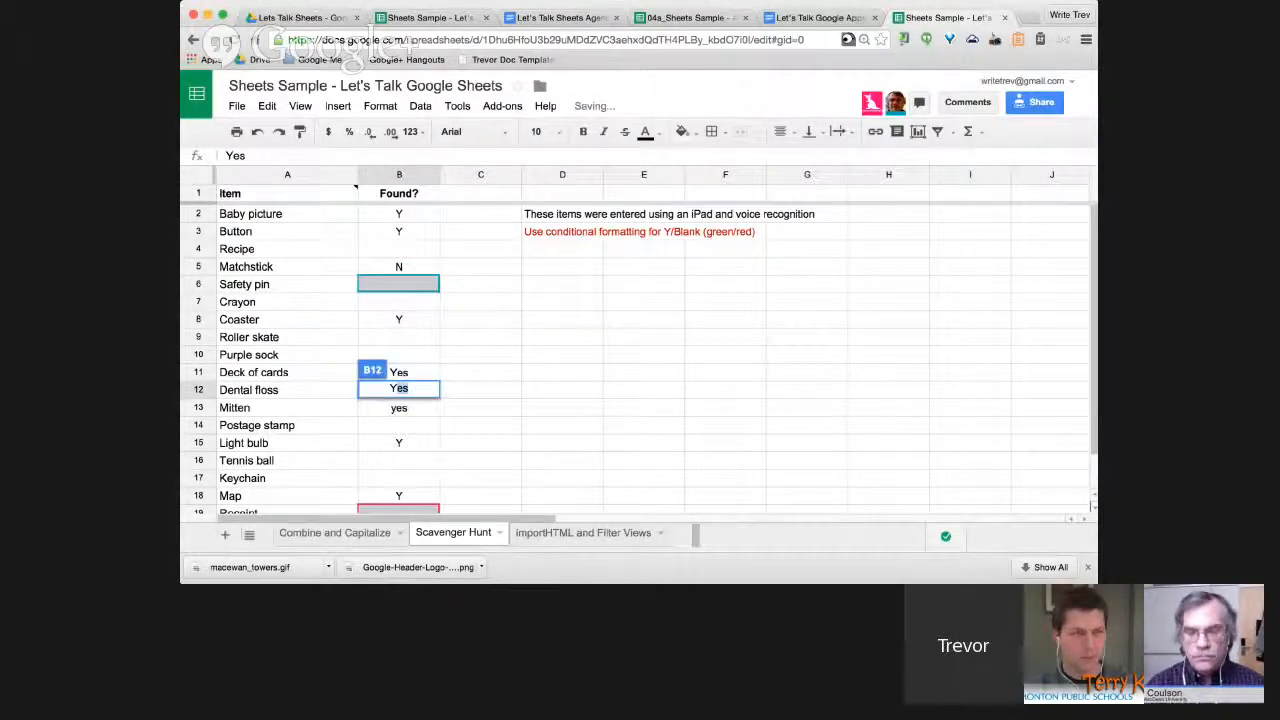
left_click(398, 249)
type("N")
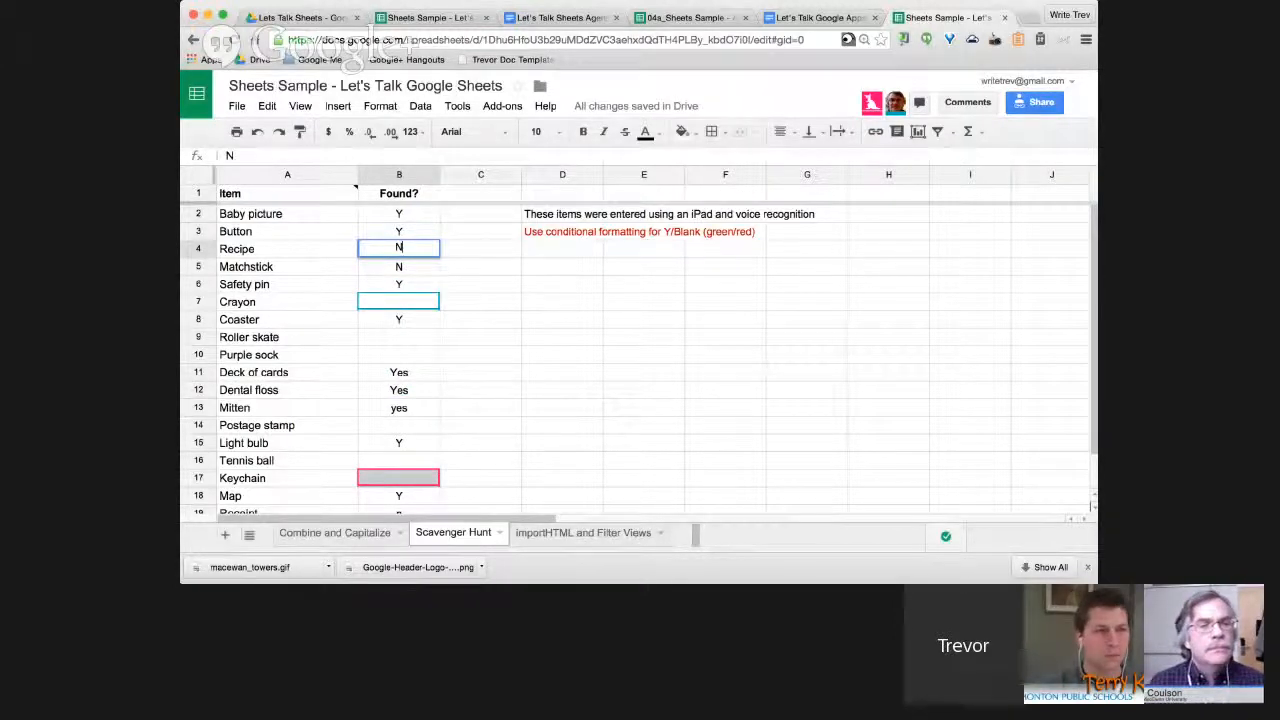
left_click(398, 337)
type("N")
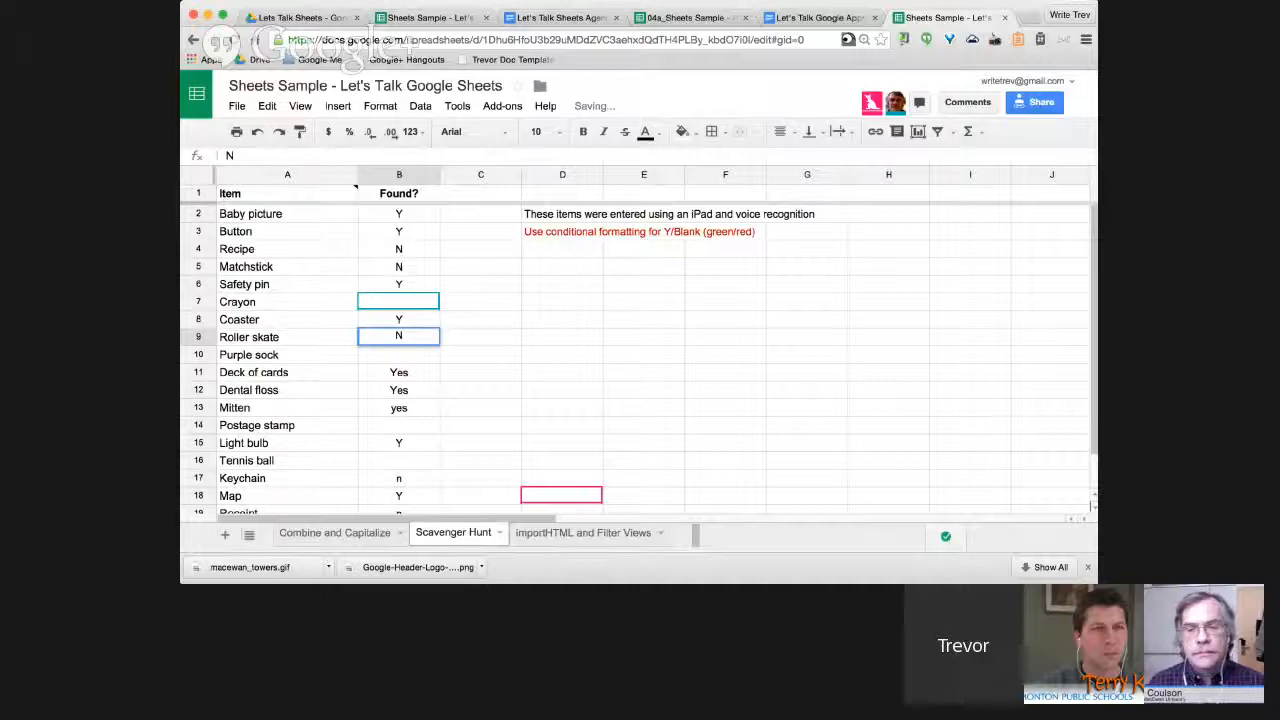
left_click(404, 461)
type("Y")
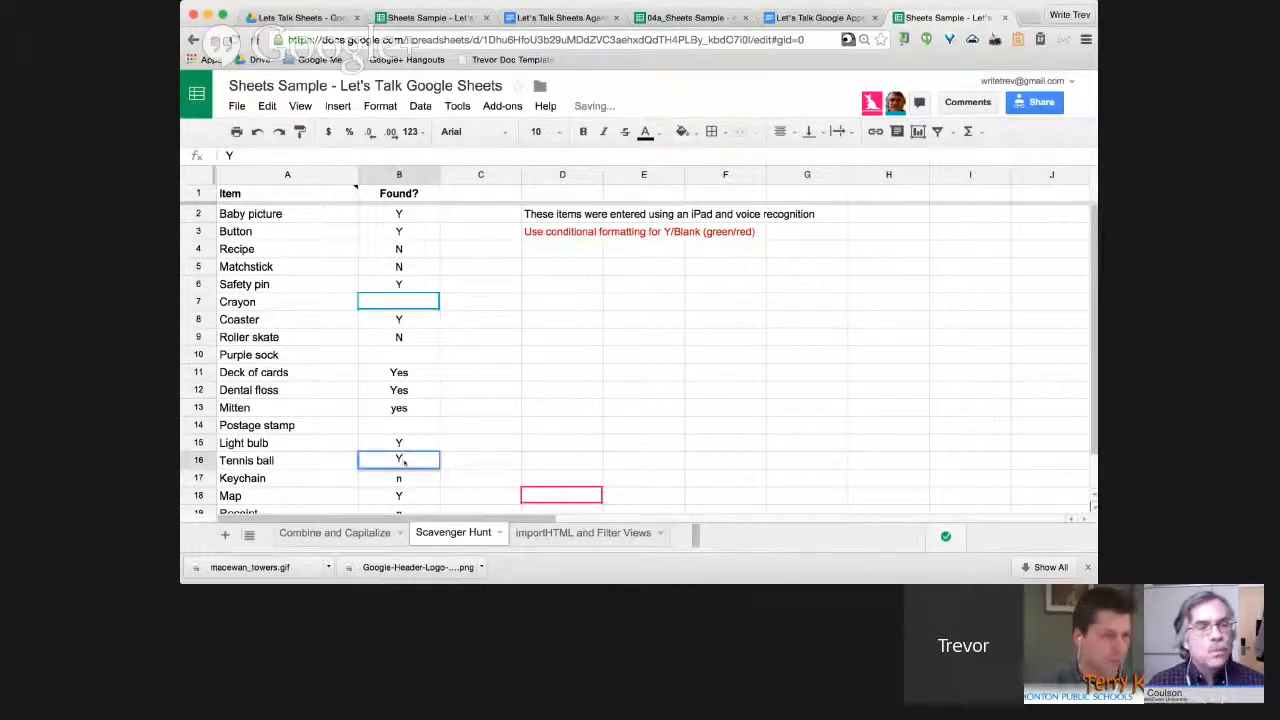
left_click(398, 355)
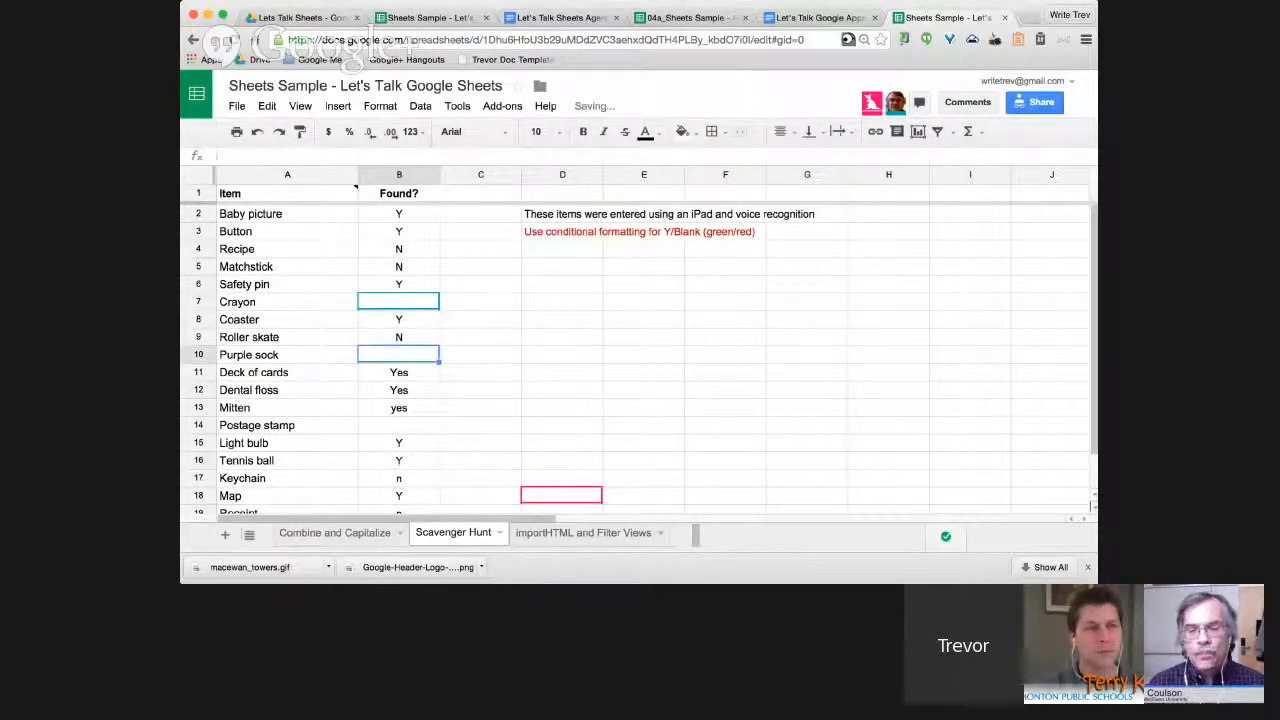
type("N")
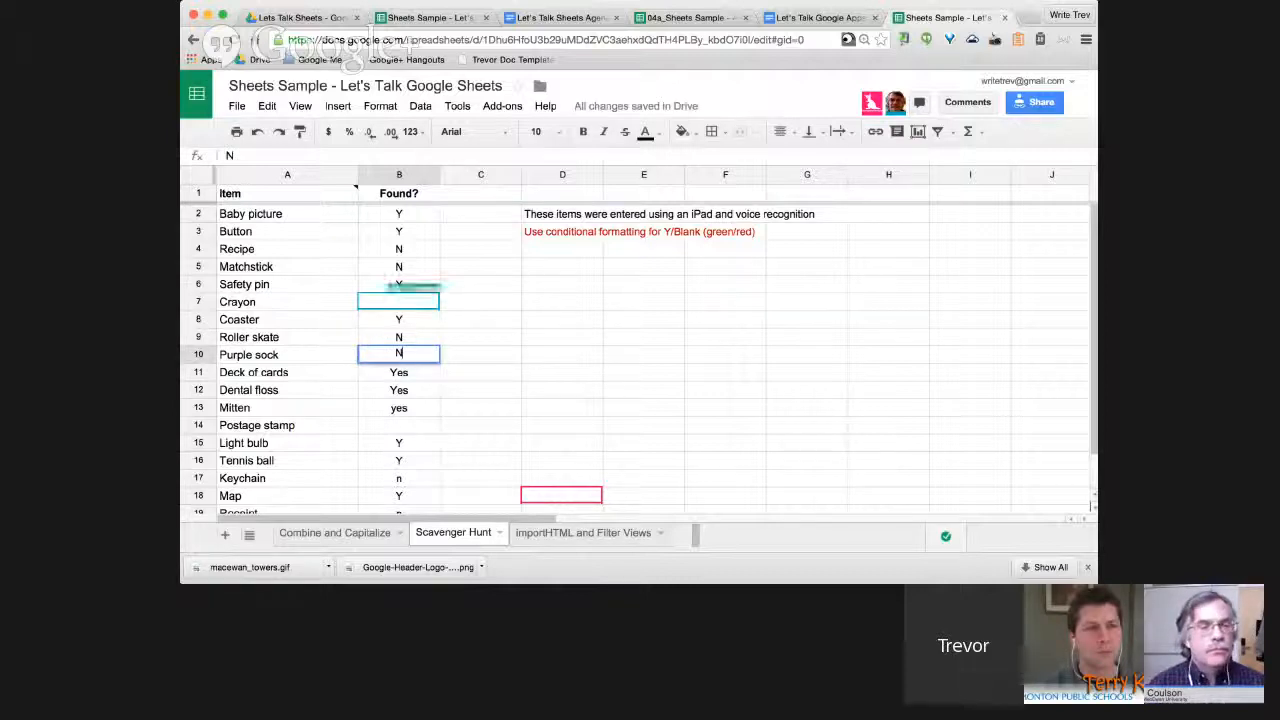
Set Crayon (B7) to N and Deck of cards, Dental floss, Mitten (B11–B13) to Y.
left_click(398, 302)
type("N")
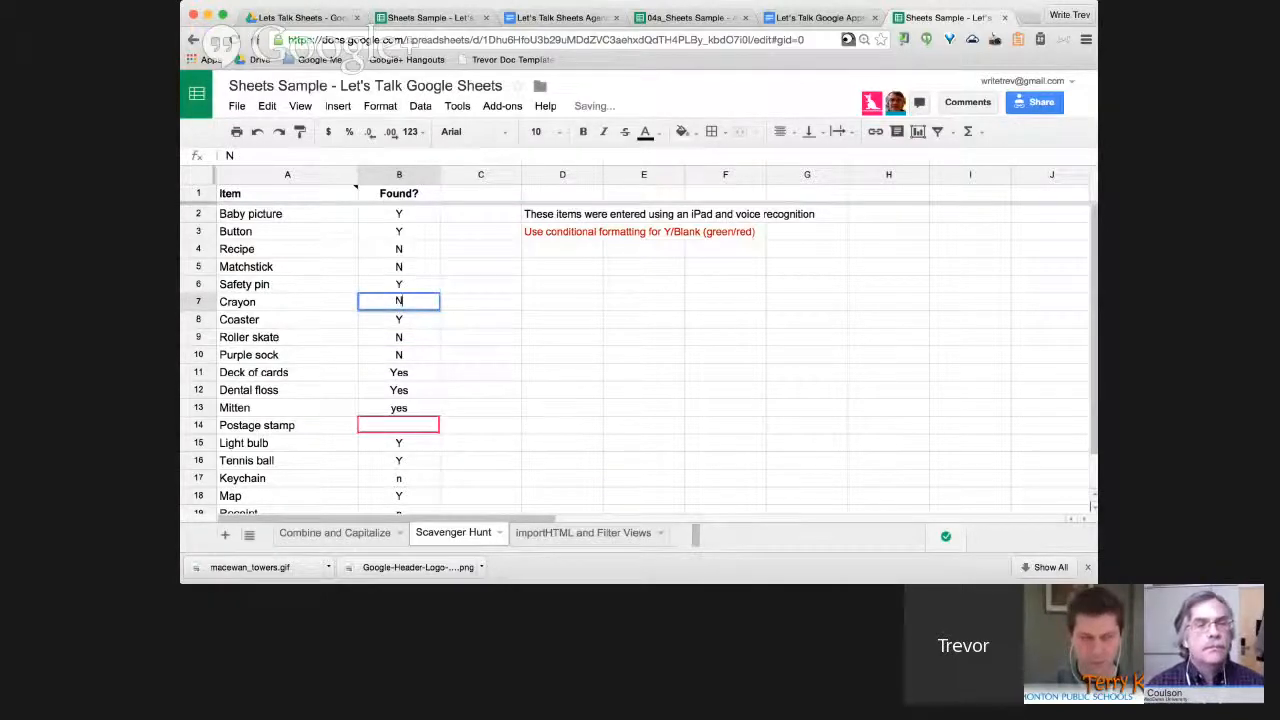
left_click(398, 372)
type("Y")
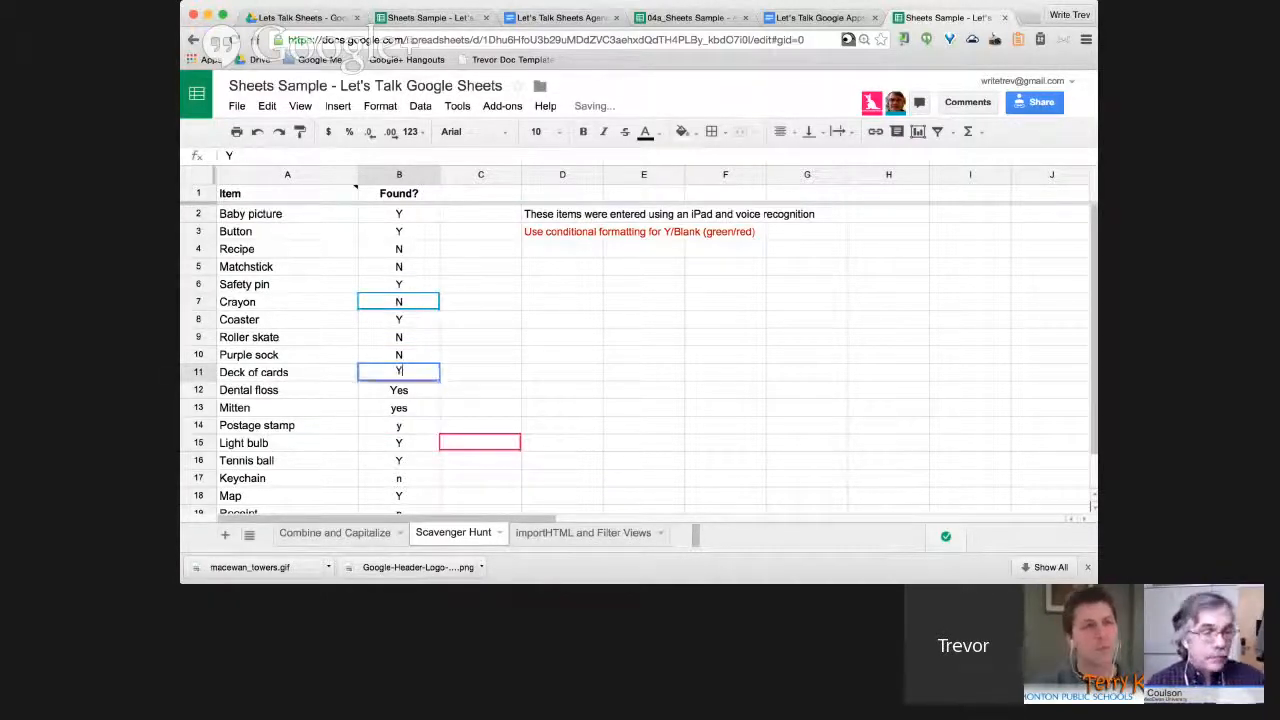
key("Return")
type("Y")
key("Return")
type("Y")
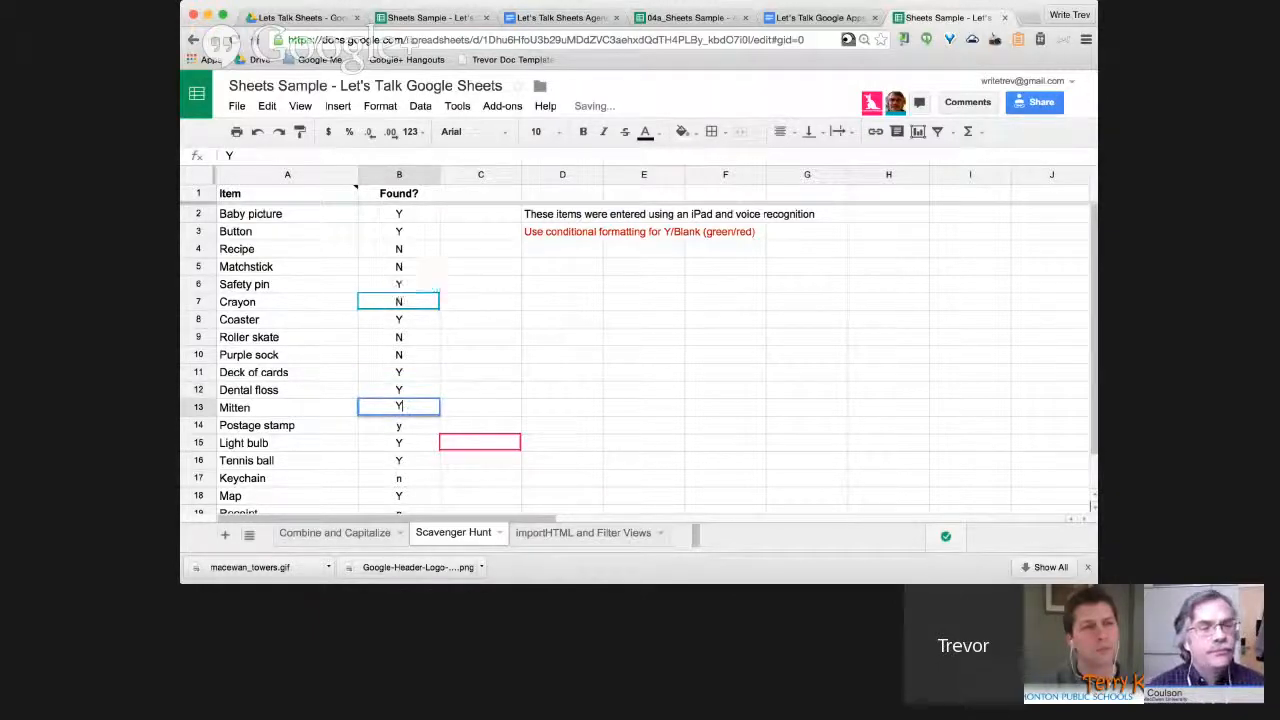
left_click(480, 319)
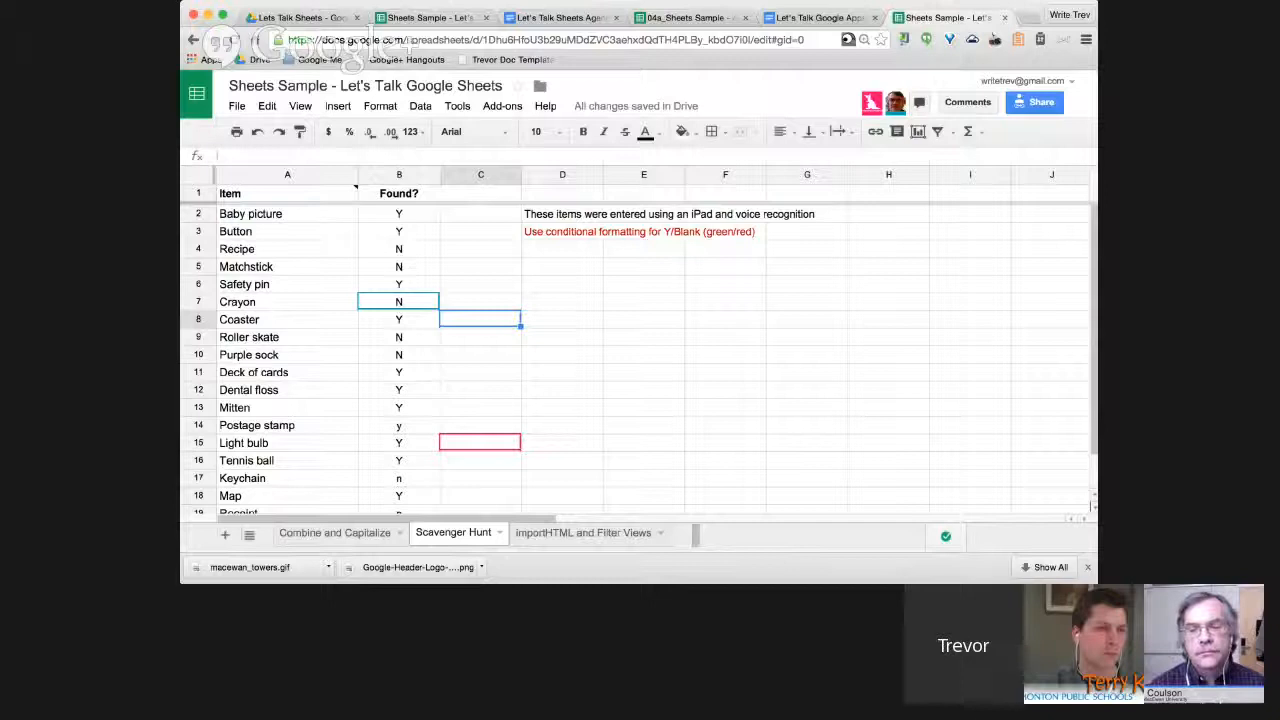
Add a conditional formatting rule on column B: text contains N gets a pale pink background.
left_click(399, 174)
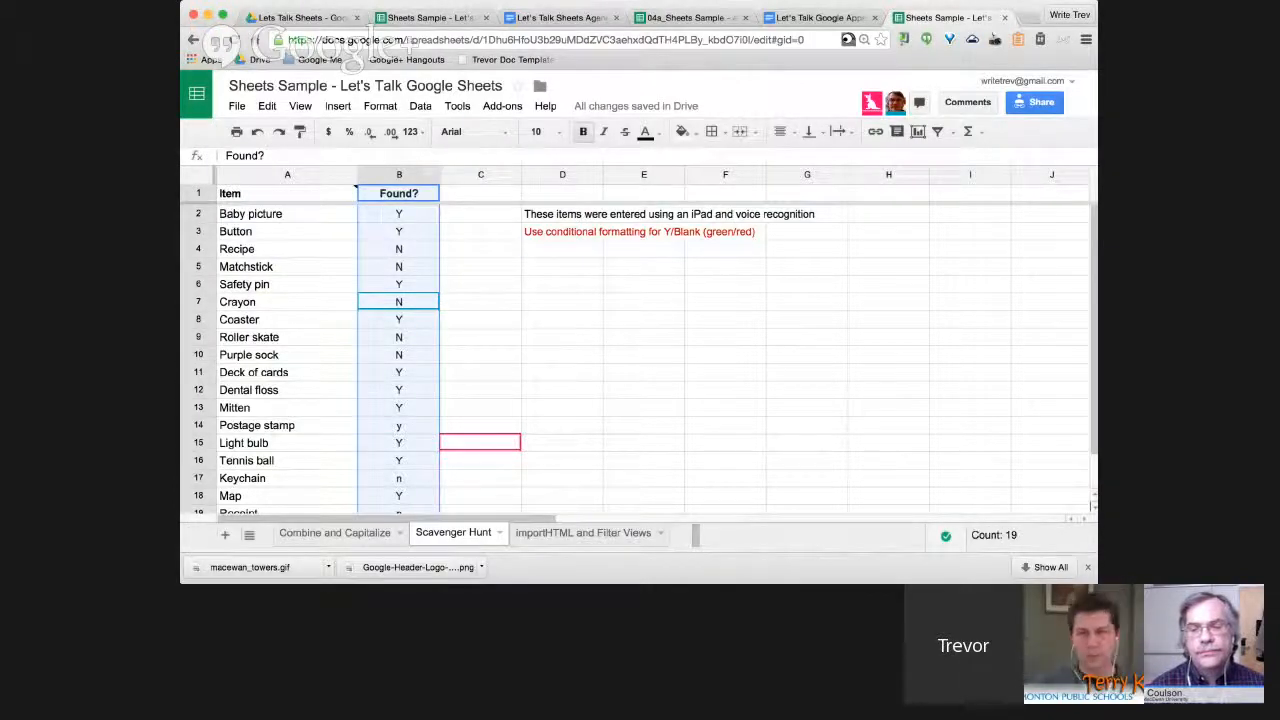
left_click(380, 106)
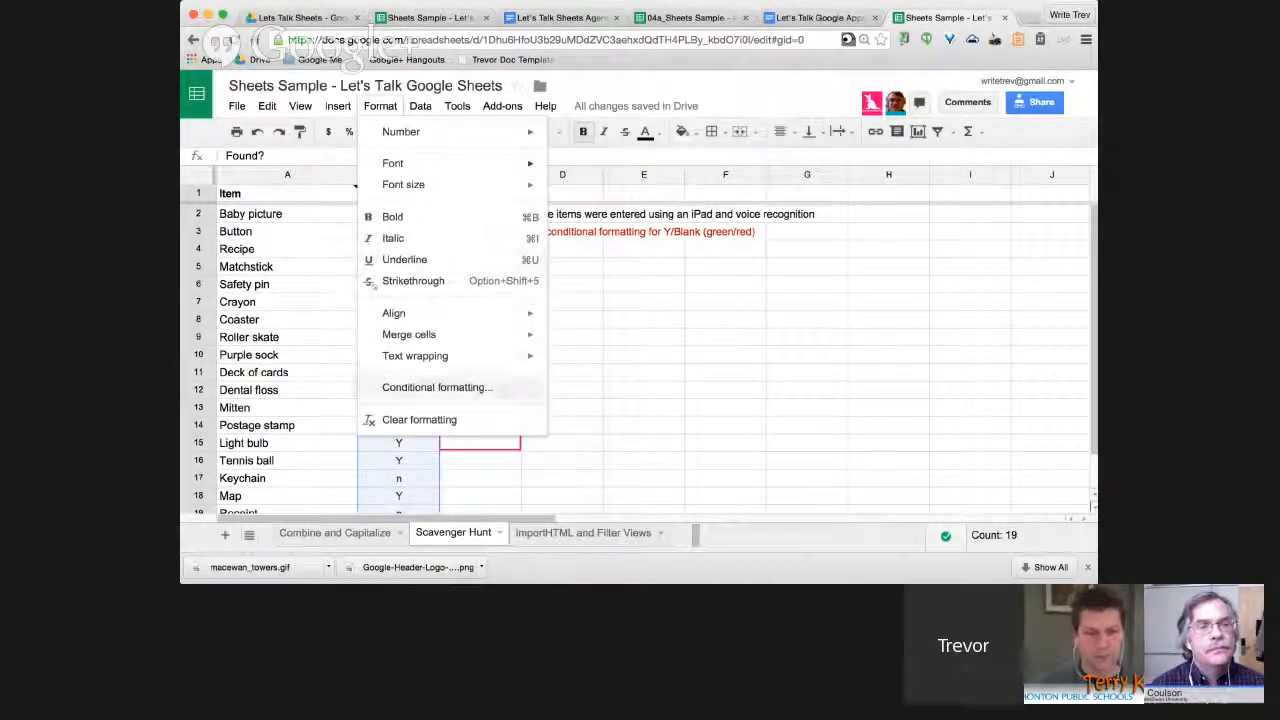
left_click(437, 387)
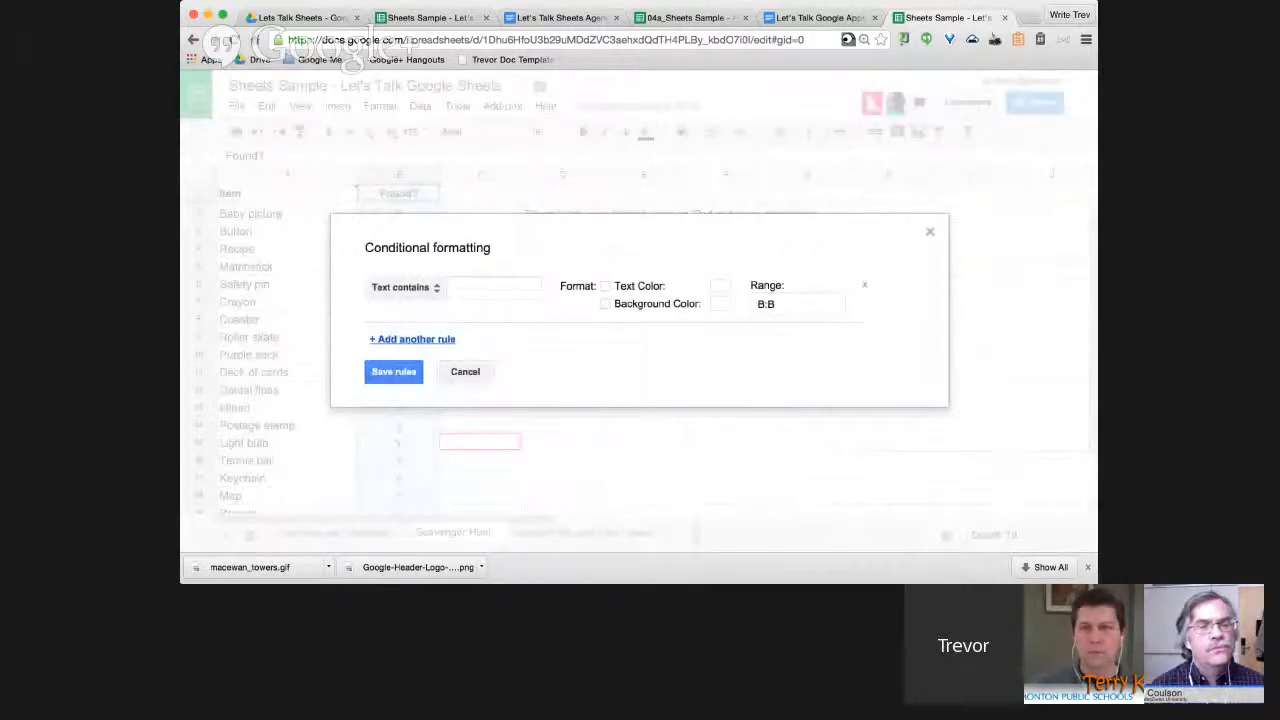
left_click(493, 288)
type("N")
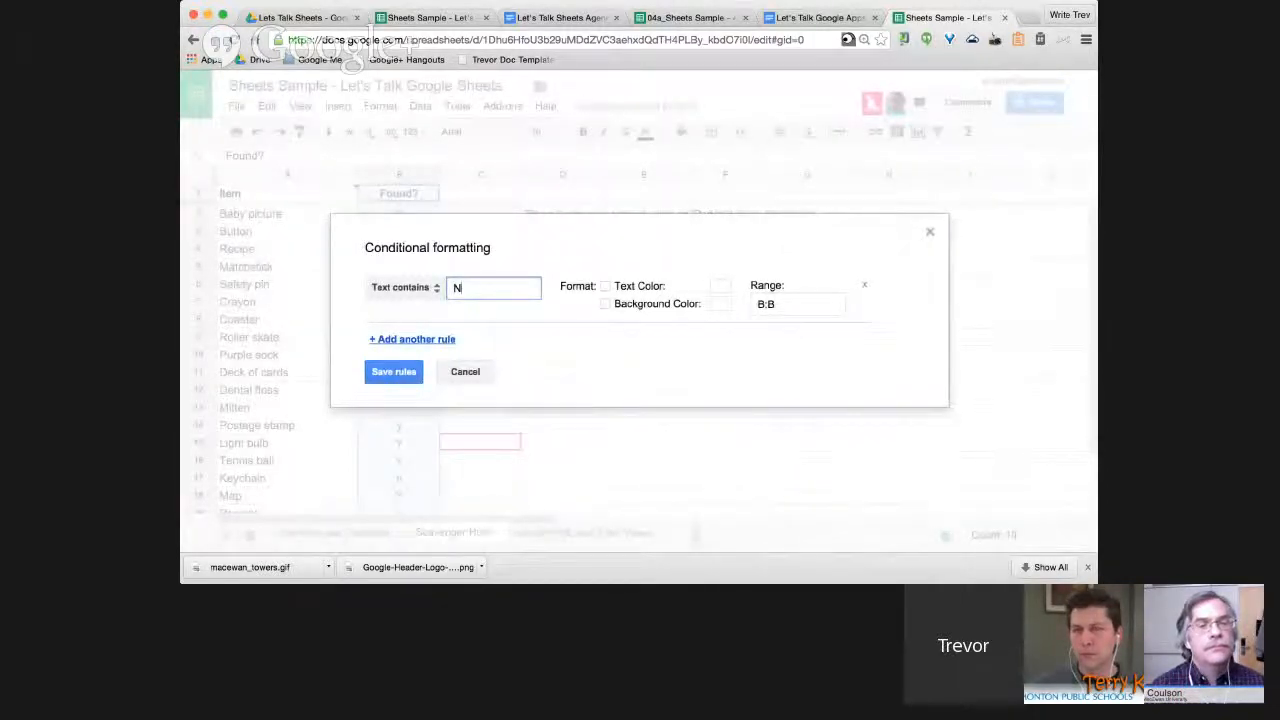
left_click(720, 303)
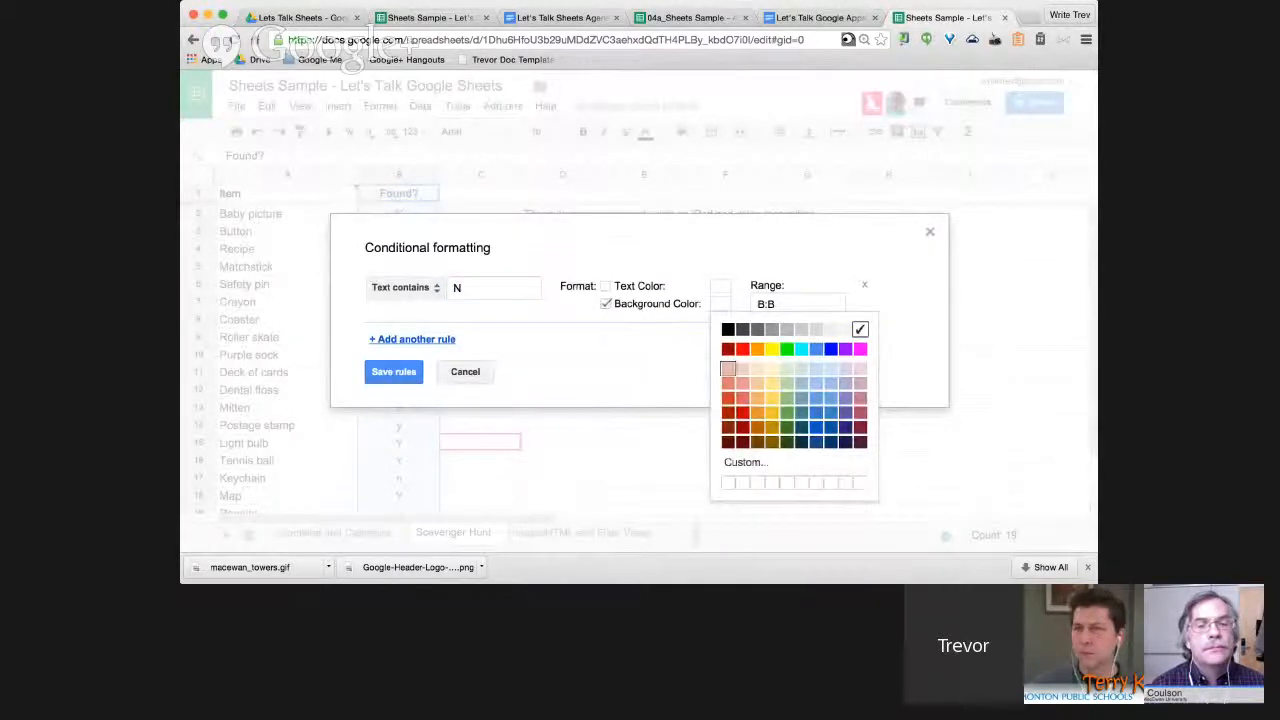
left_click(742, 369)
left_click(394, 372)
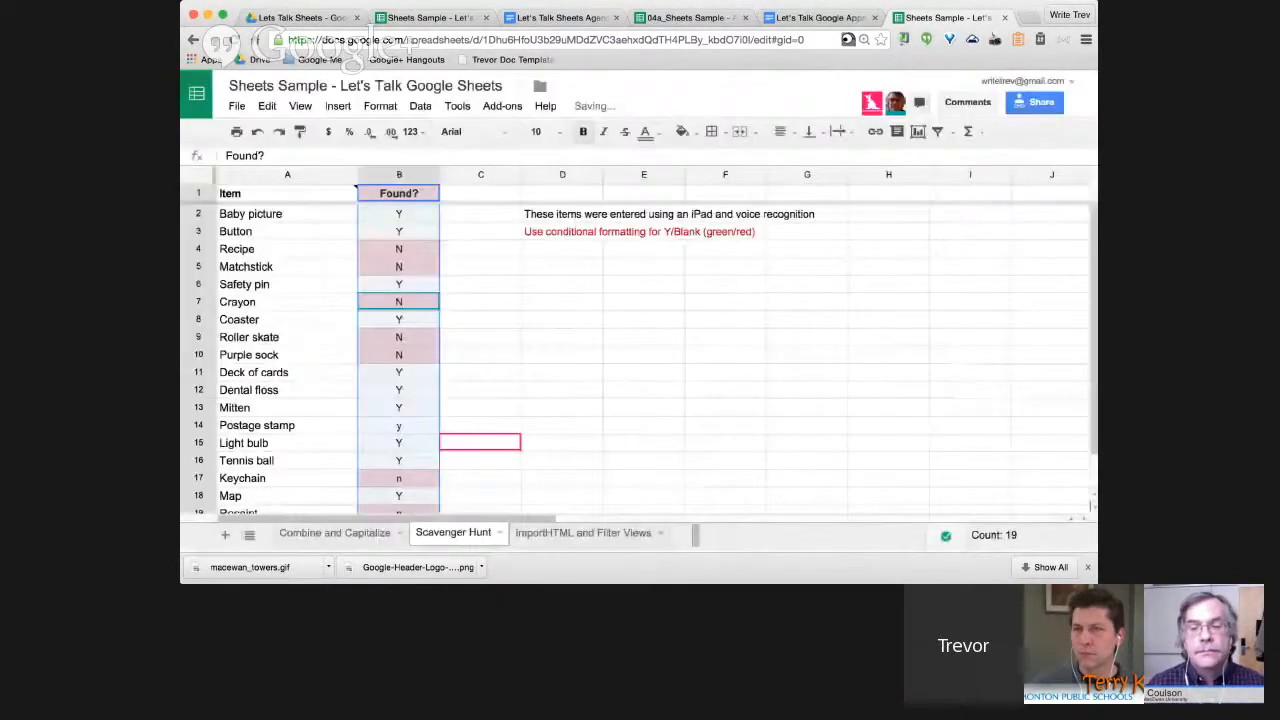
Deselect the column, select B1, and move to the importHTML and Filter Views sheet.
left_click(562, 390)
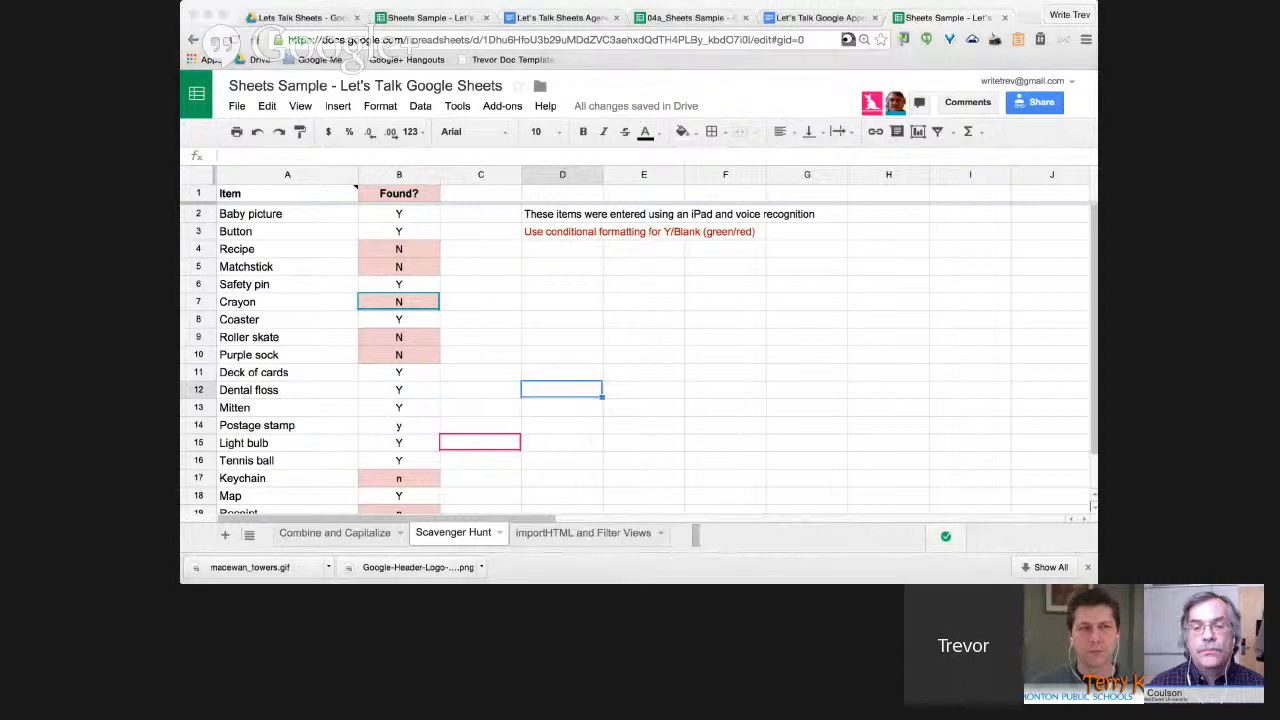
left_click(357, 188)
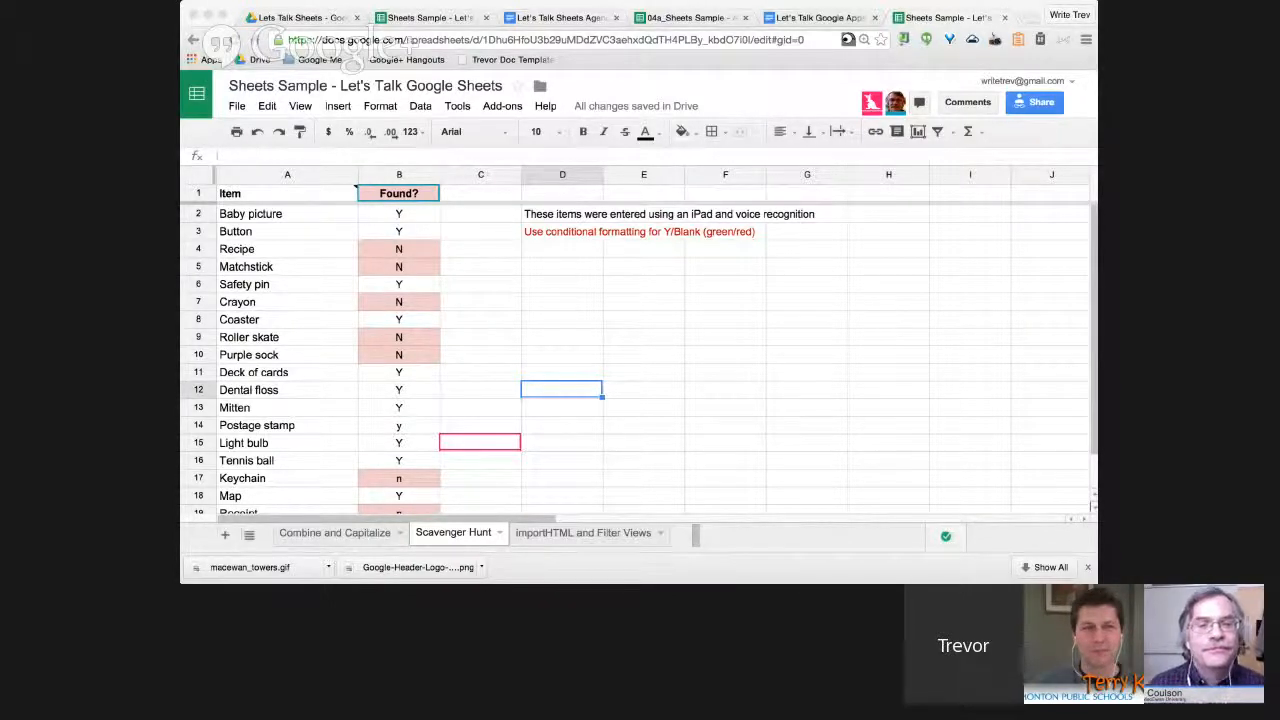
key("super+Tab")
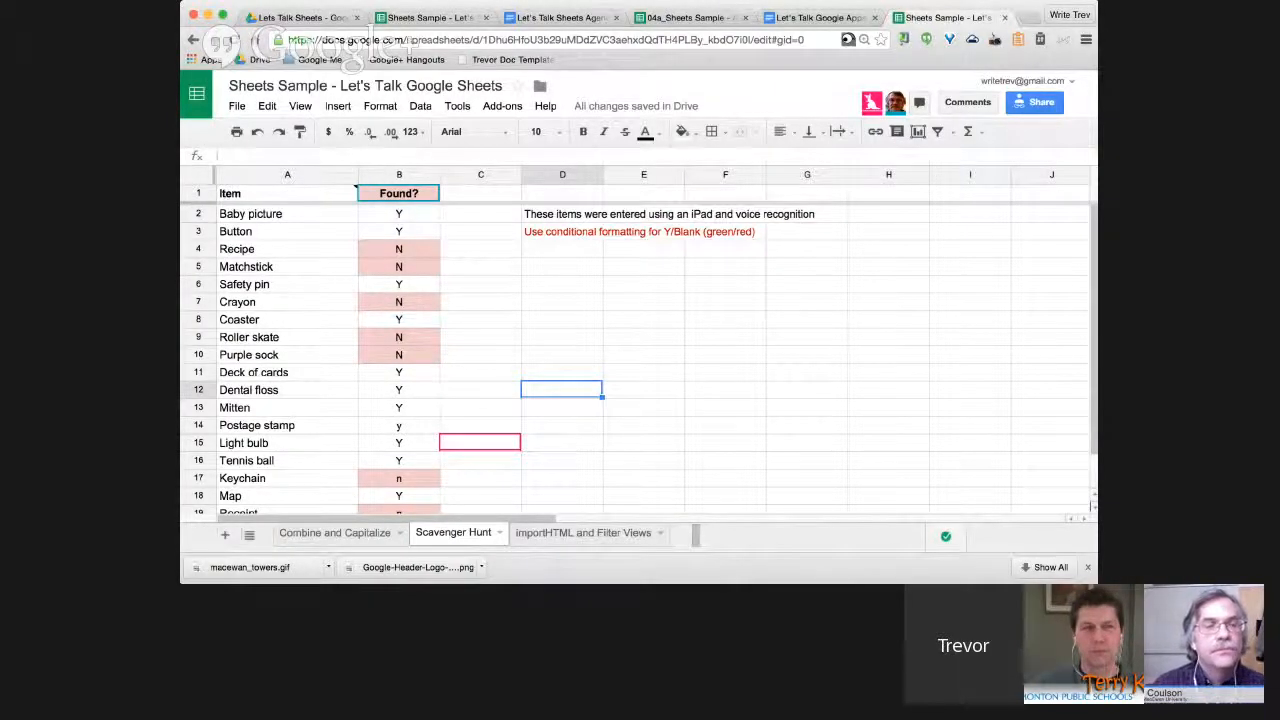
left_click(583, 533)
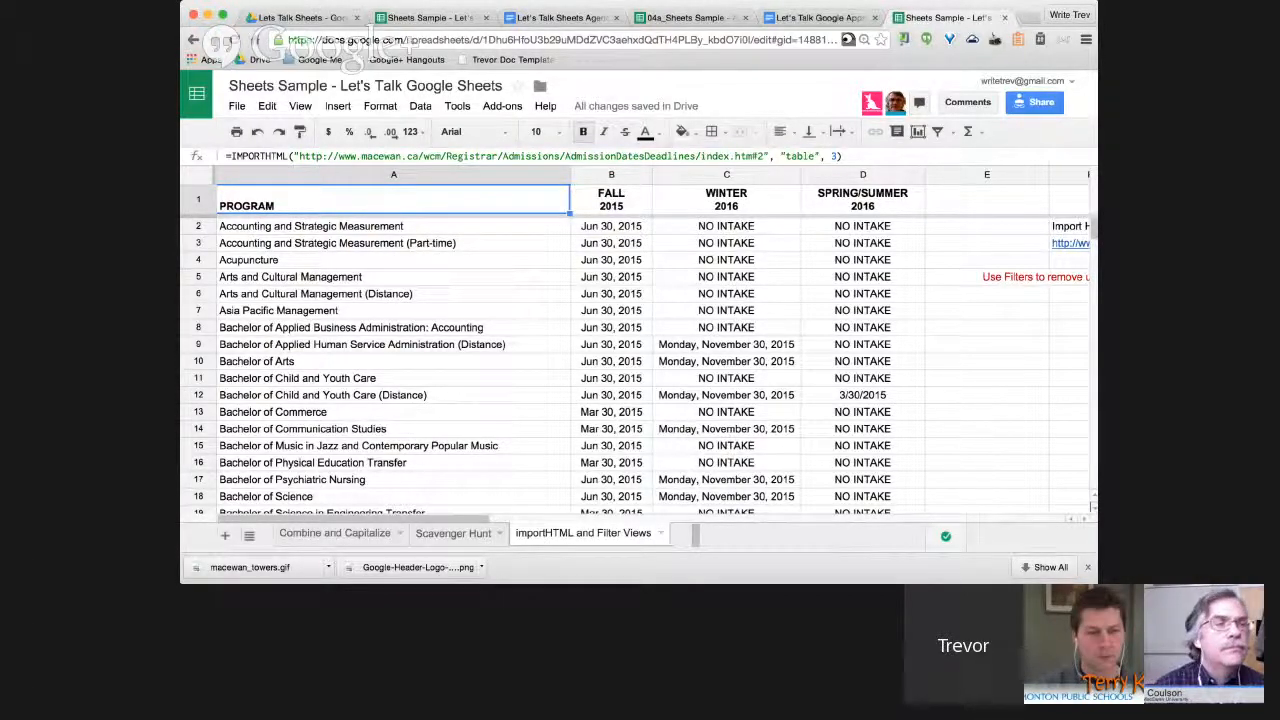
scroll(640, 360, "down", 5)
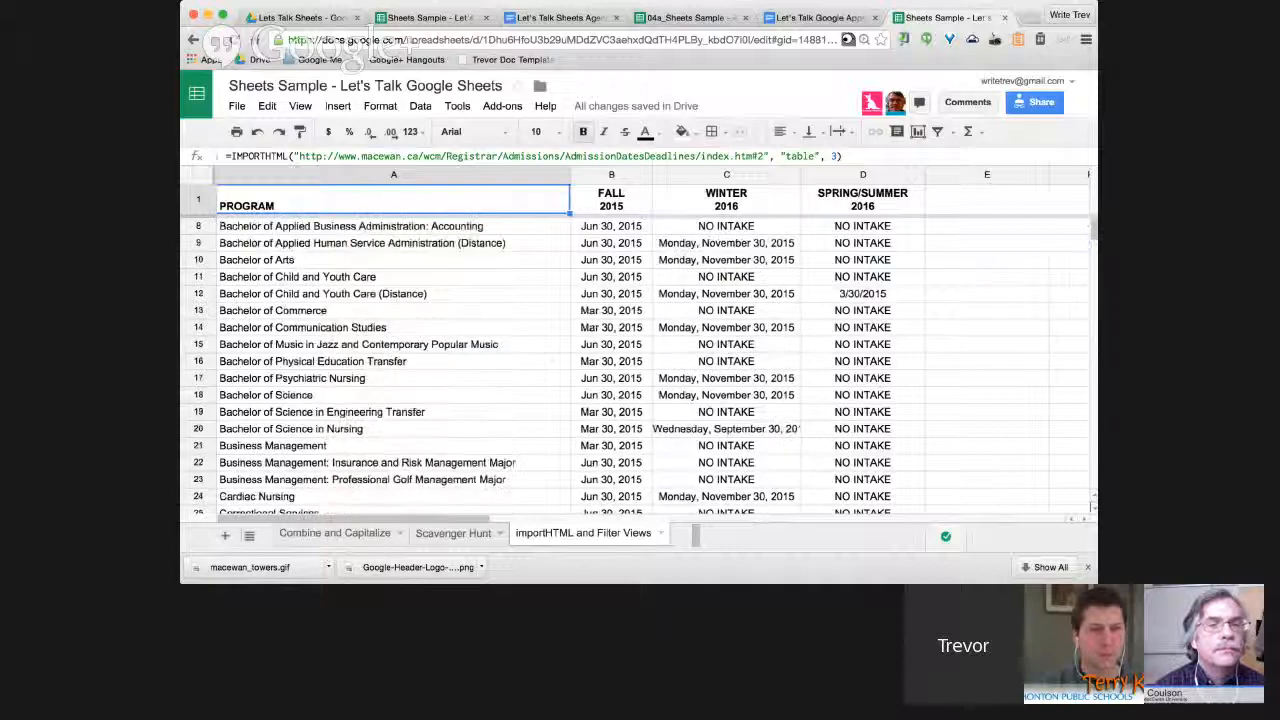
scroll(640, 360, "up", 5)
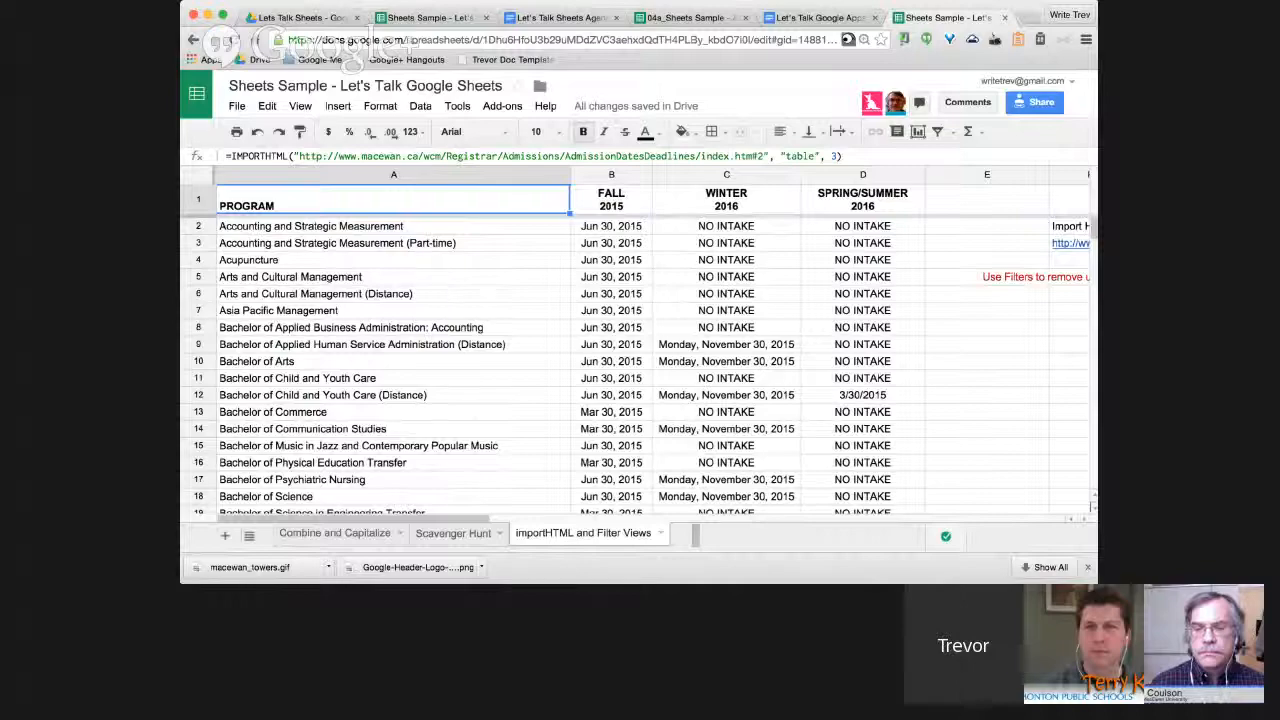
scroll(640, 360, "down", 5)
scroll(640, 360, "down", 12)
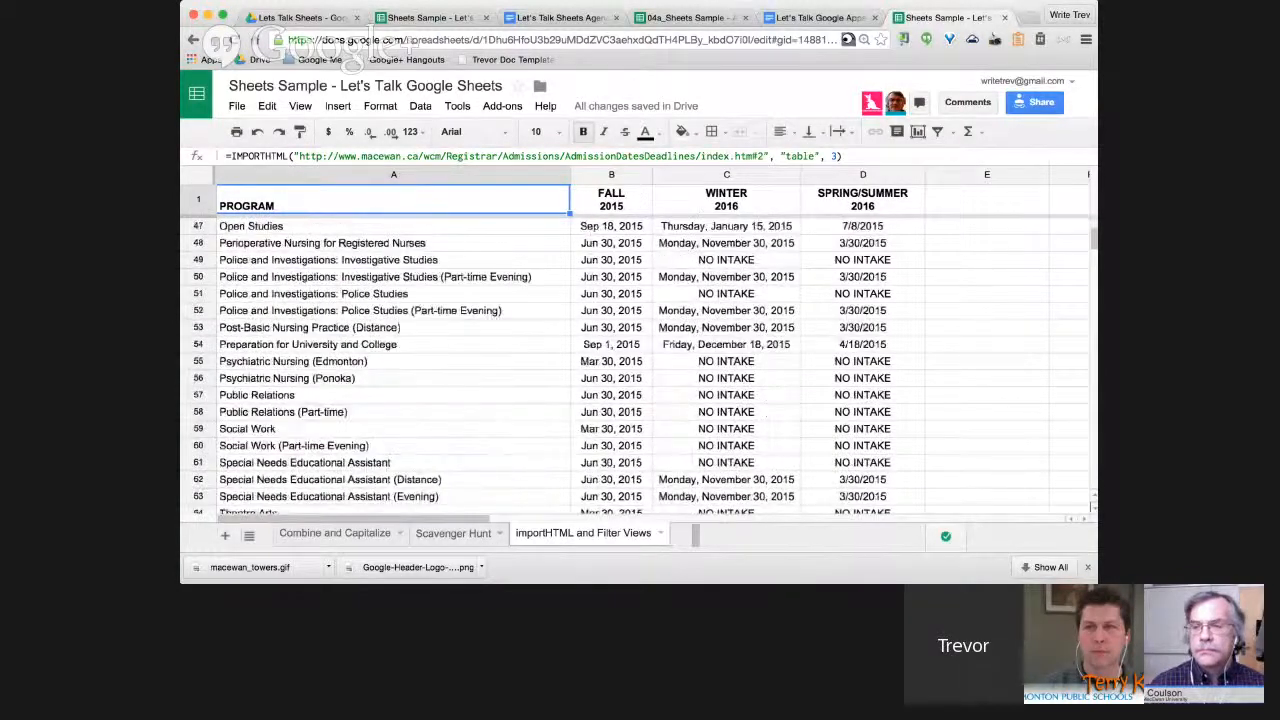
scroll(640, 360, "up", 4)
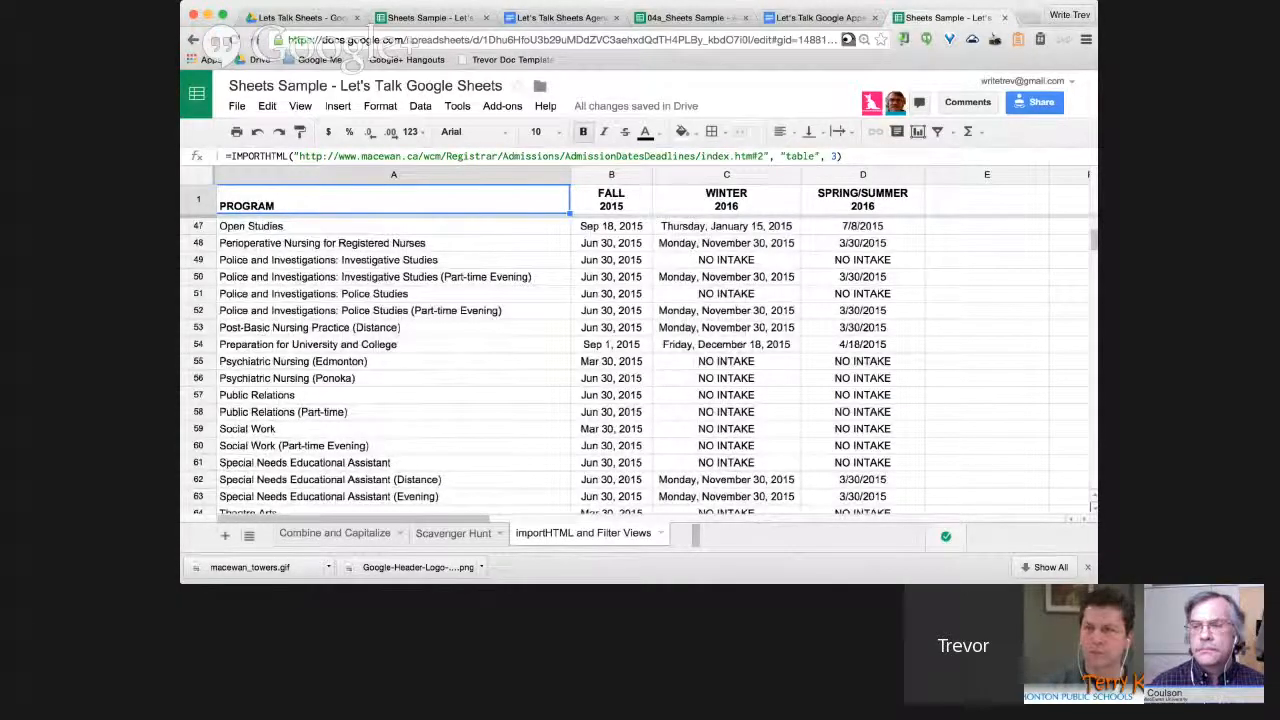
scroll(650, 370, "up", 15)
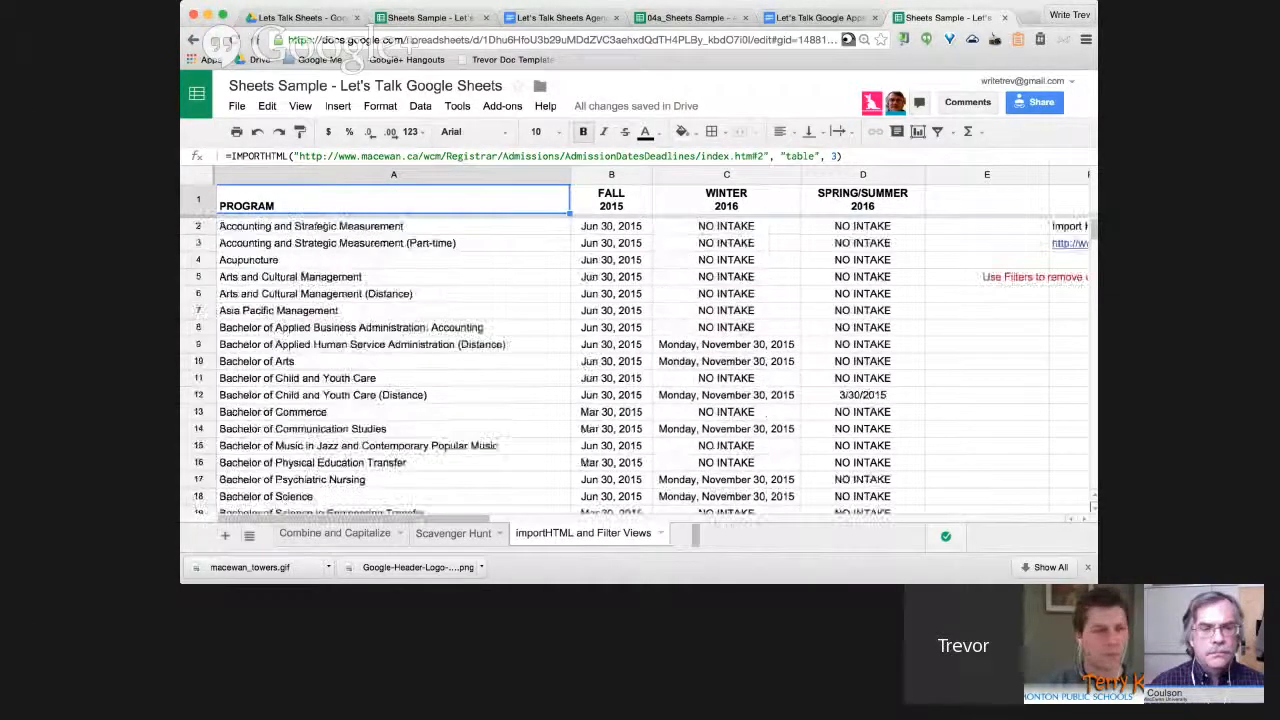
Filter the WINTER 2016 column to exclude NO INTAKE and blank rows.
left_click(727, 175)
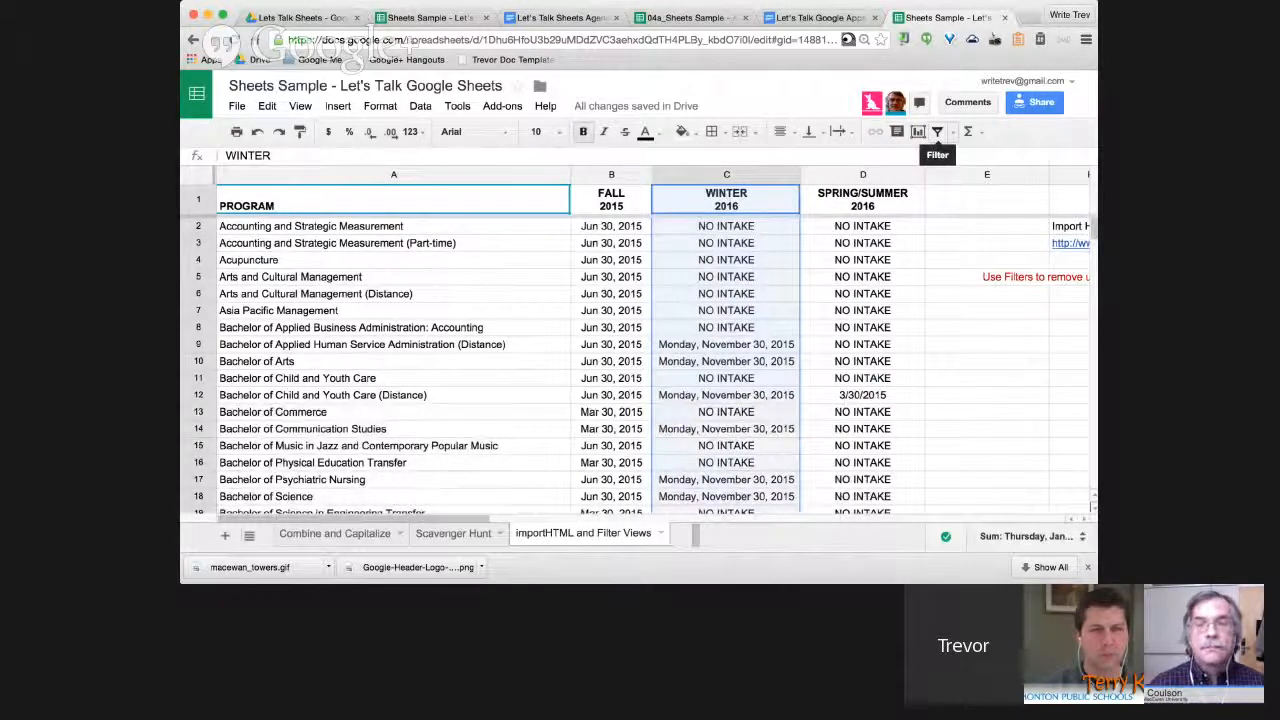
left_click(937, 131)
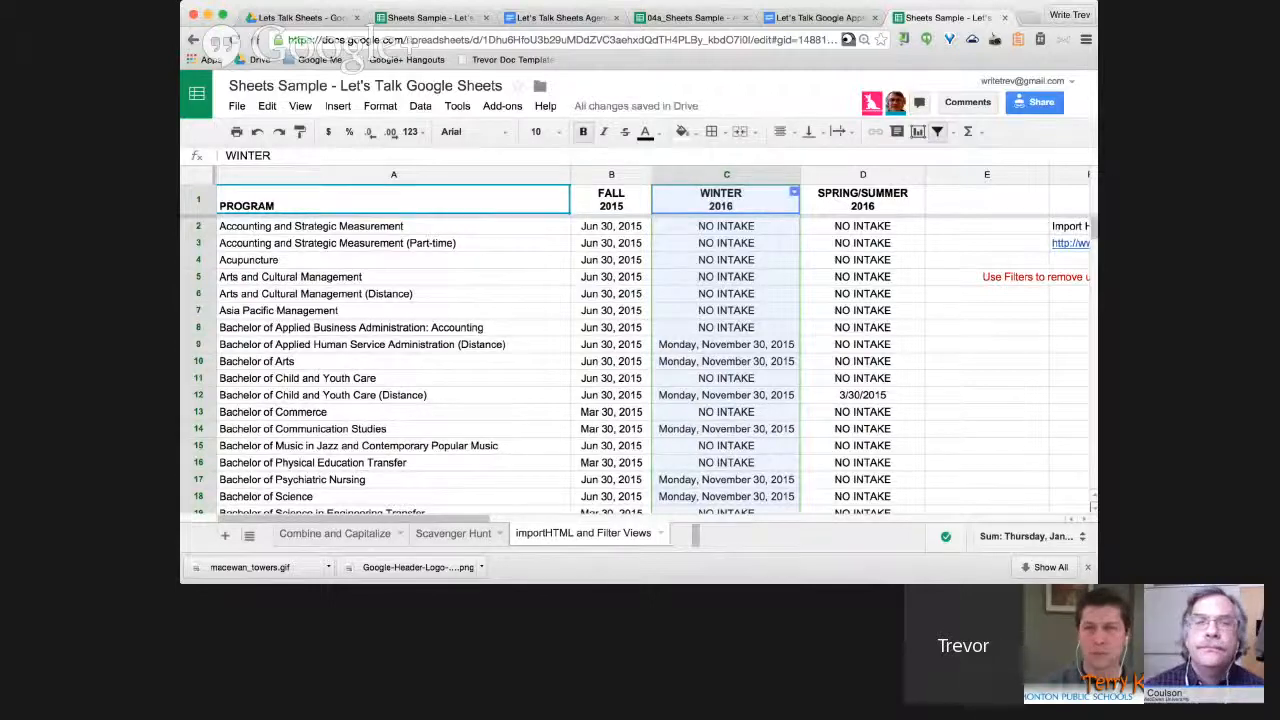
left_click(793, 191)
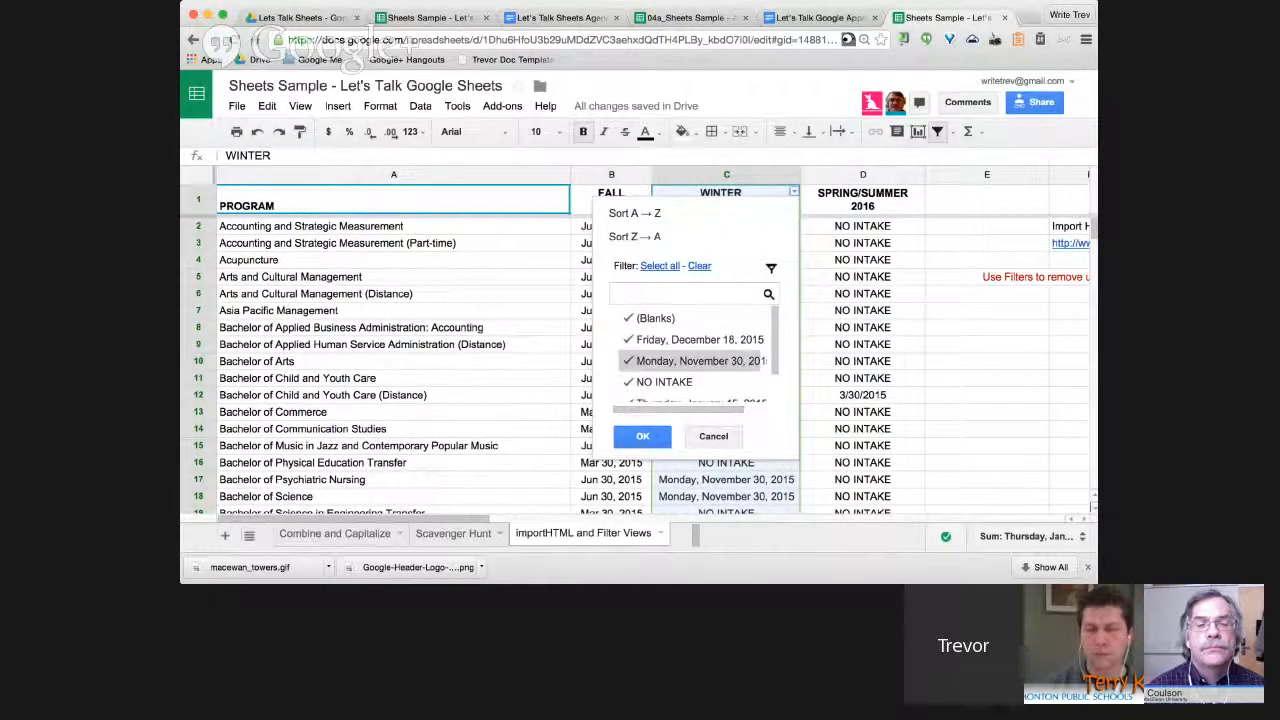
left_click(664, 382)
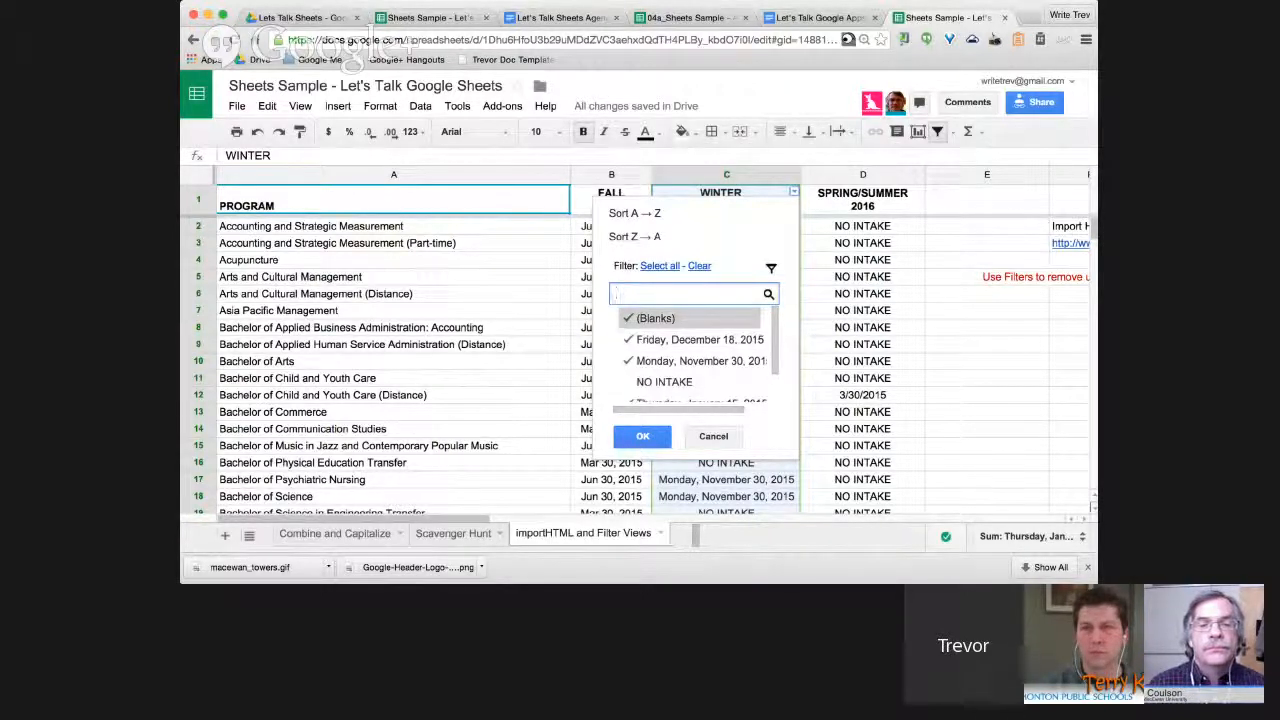
left_click(655, 318)
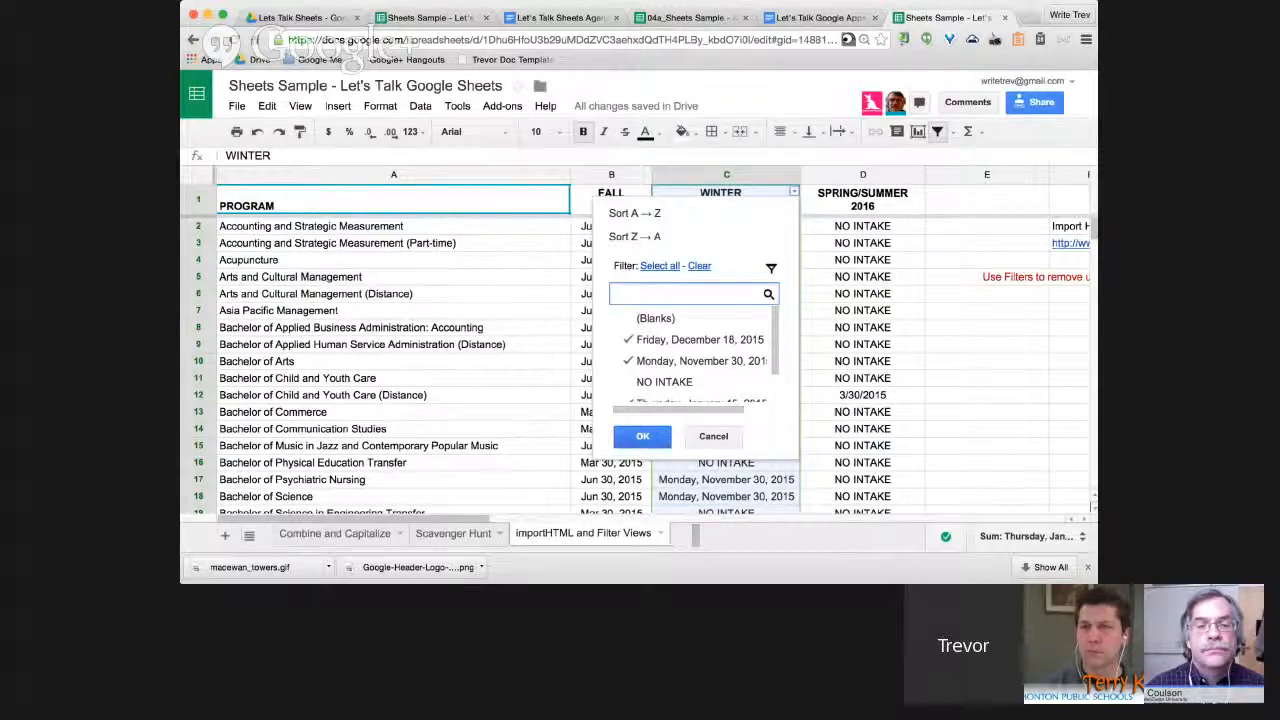
left_click(642, 436)
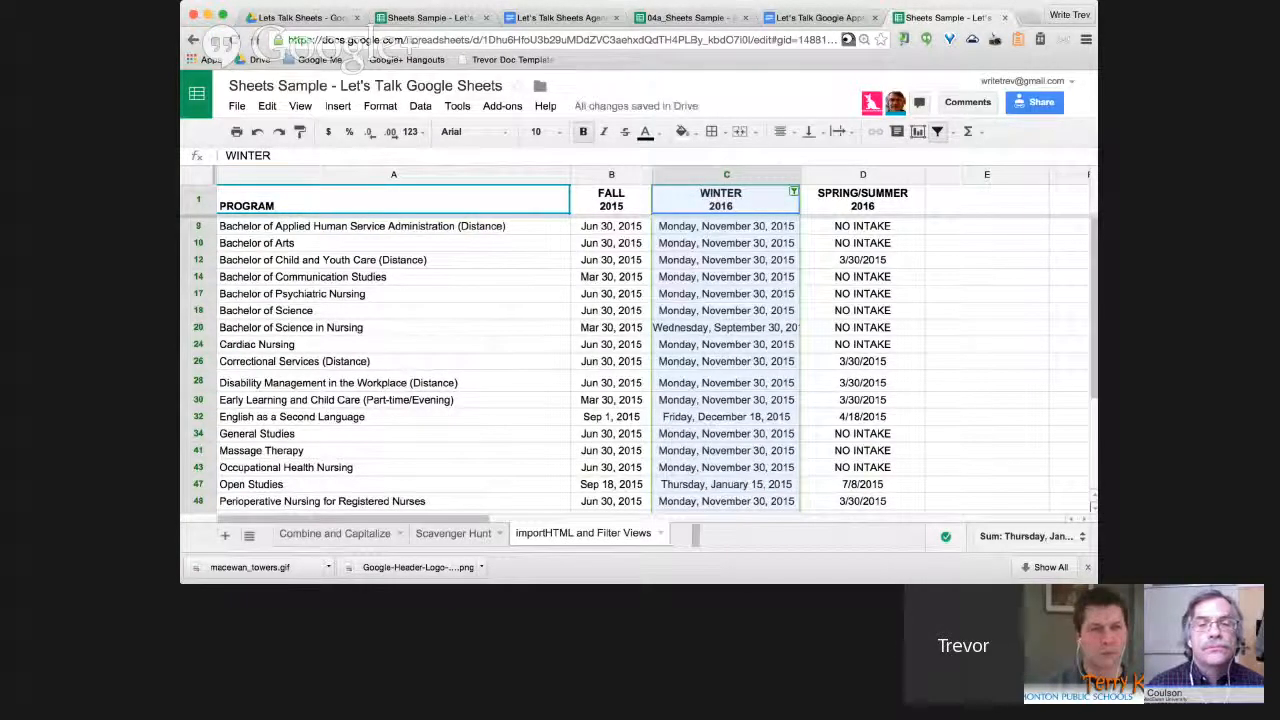
Turn off the filter so all admissions rows, including NO INTAKE, show again.
scroll(640, 360, "down", 2)
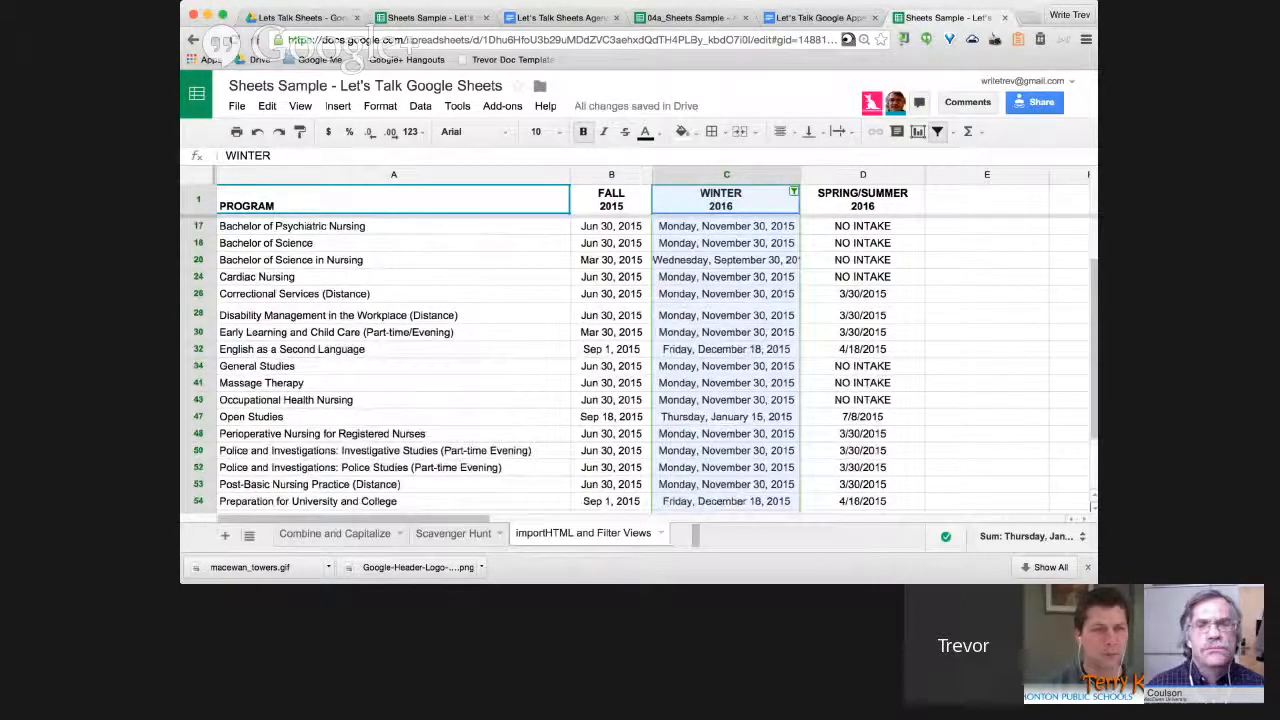
scroll(640, 360, "up", 2)
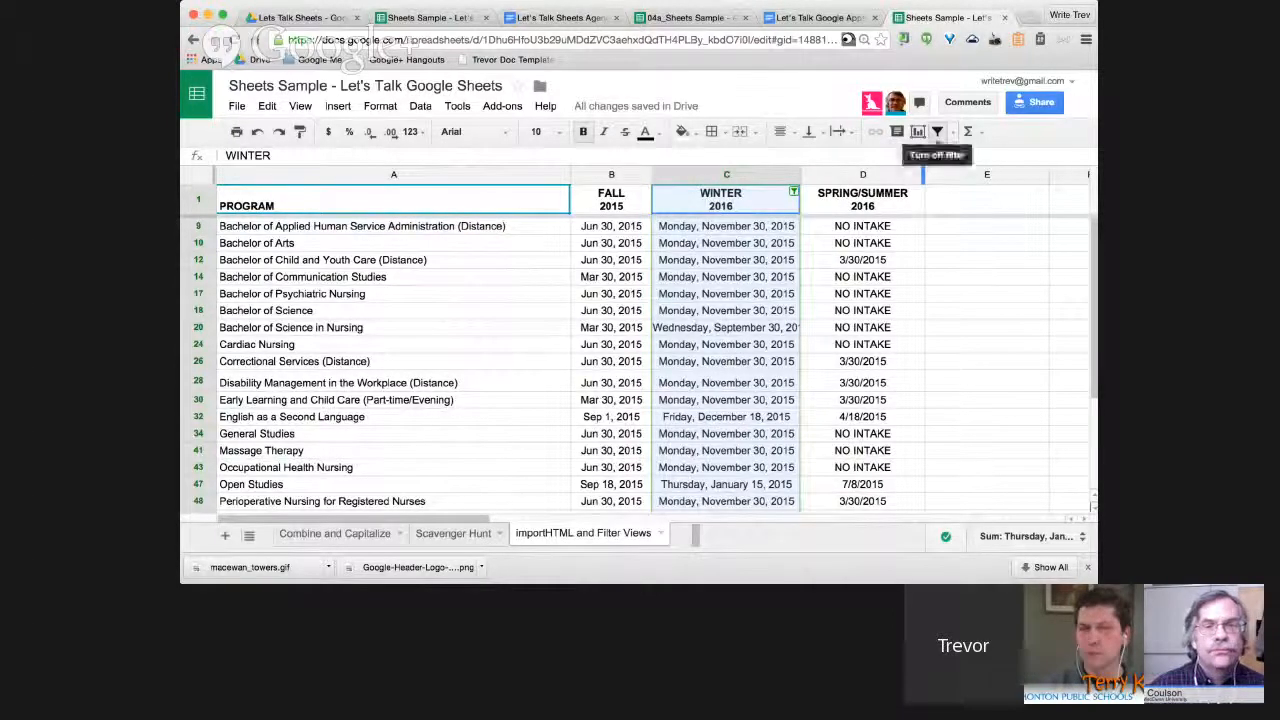
left_click(937, 131)
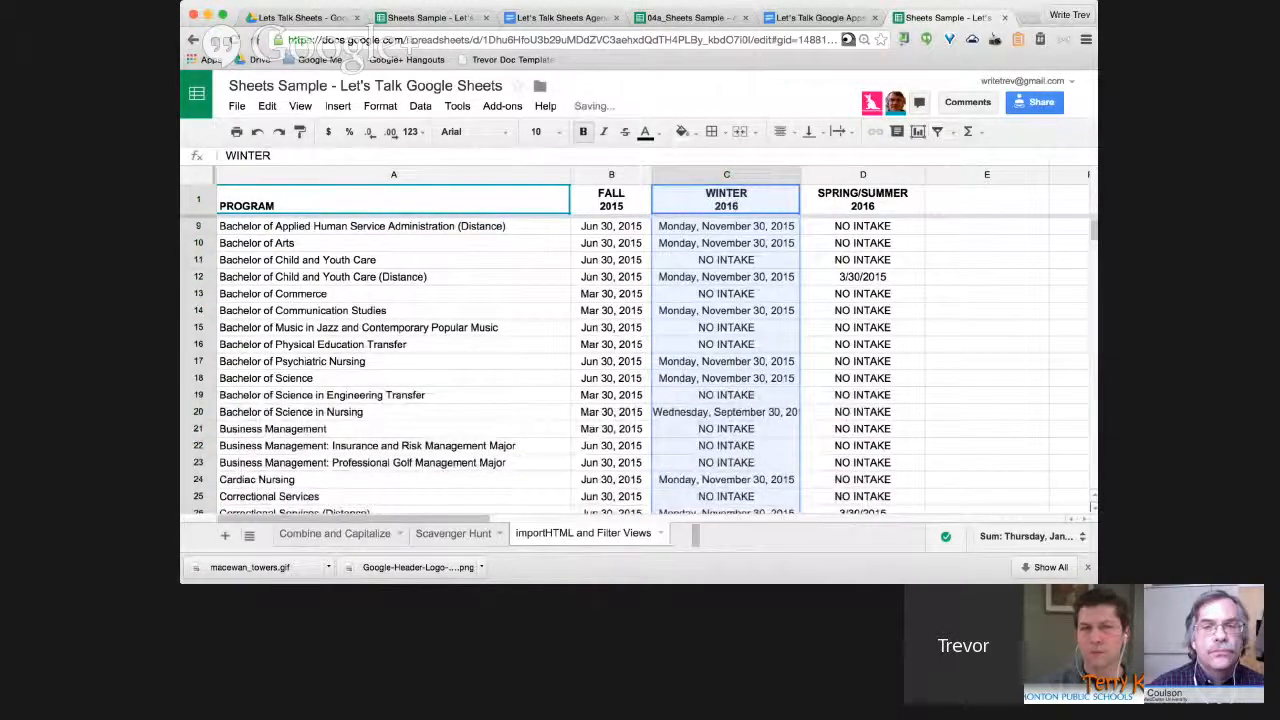
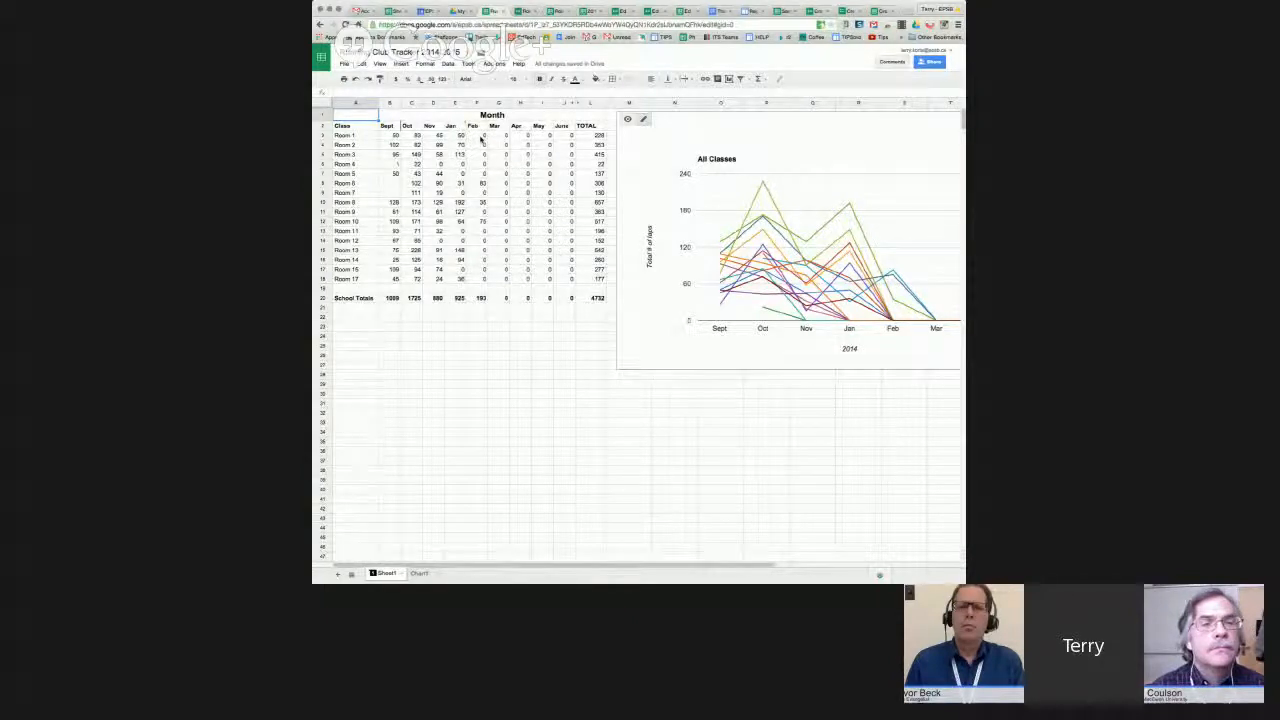
Drag the All Classes line chart off the monthly lap figures to beneath the room table.
left_click(479, 144)
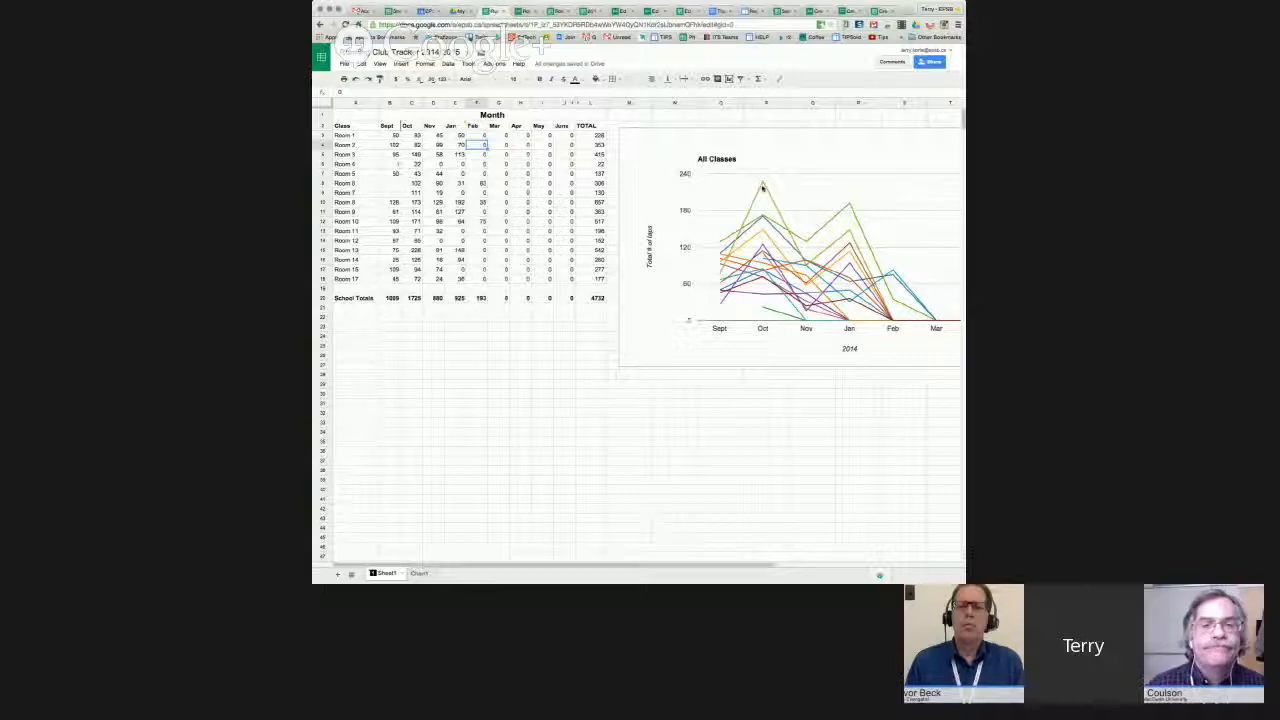
left_click(740, 137)
left_click_drag(763, 120, 528, 147)
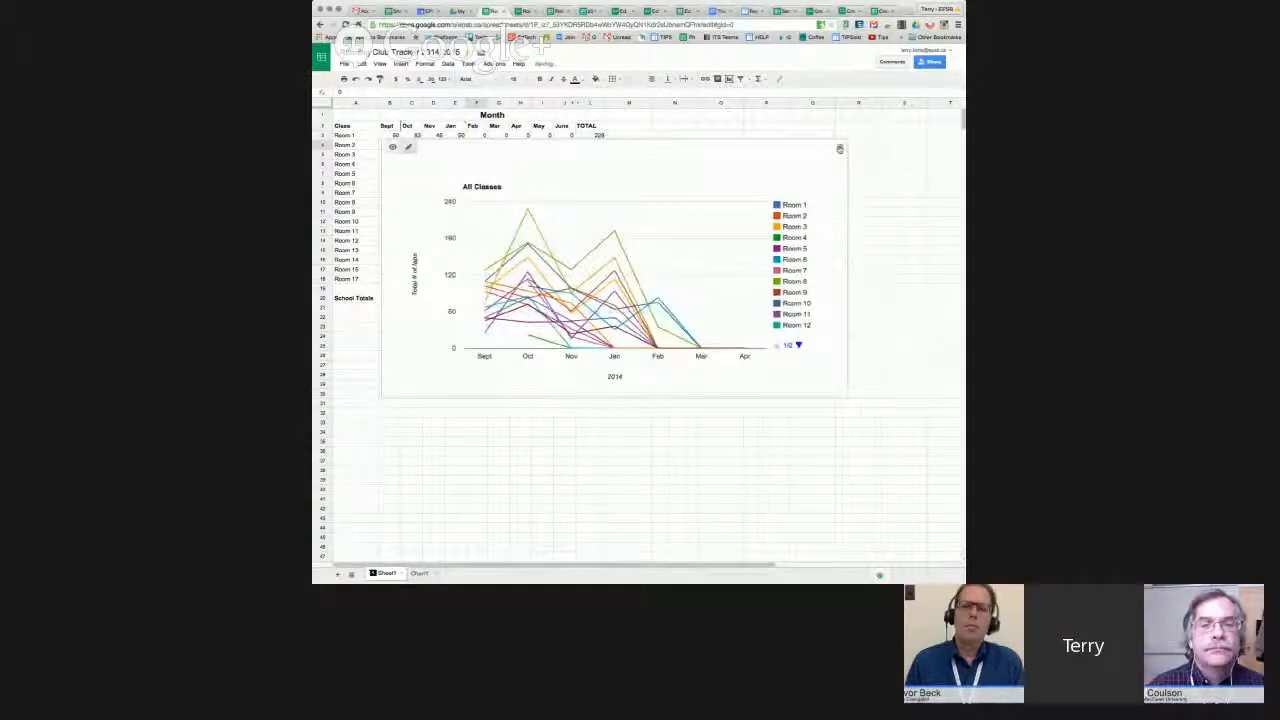
left_click(840, 149)
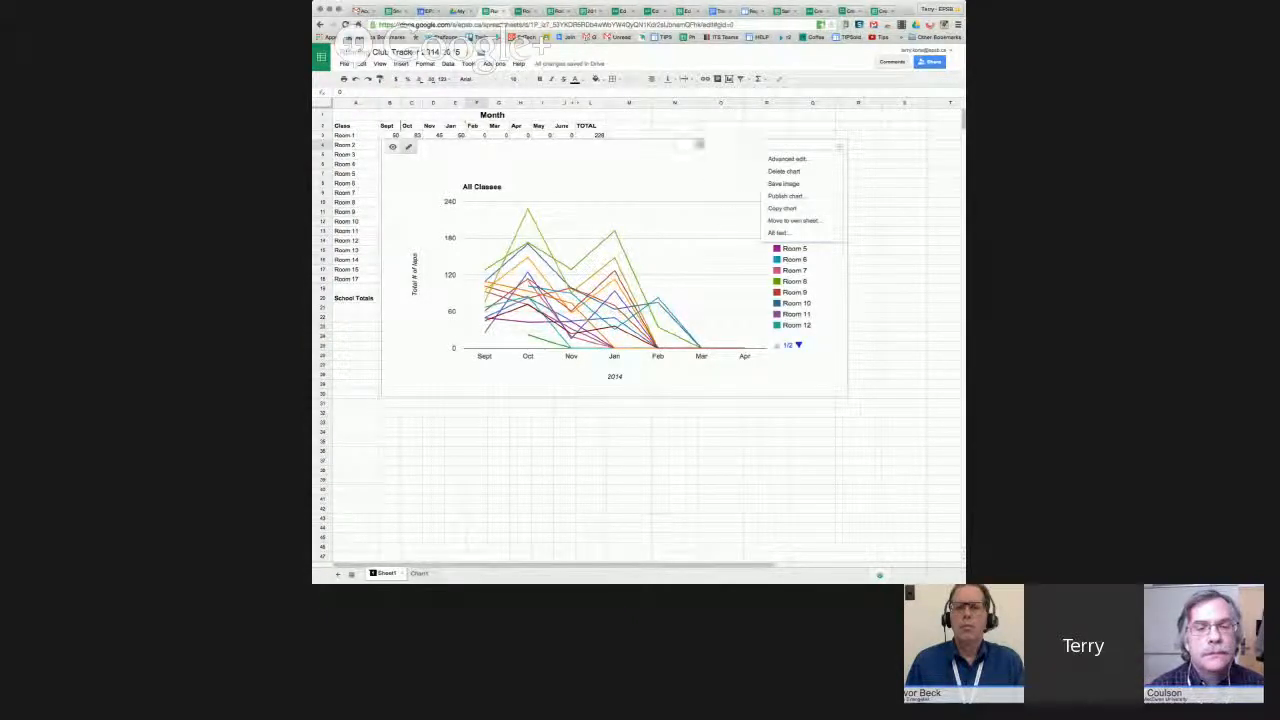
left_click_drag(700, 143, 691, 296)
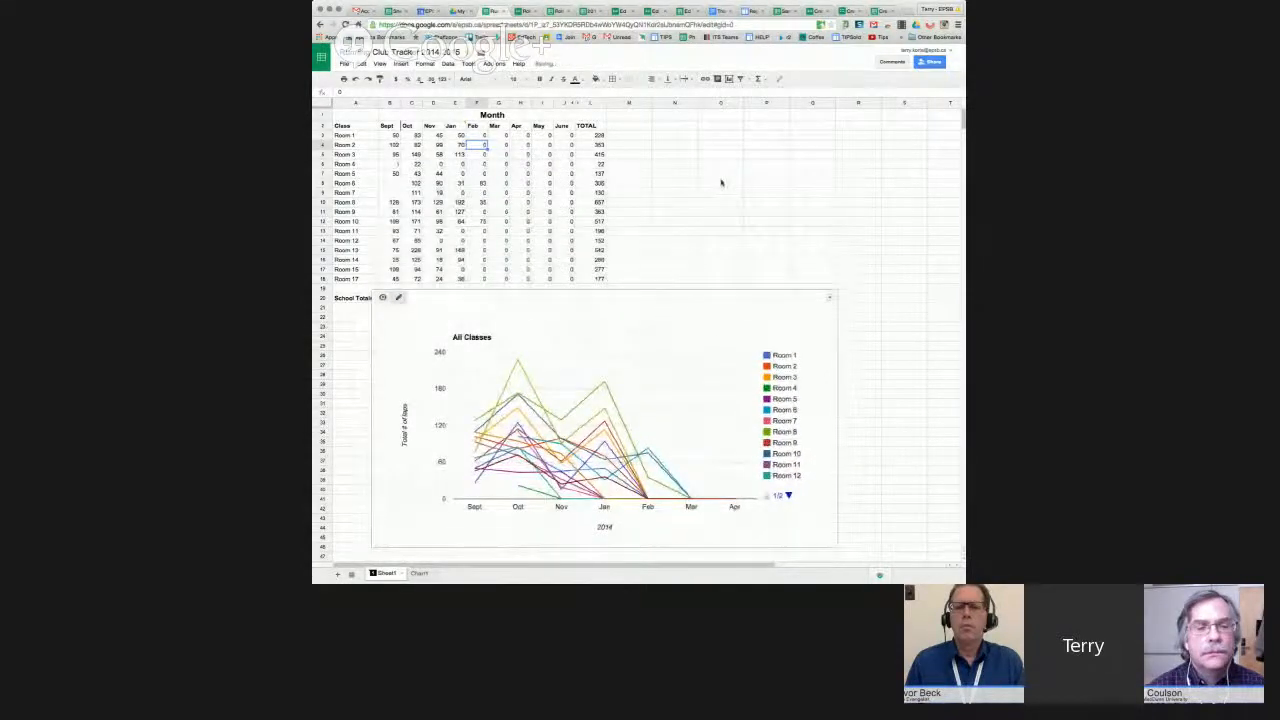
Drop the chart below the School Totals row and switch to the Roll up the Rim 2015 form.
left_click(720, 182)
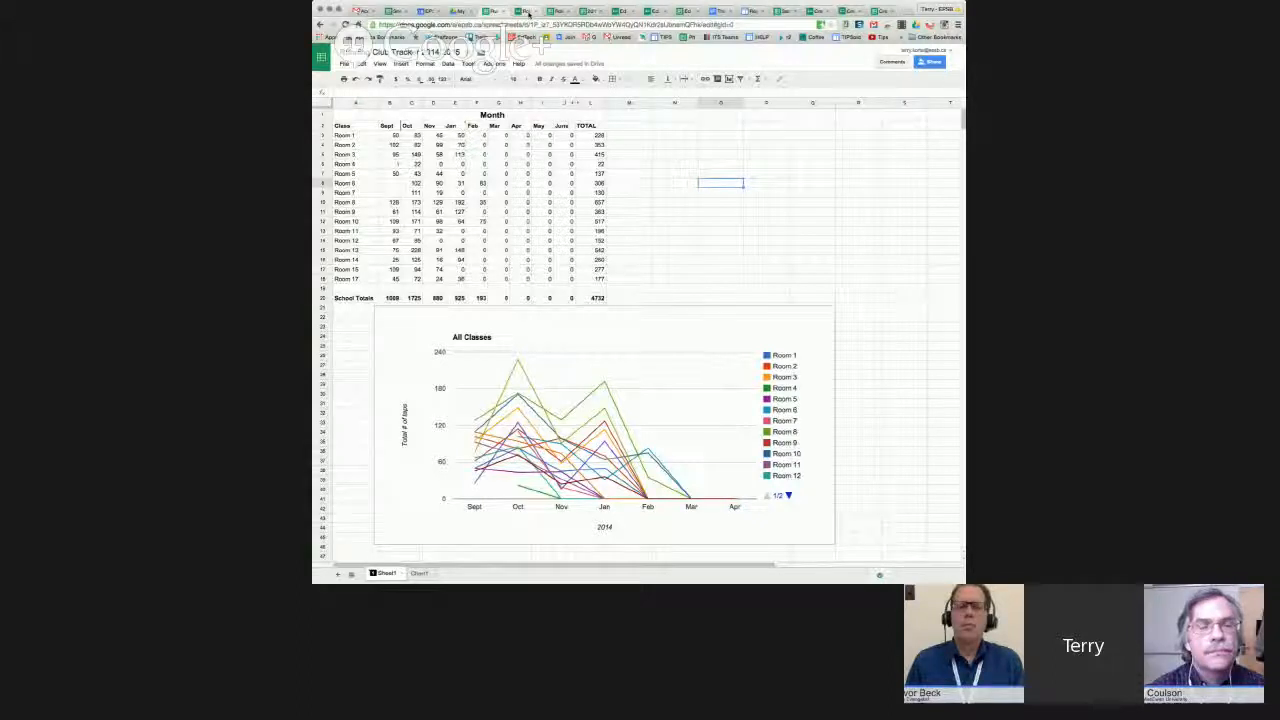
left_click(524, 11)
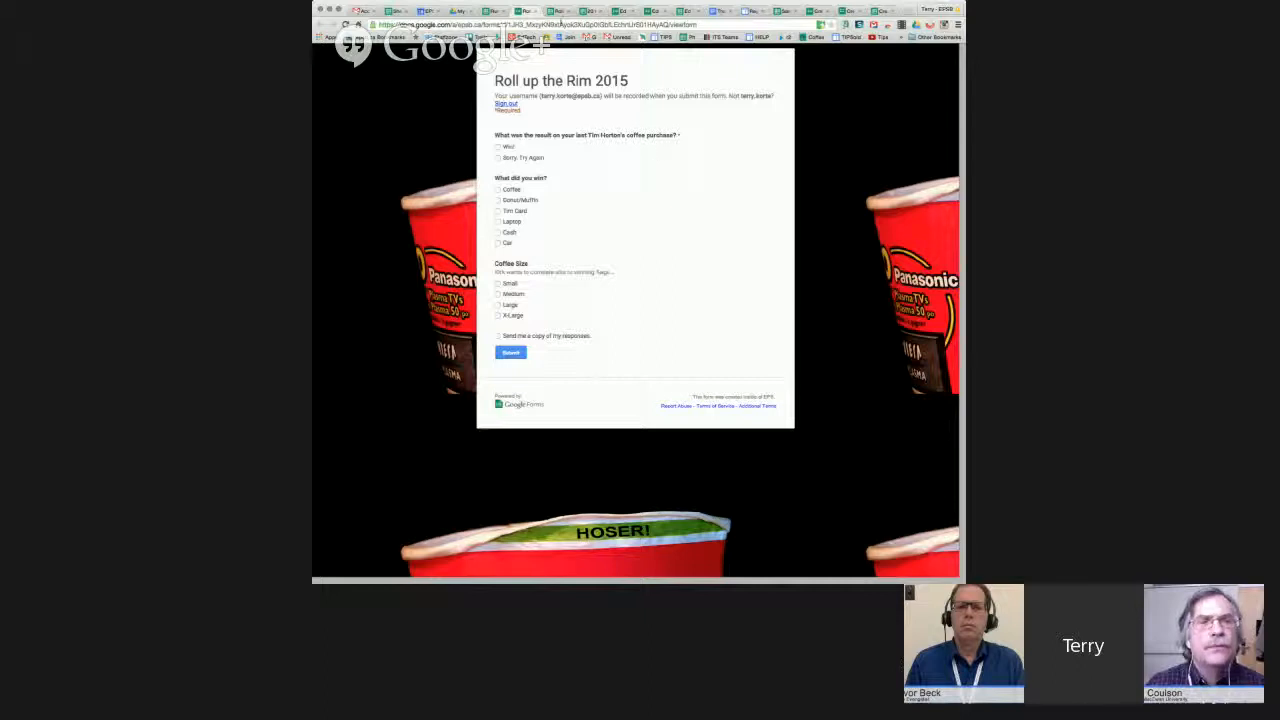
Hide the Timestamp column (A) on the Data Collection sheet, then return to the form.
left_click(552, 11)
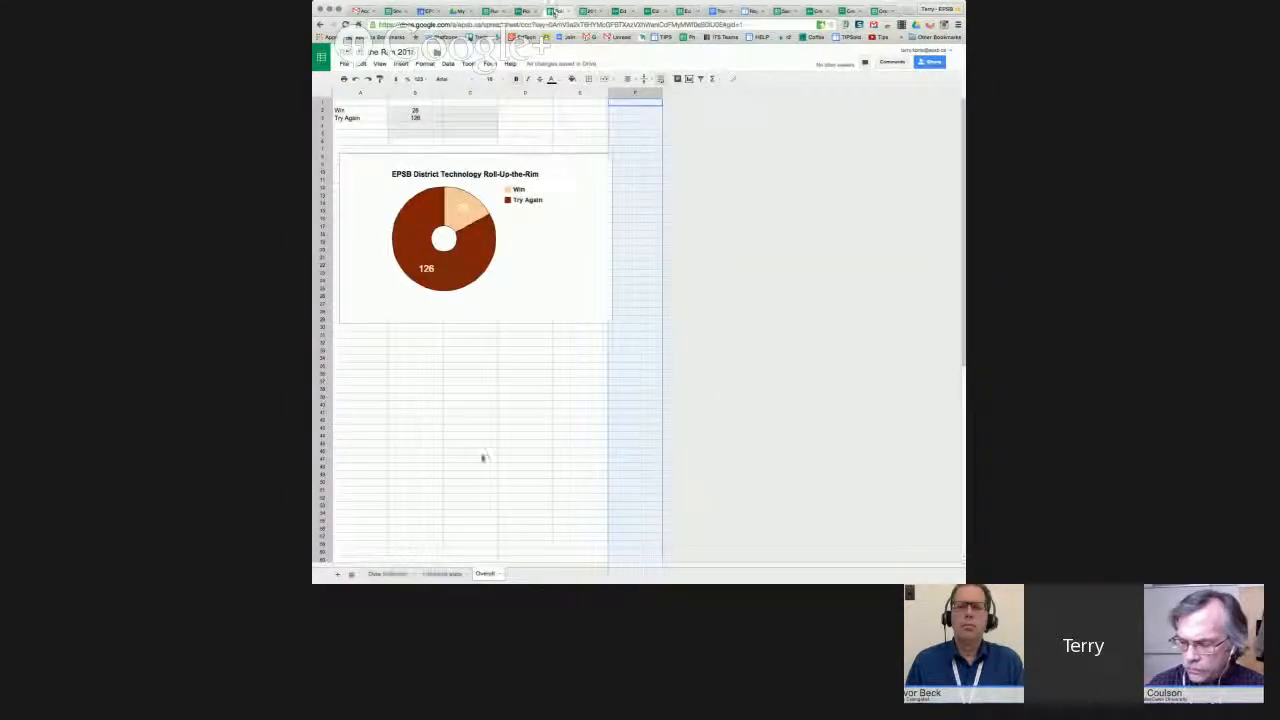
left_click(391, 576)
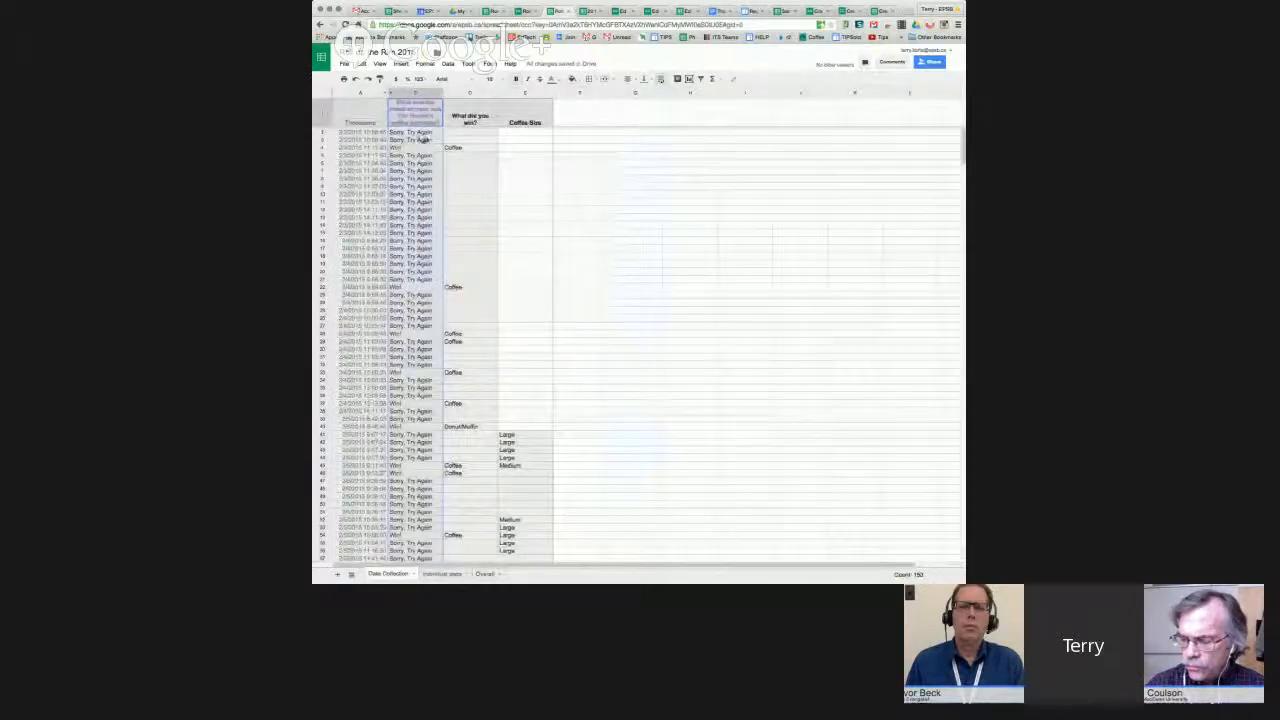
right_click(366, 94)
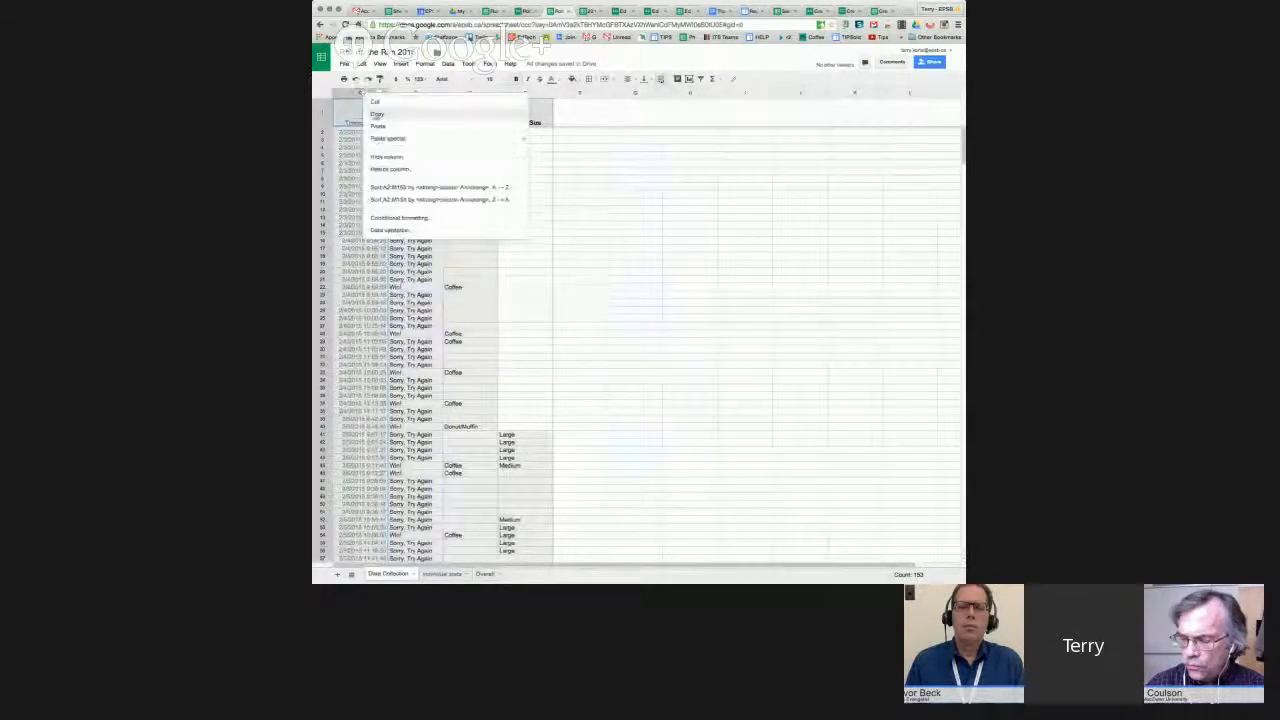
left_click(392, 158)
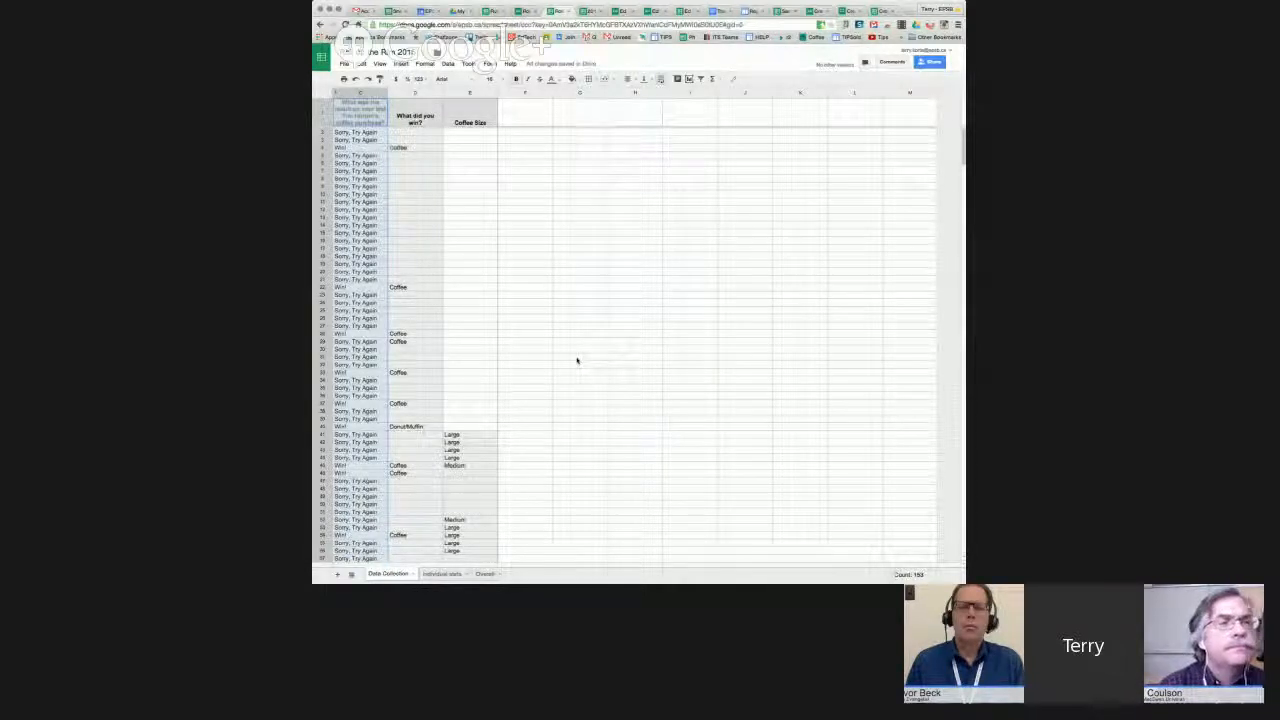
left_click(526, 14)
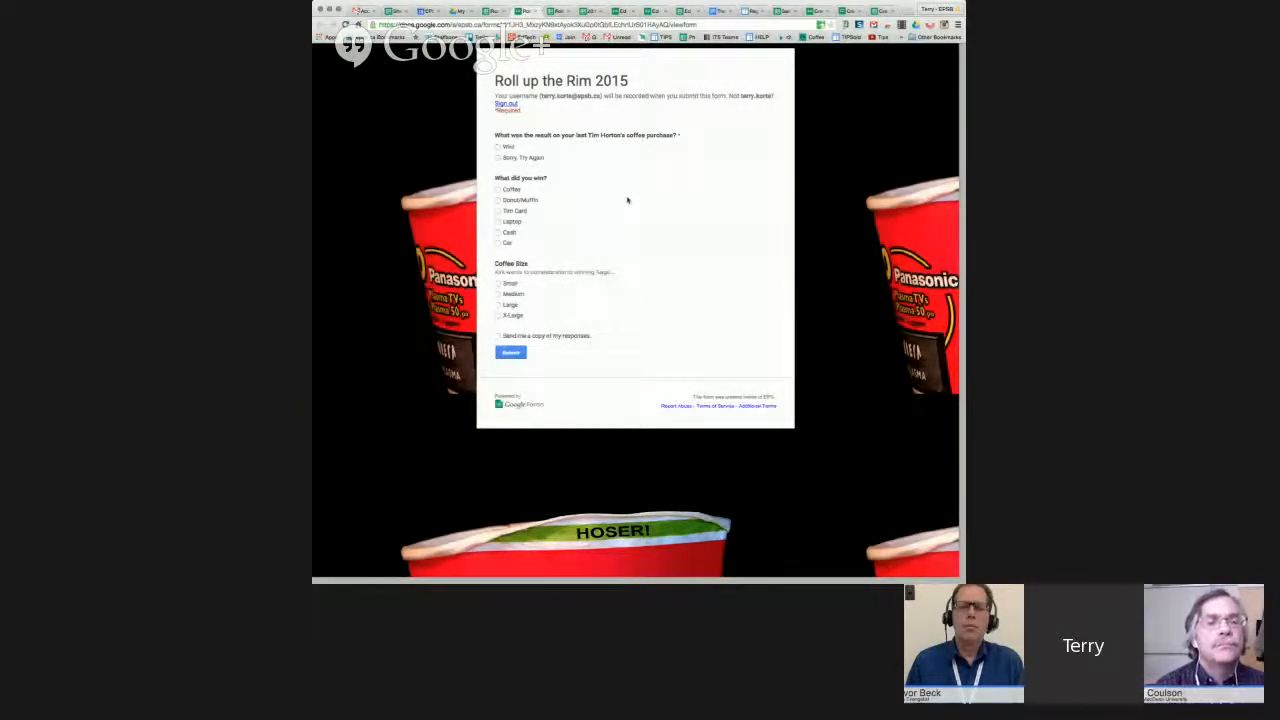
Submit a form response of Sorry, Try Again with a Large coffee size.
left_click(501, 159)
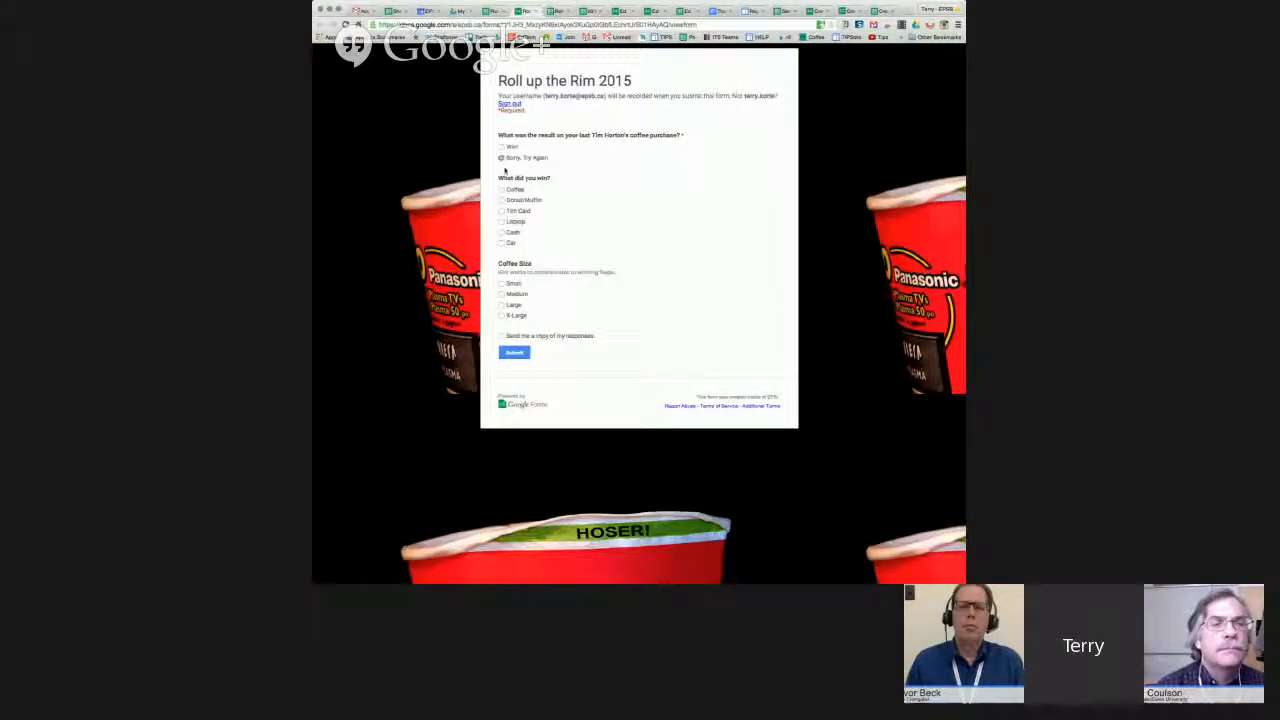
left_click(501, 305)
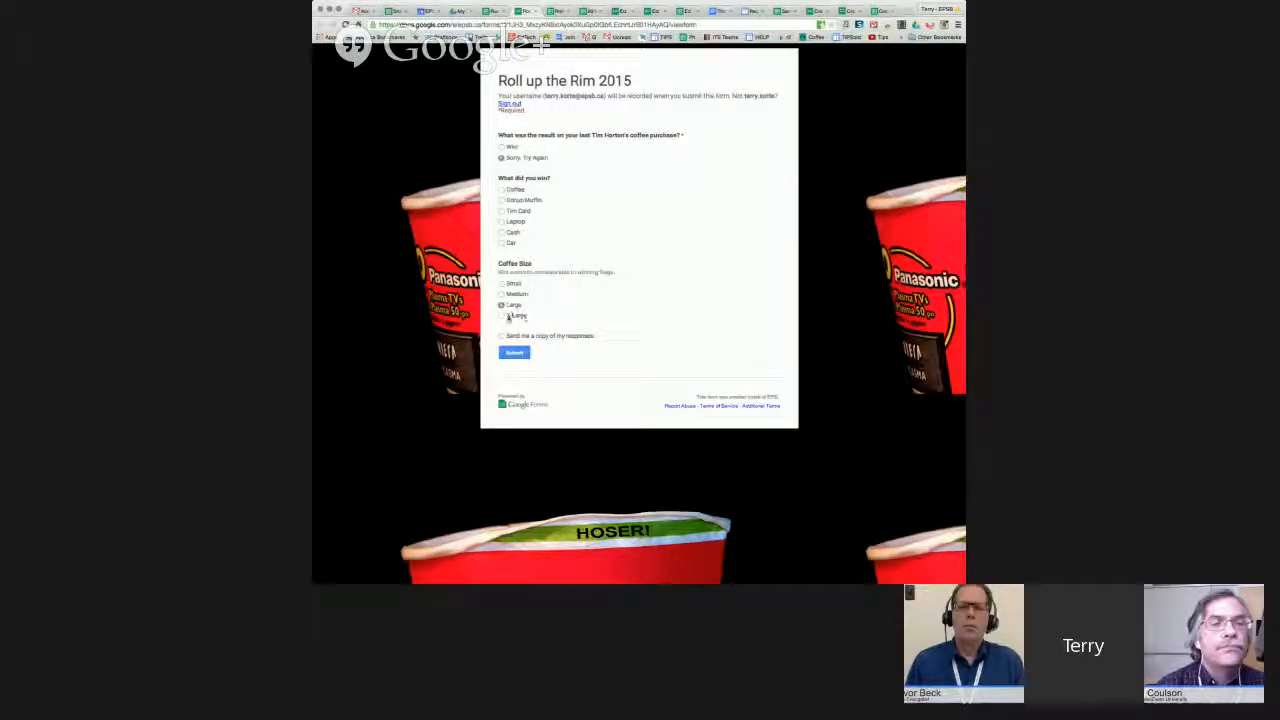
left_click(514, 353)
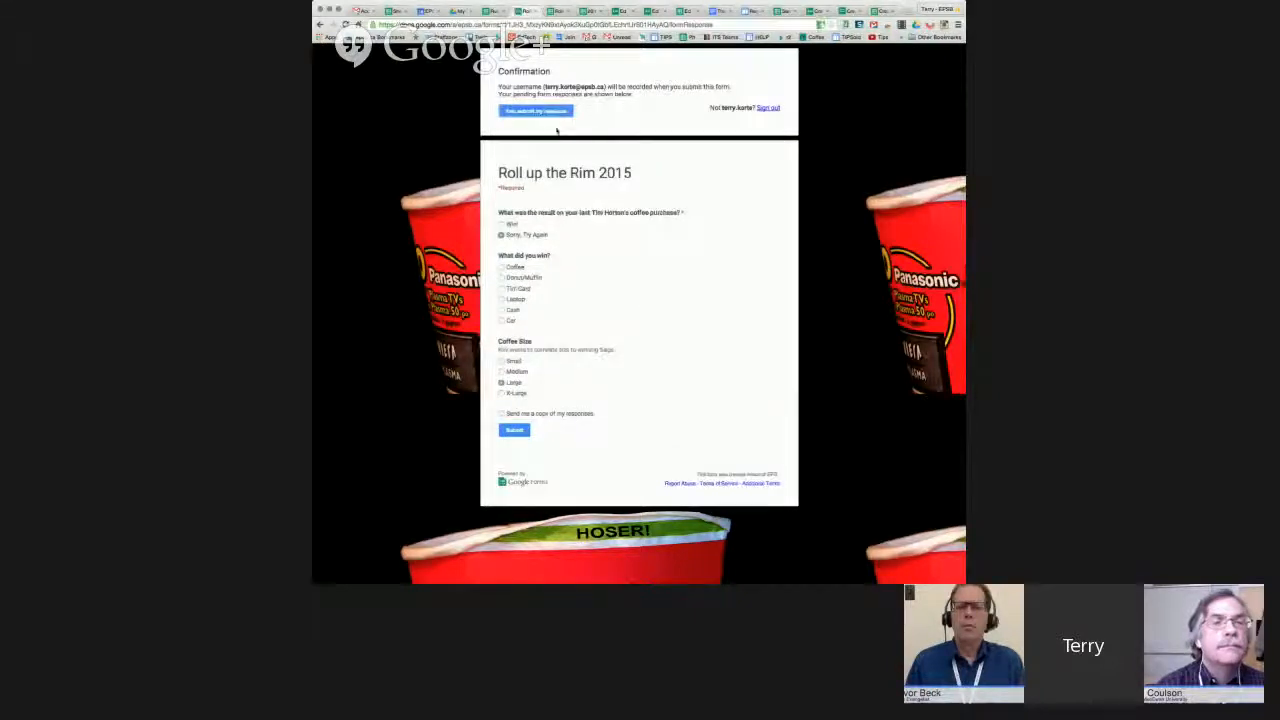
left_click(537, 112)
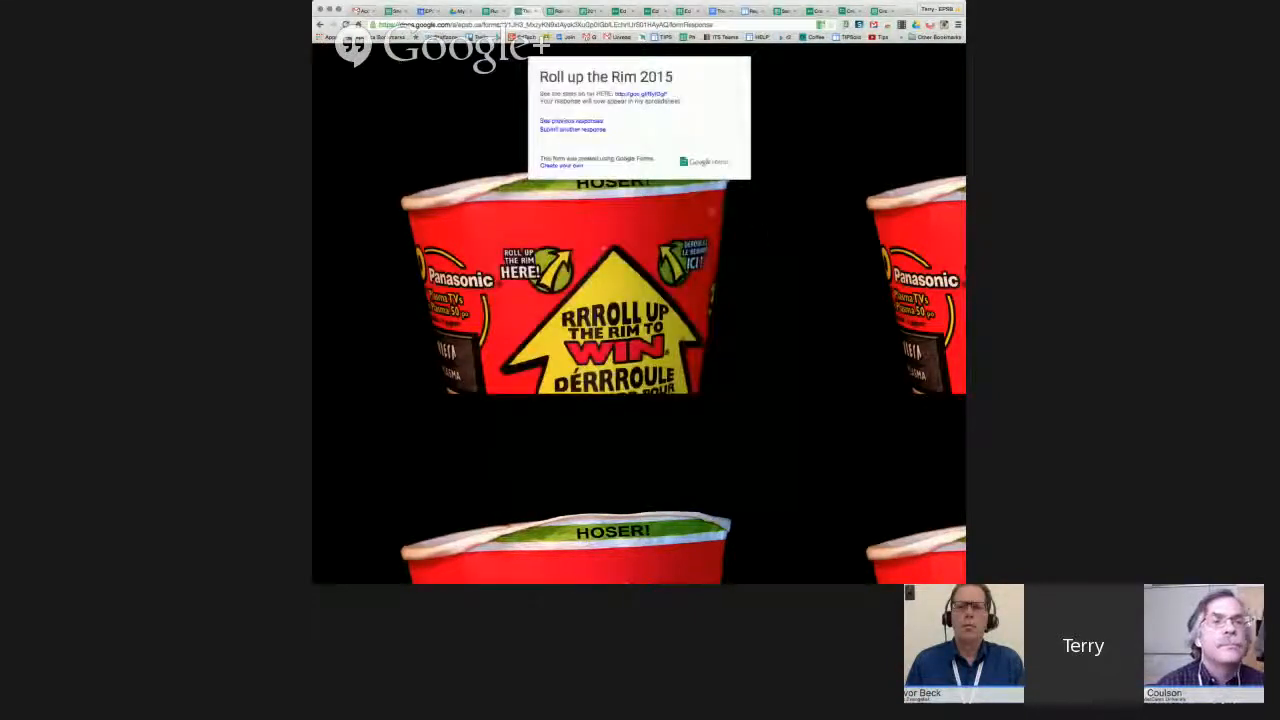
left_click(492, 11)
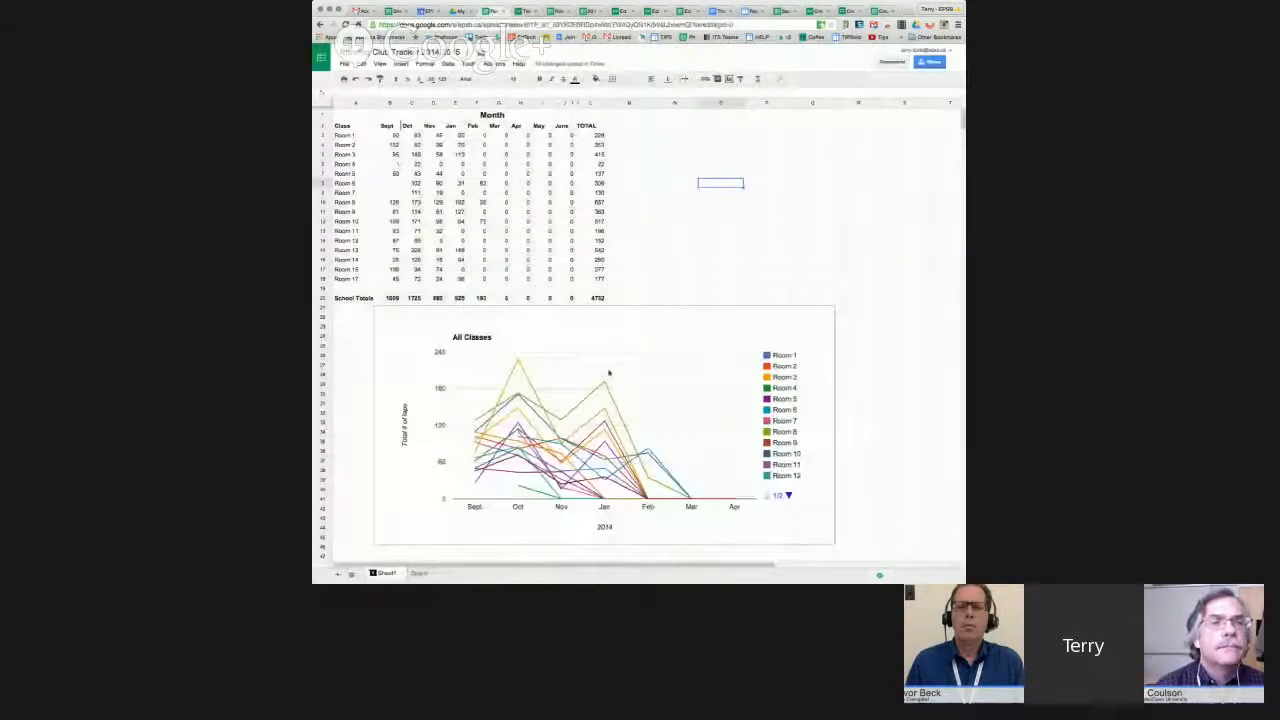
Check the new Data Collection row and the Overall pie chart now showing 127 Try Again.
left_click(559, 11)
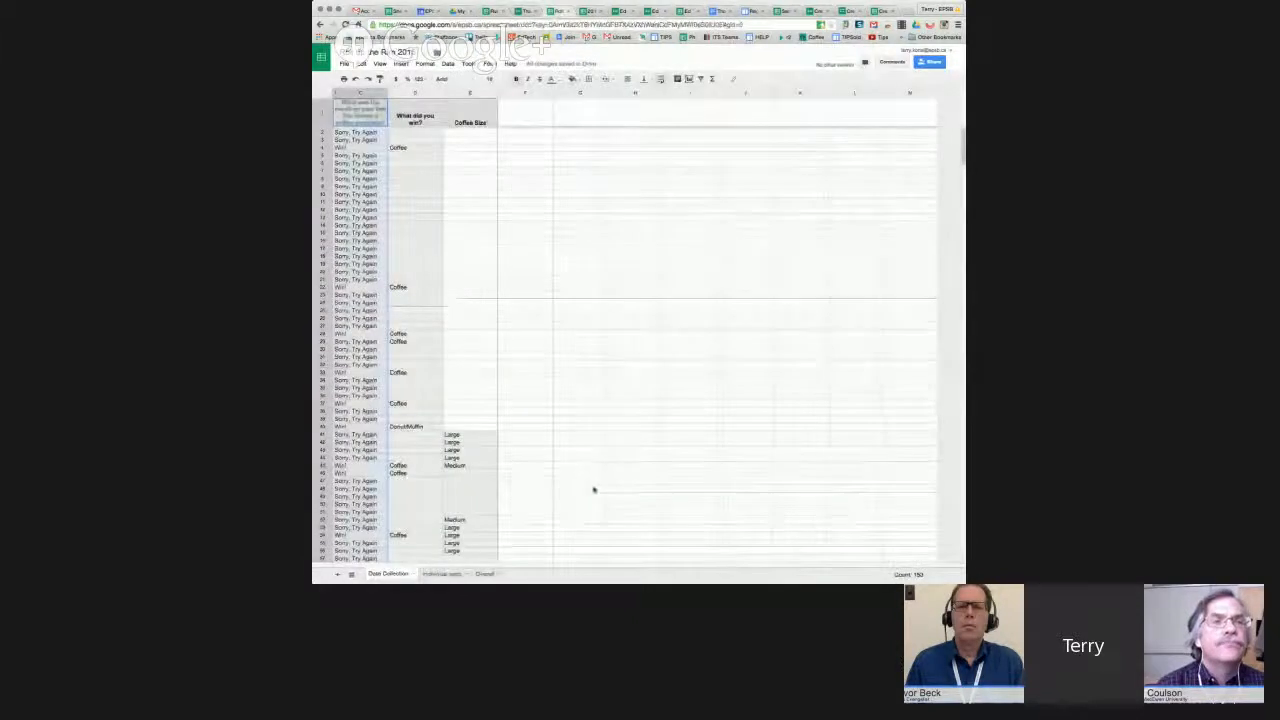
scroll(593, 488, "down", 3)
scroll(593, 488, "down", 20)
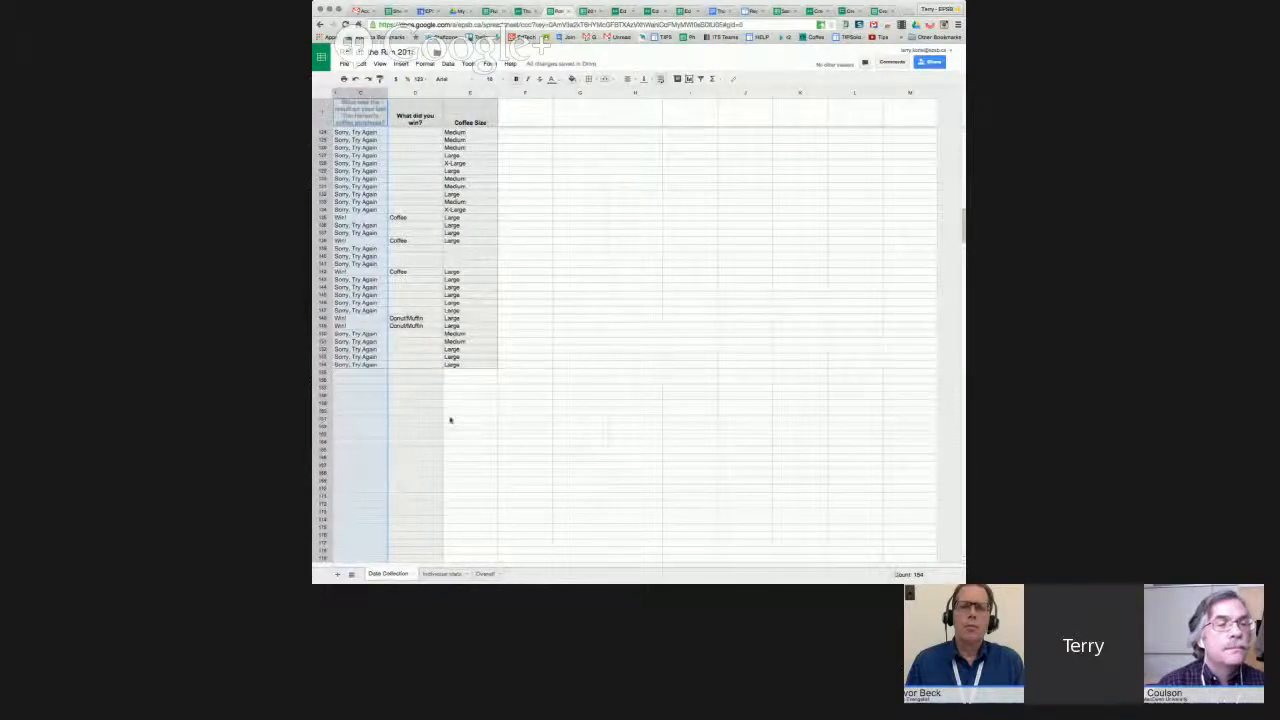
left_click(485, 574)
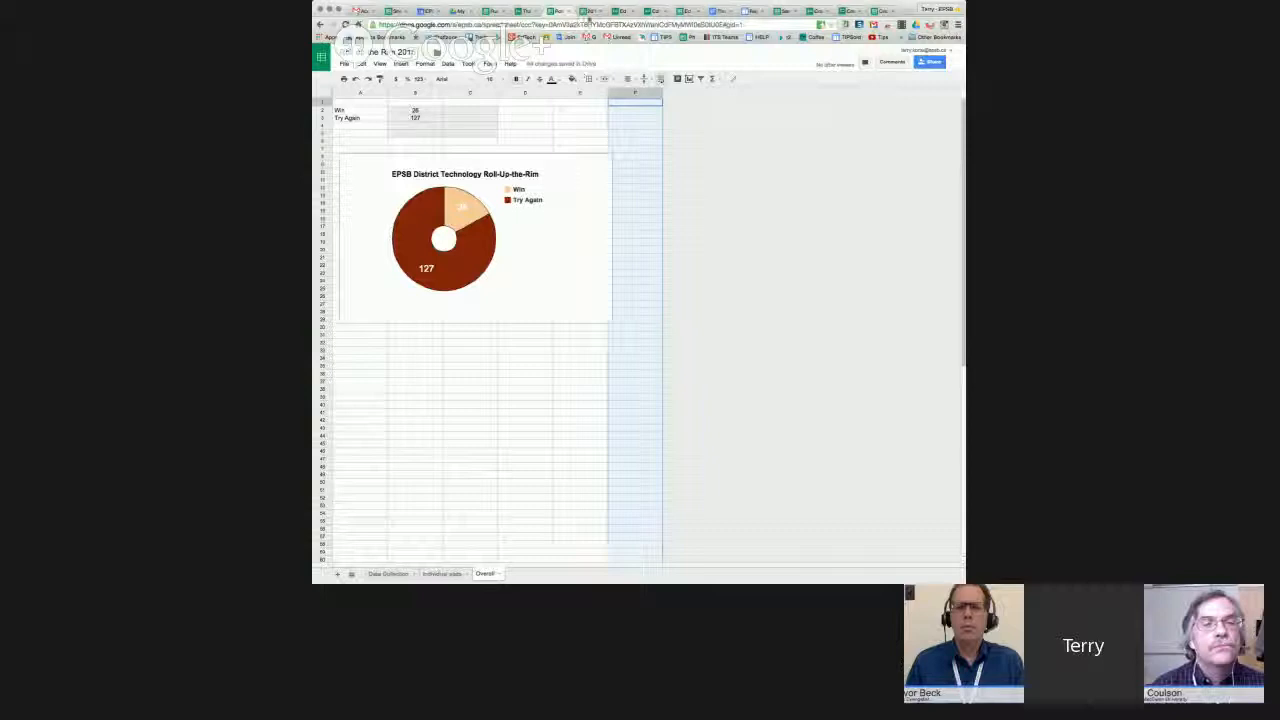
left_click(588, 11)
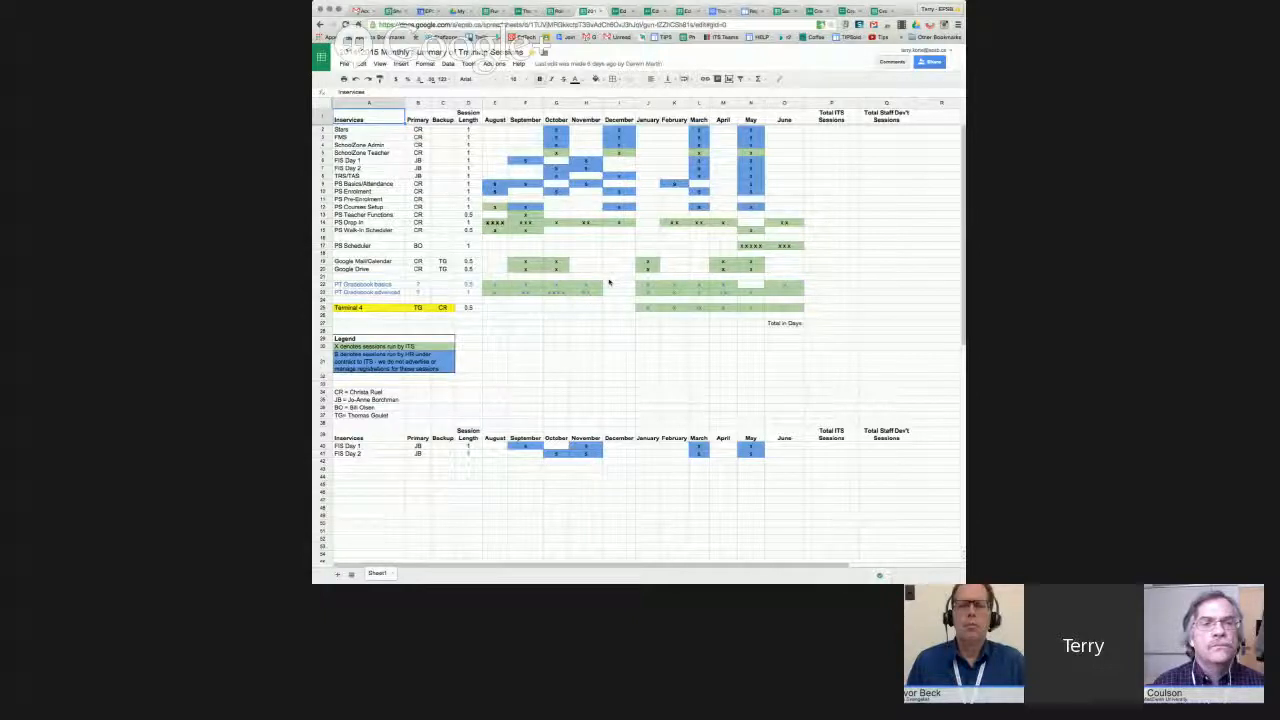
Enter x in the PS Scheduler October cell G17, then overwrite it with s.
left_click(557, 246)
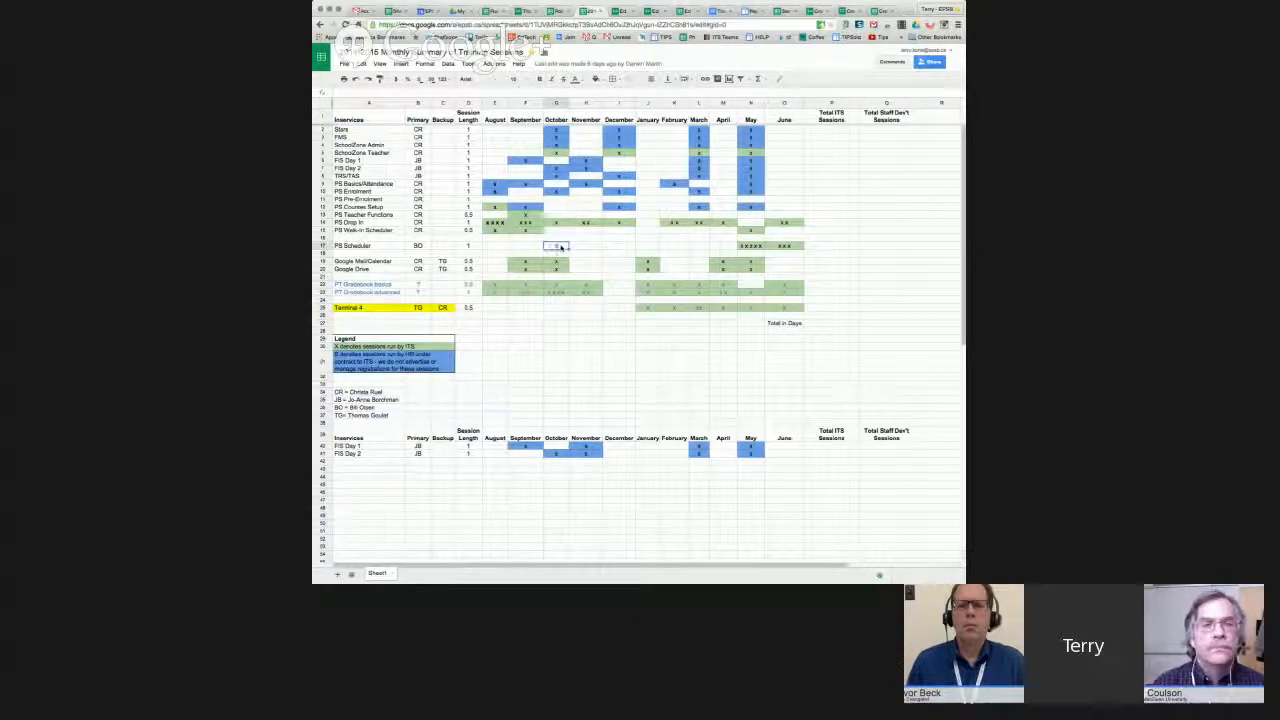
type("x")
key("Return")
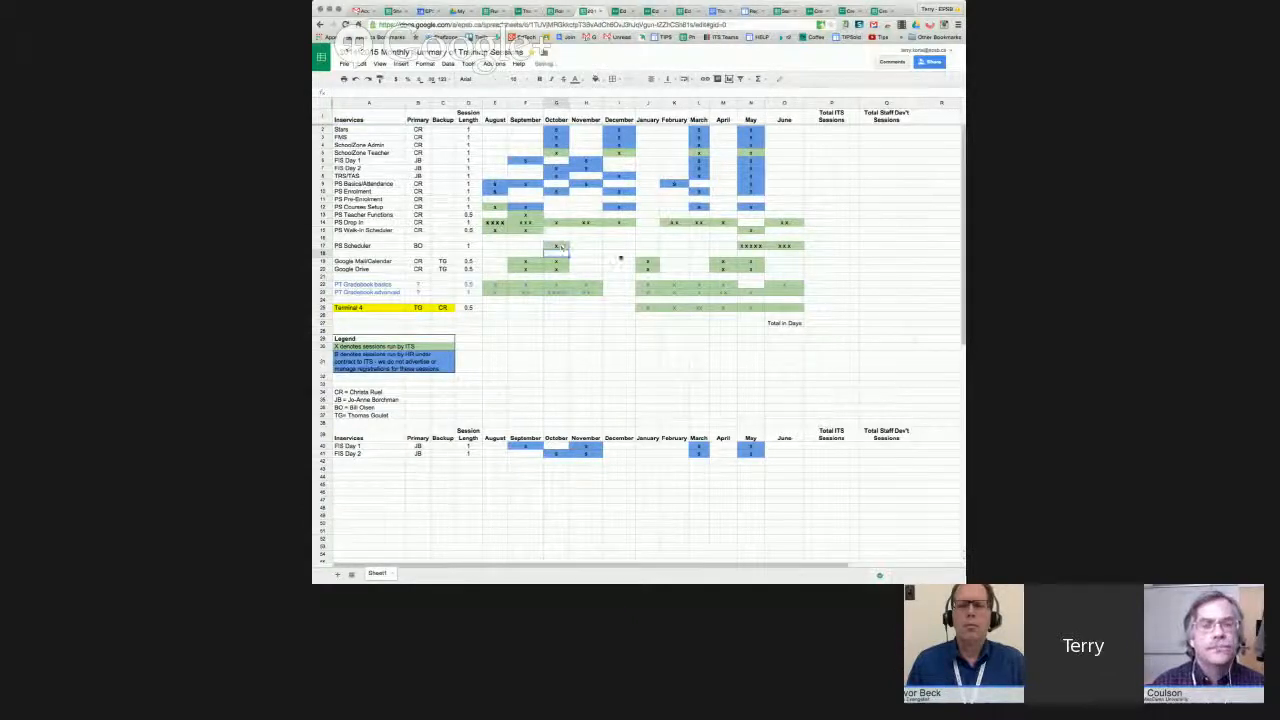
left_click(557, 247)
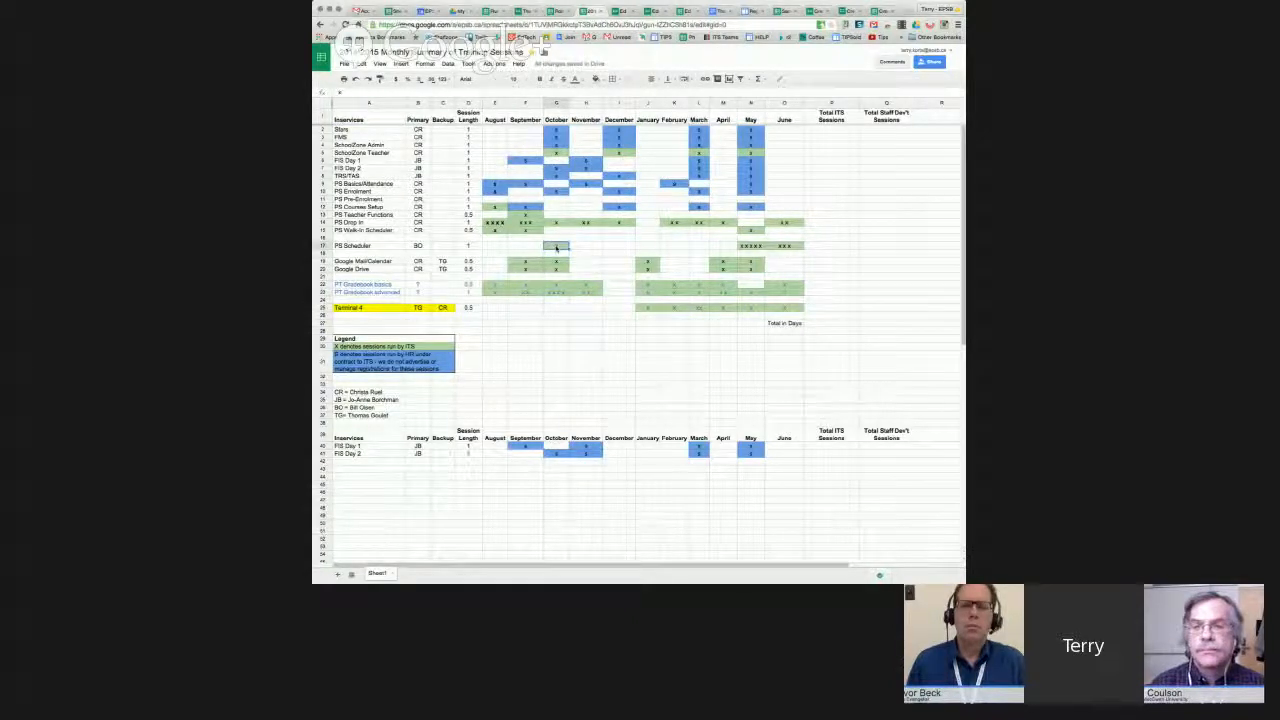
type("s")
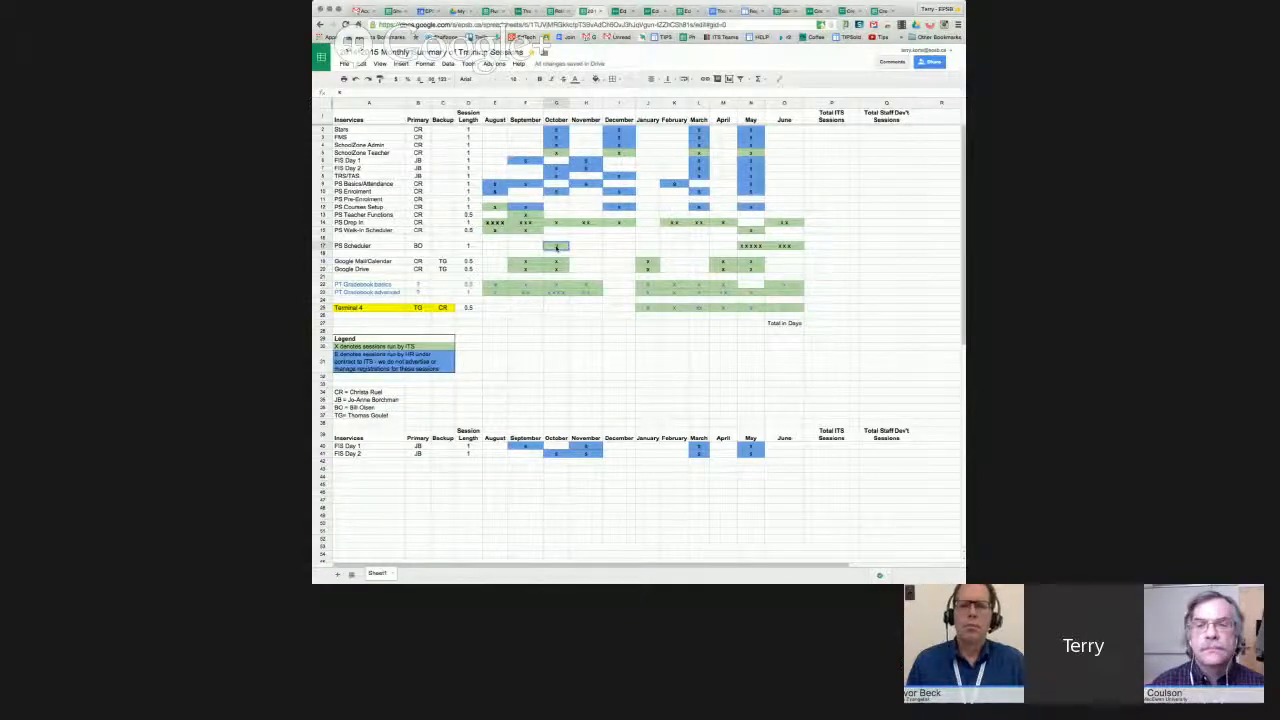
key("Return")
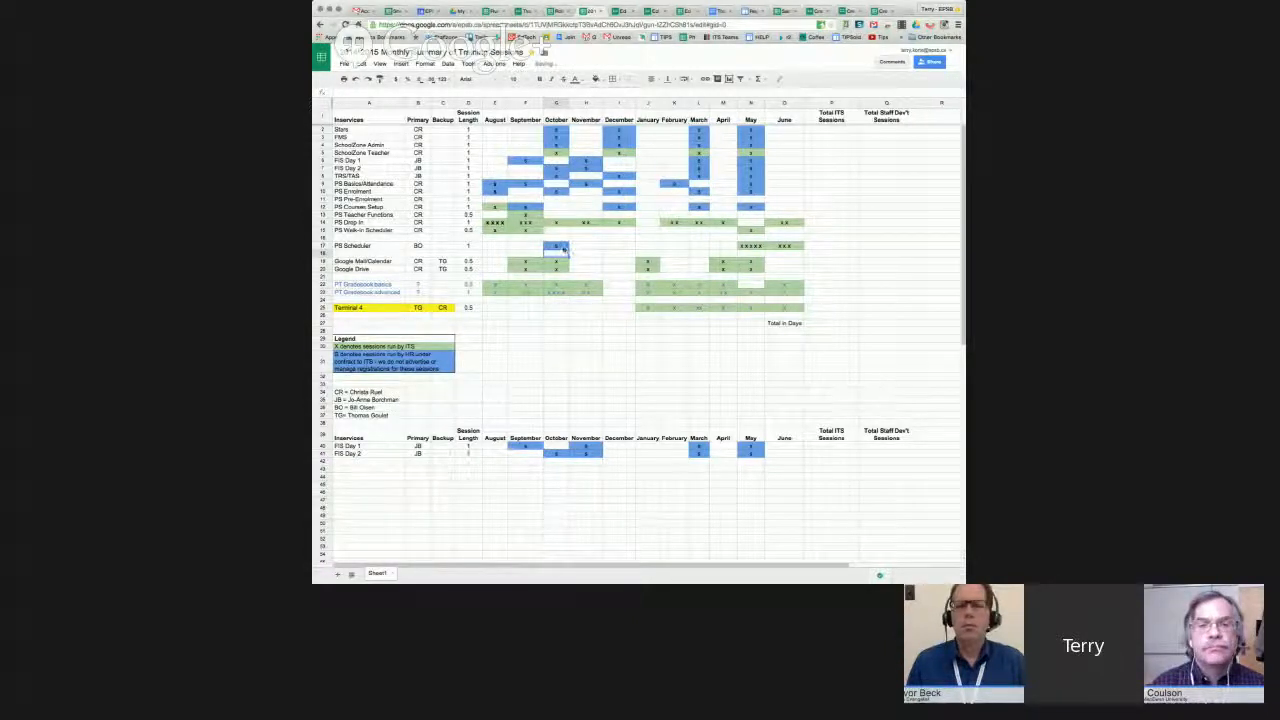
Clear cell G17 and bring up the Ed Tech COP Registration 2014-2015 form.
left_click(564, 247)
key("Delete")
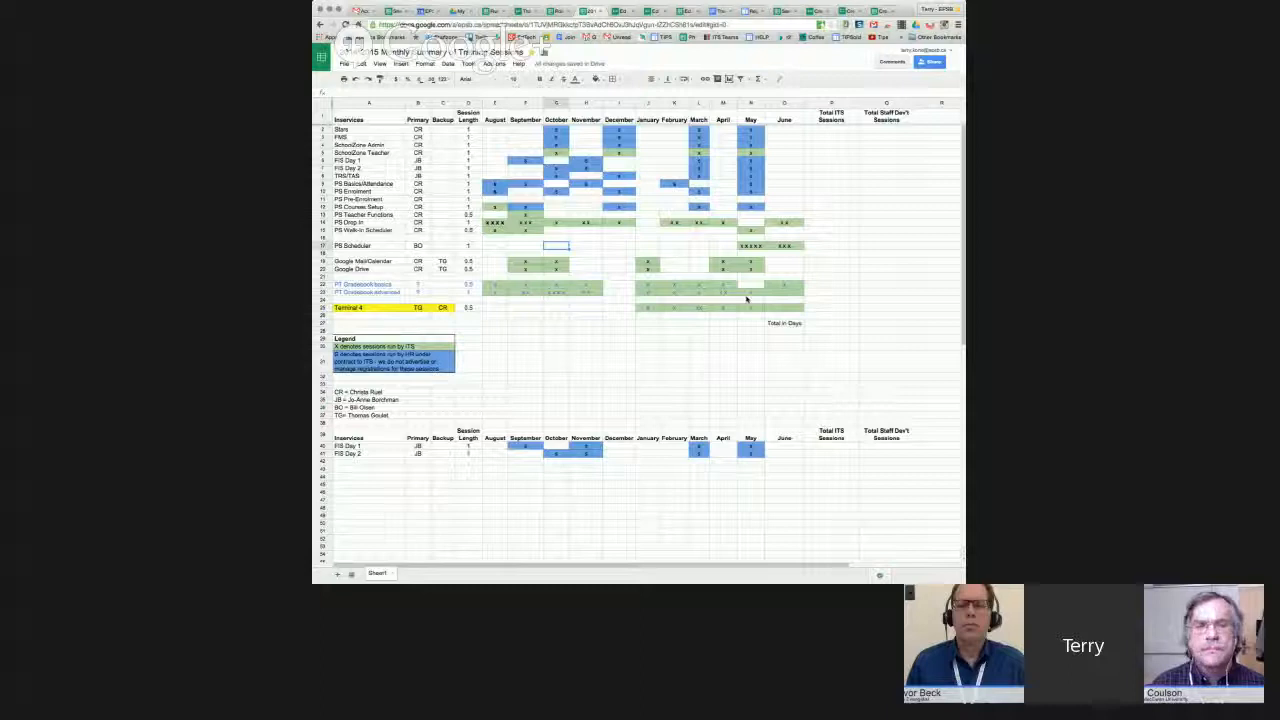
left_click(618, 11)
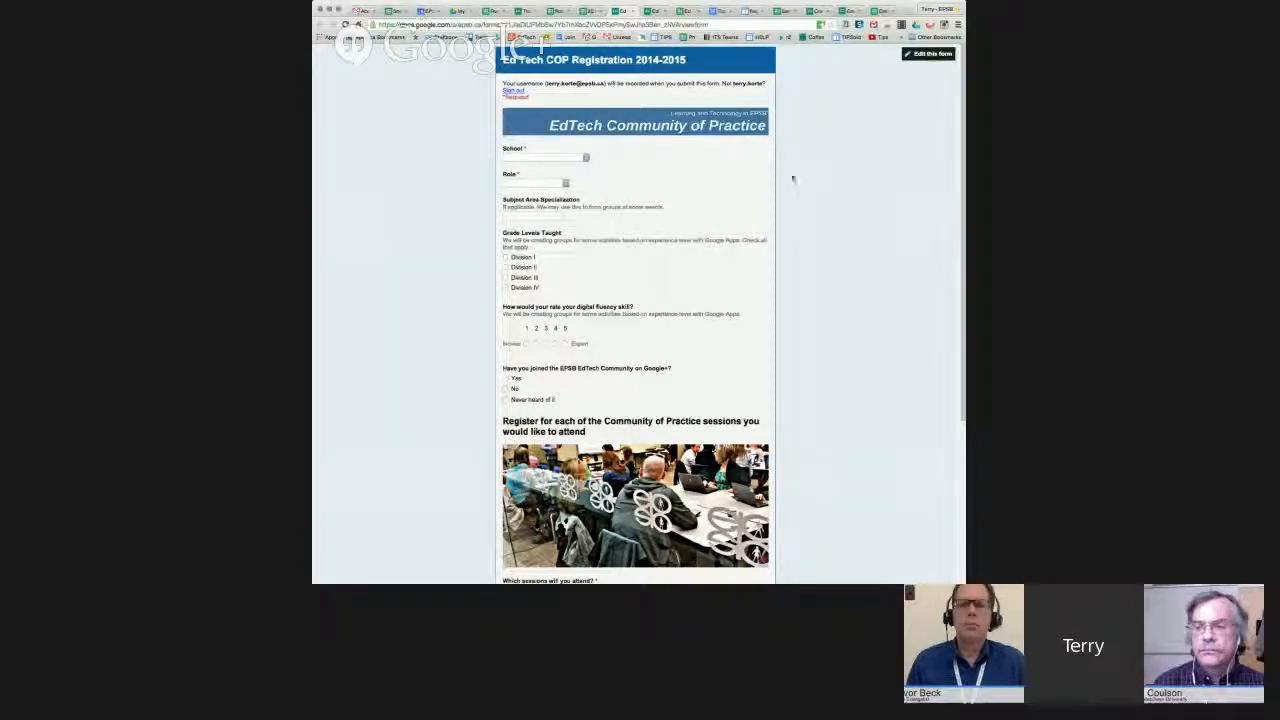
Scroll down through the live registration form's questions and back up.
scroll(786, 175, "down", 3)
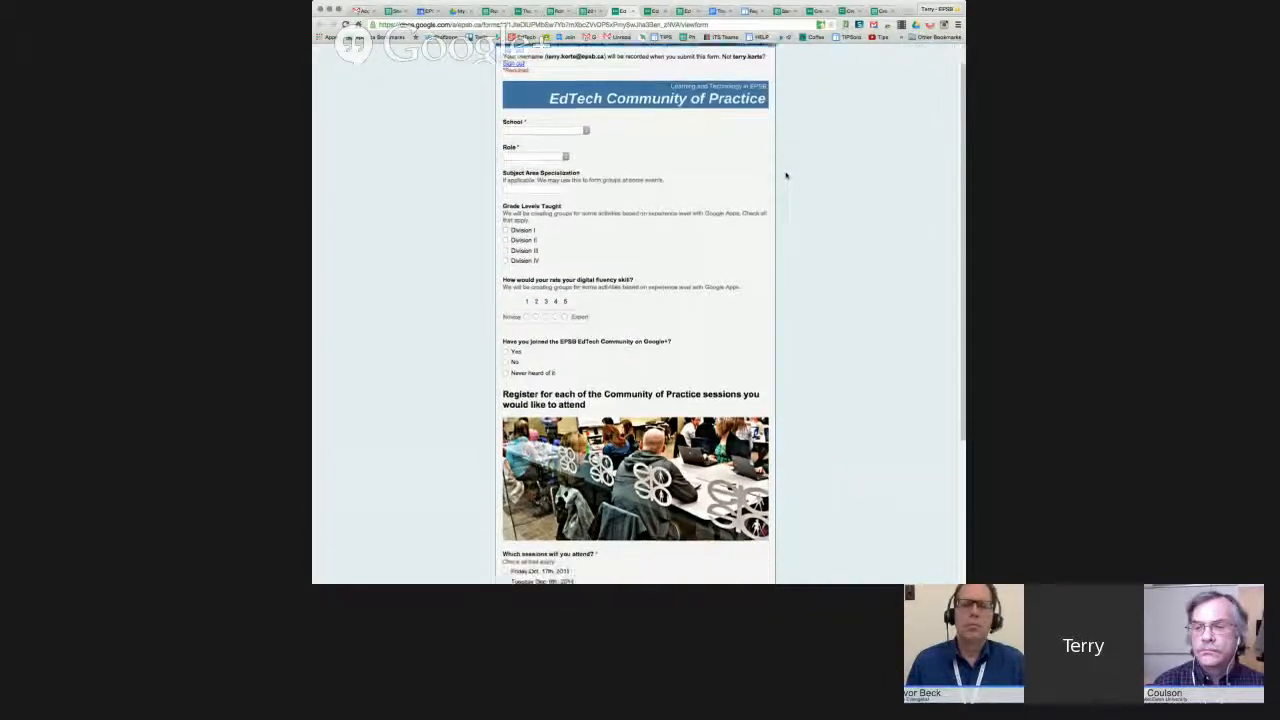
scroll(786, 175, "down", 5)
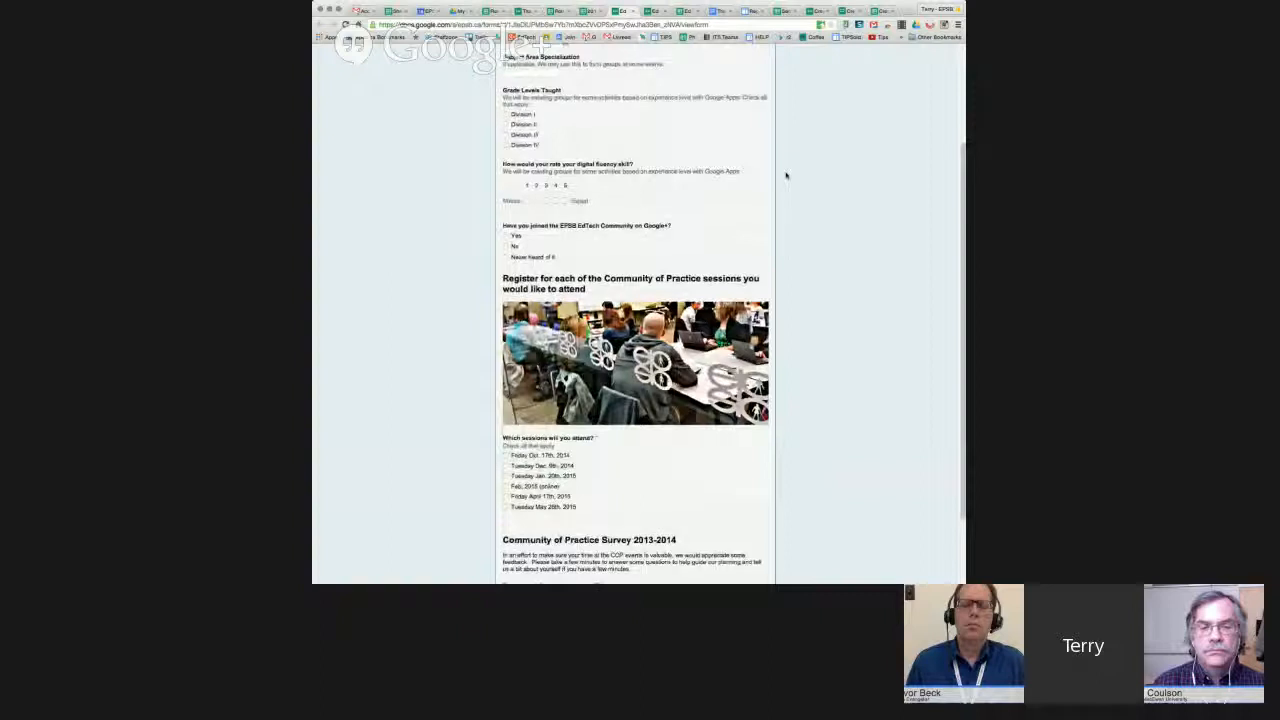
scroll(786, 175, "down", 2)
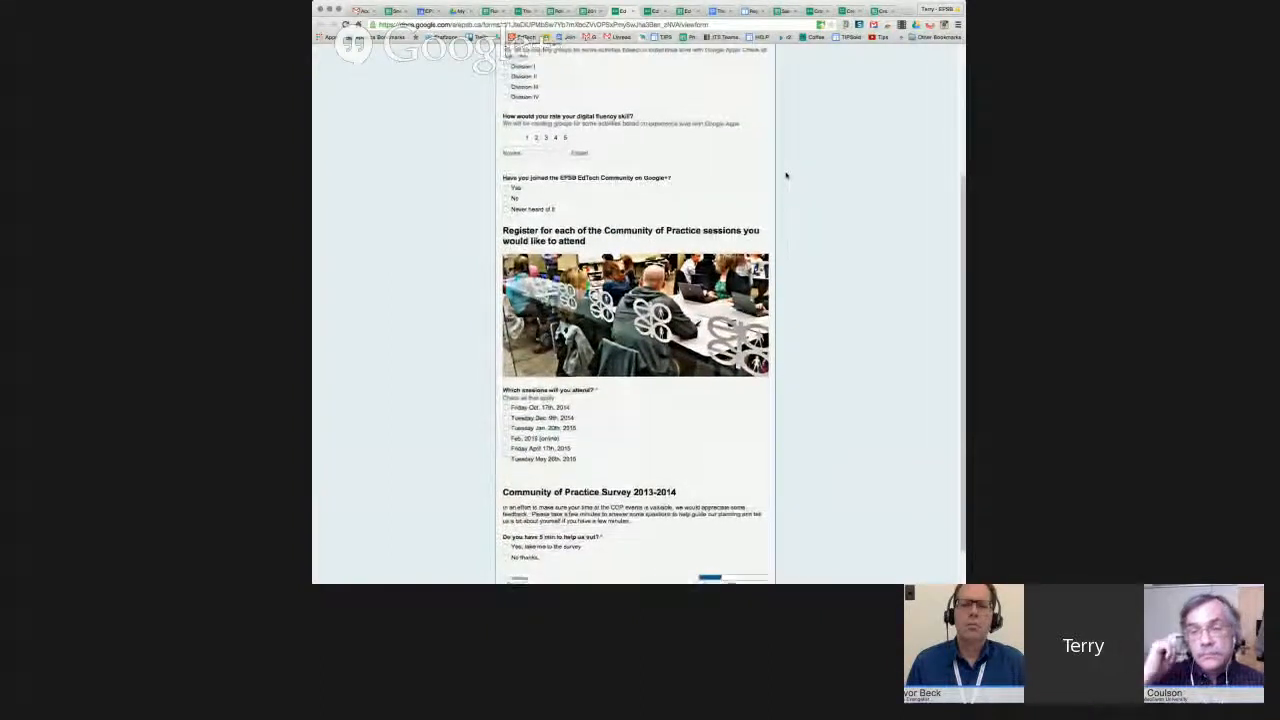
scroll(786, 175, "down", 1)
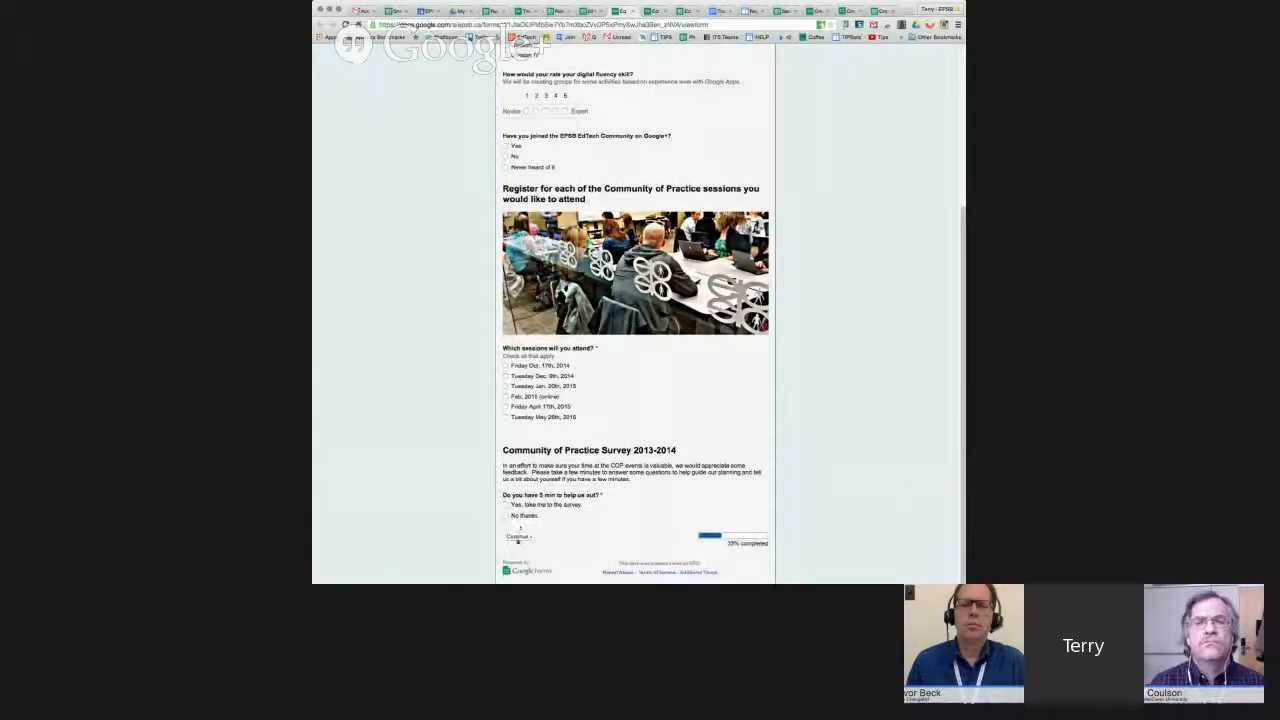
scroll(801, 484, "up", 5)
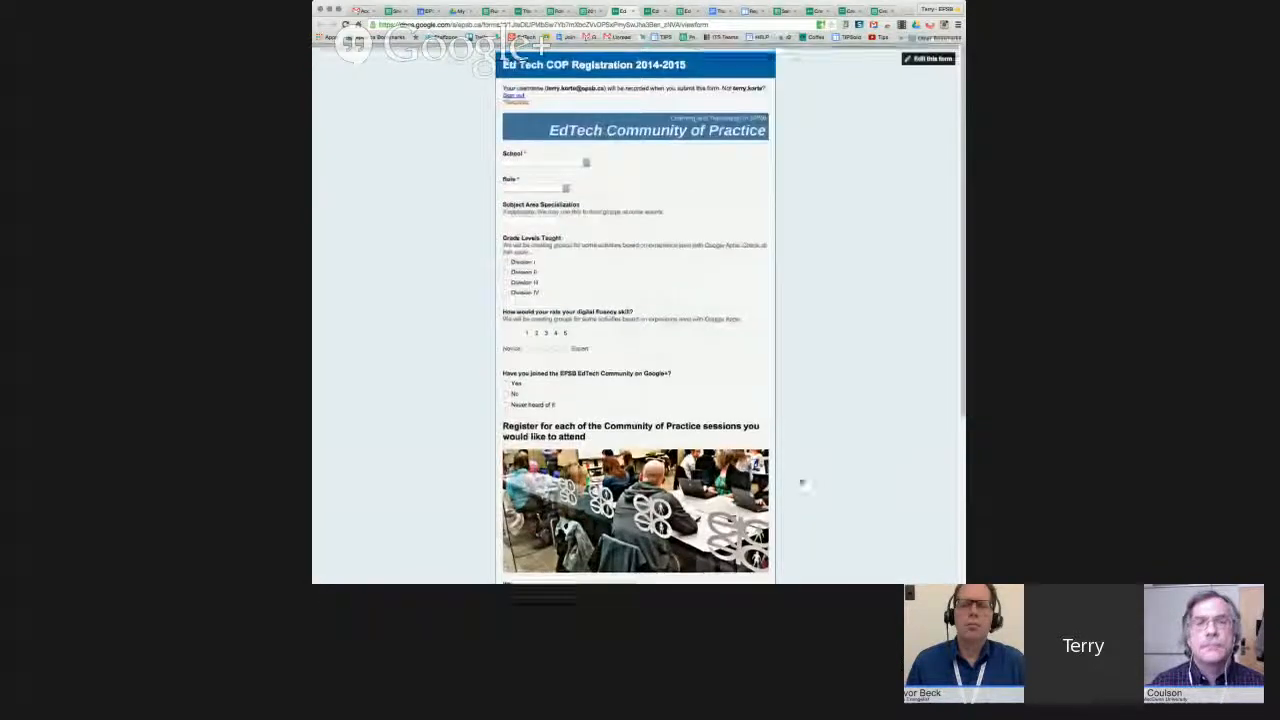
In the form editor, try moving the 'Do you have 5 min' question and browse item types, changing nothing.
left_click(650, 11)
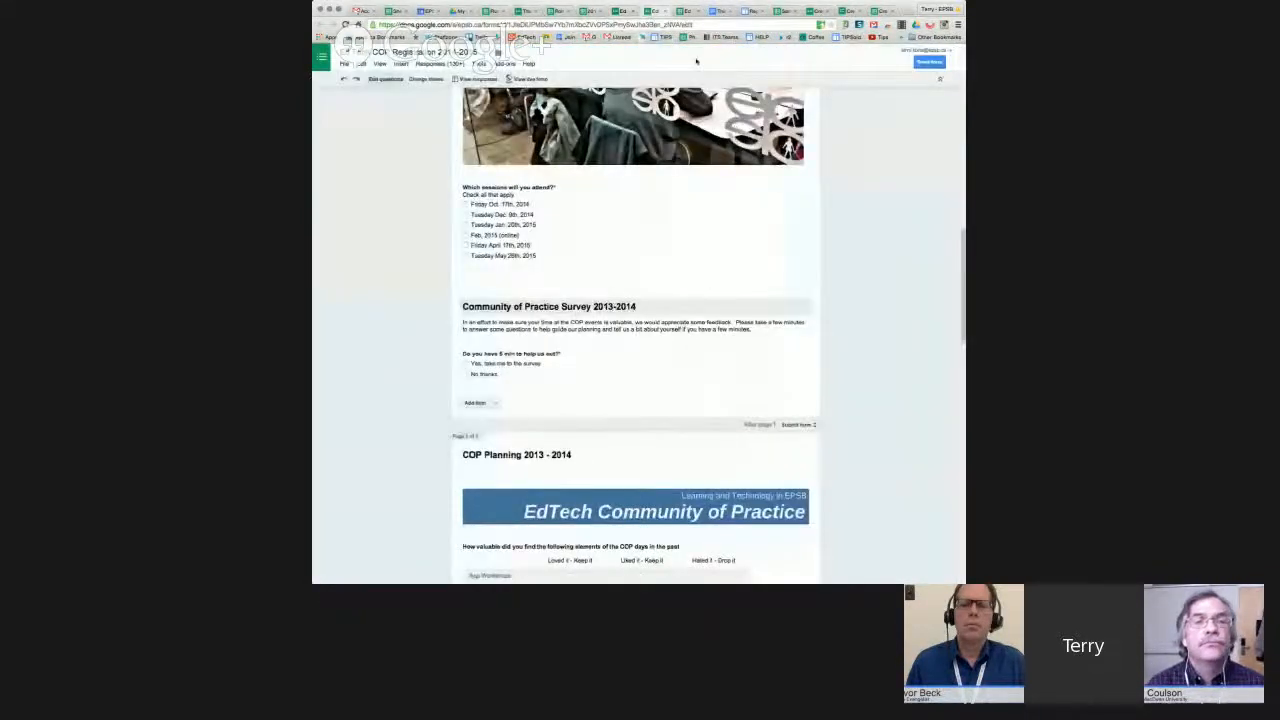
scroll(854, 291, "down", 1)
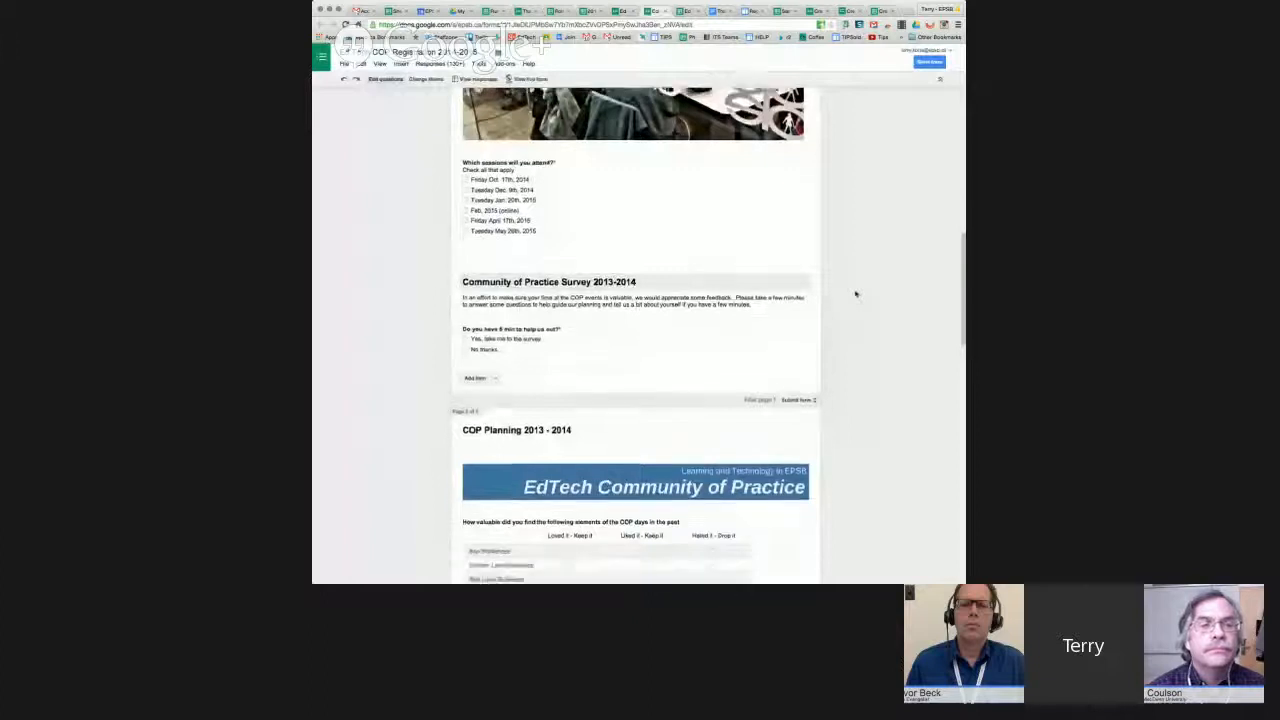
left_click_drag(622, 350, 693, 348)
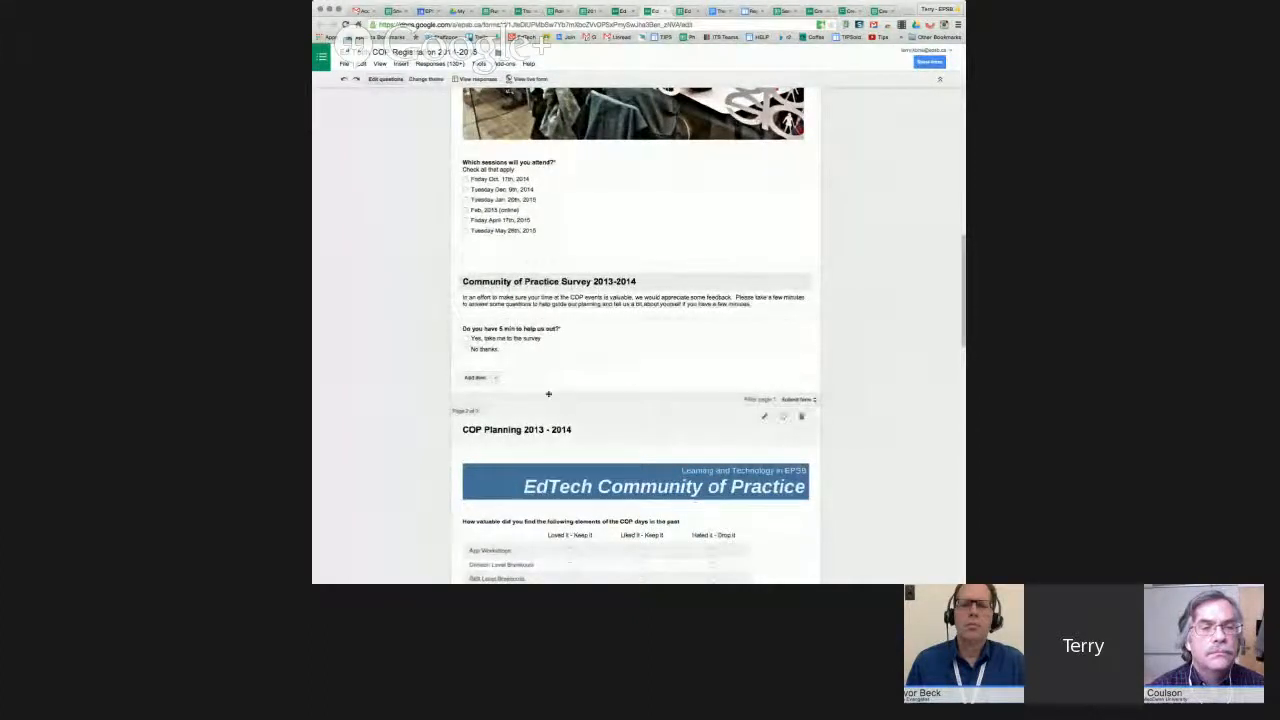
left_click(492, 378)
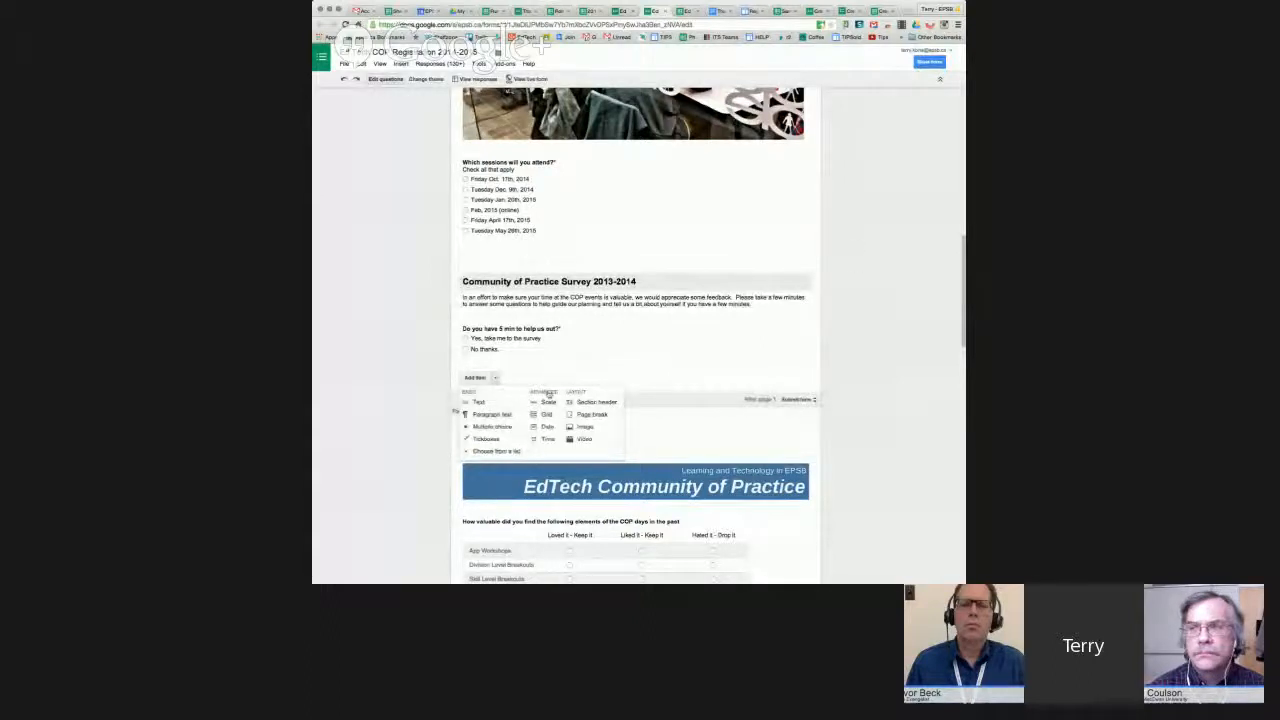
left_click(902, 246)
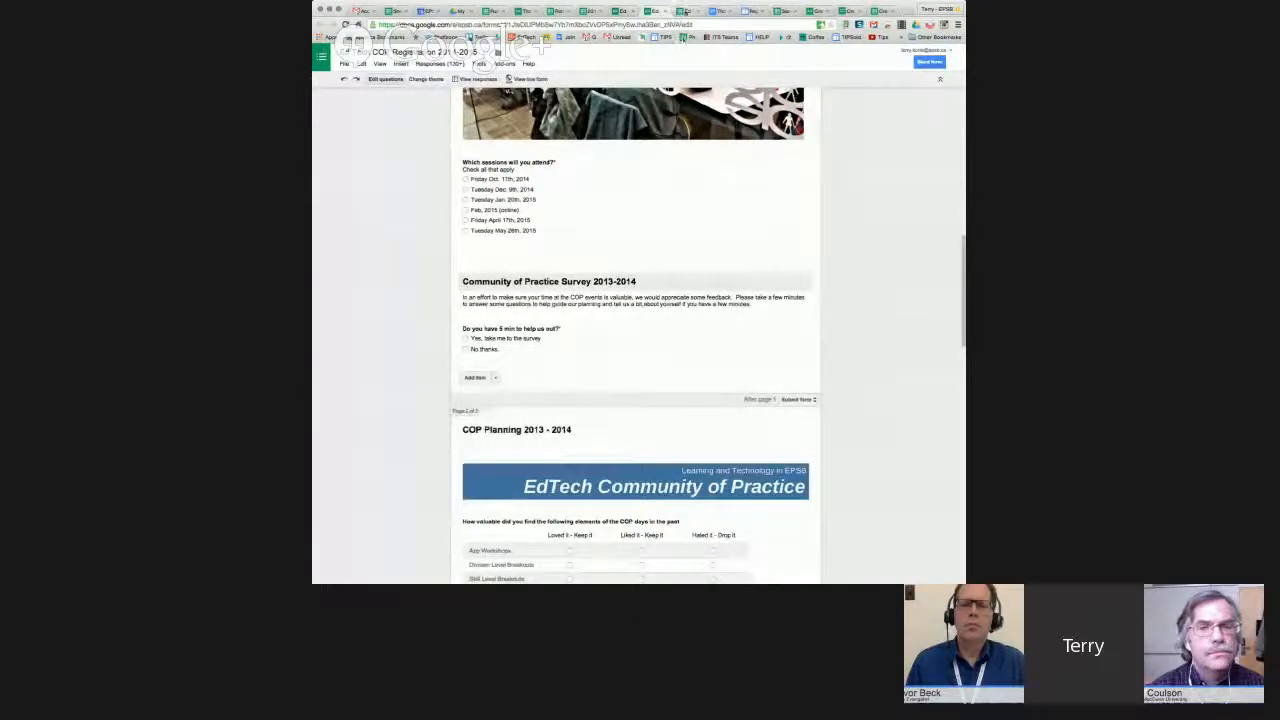
left_click(681, 11)
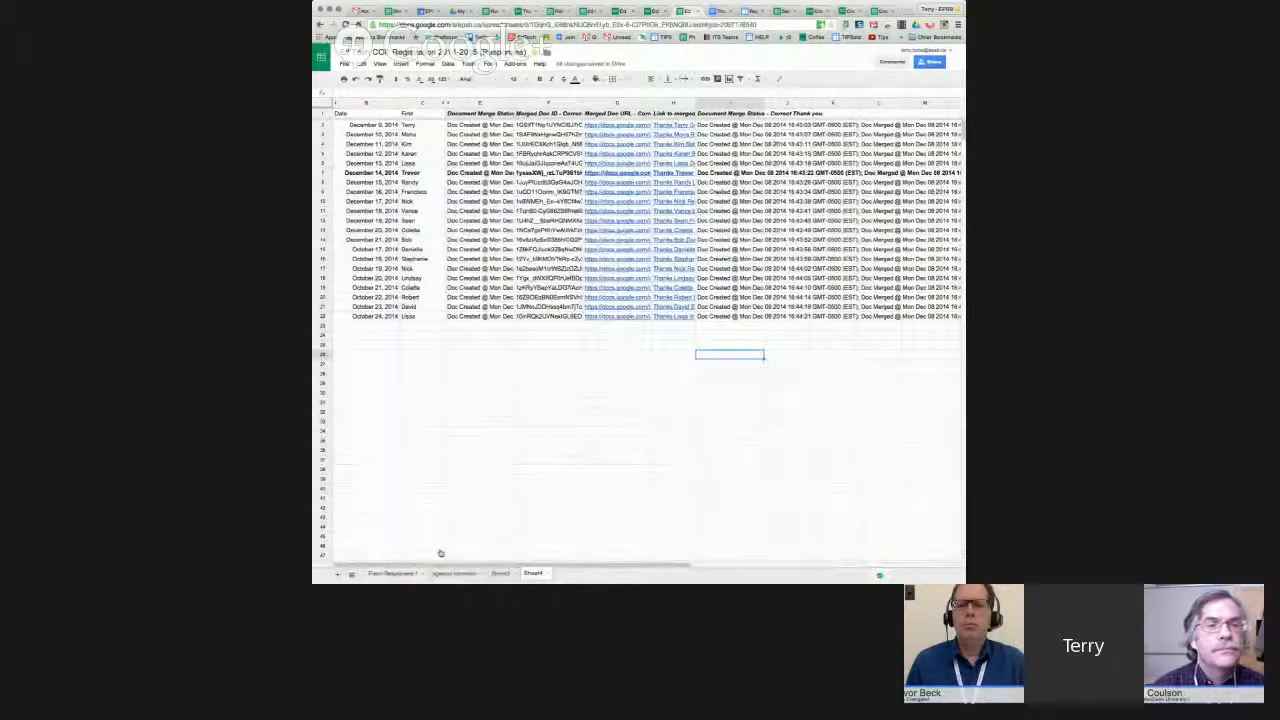
Review the Form Responses 1 rows, then view the response summary down to the Role pie chart.
left_click(392, 573)
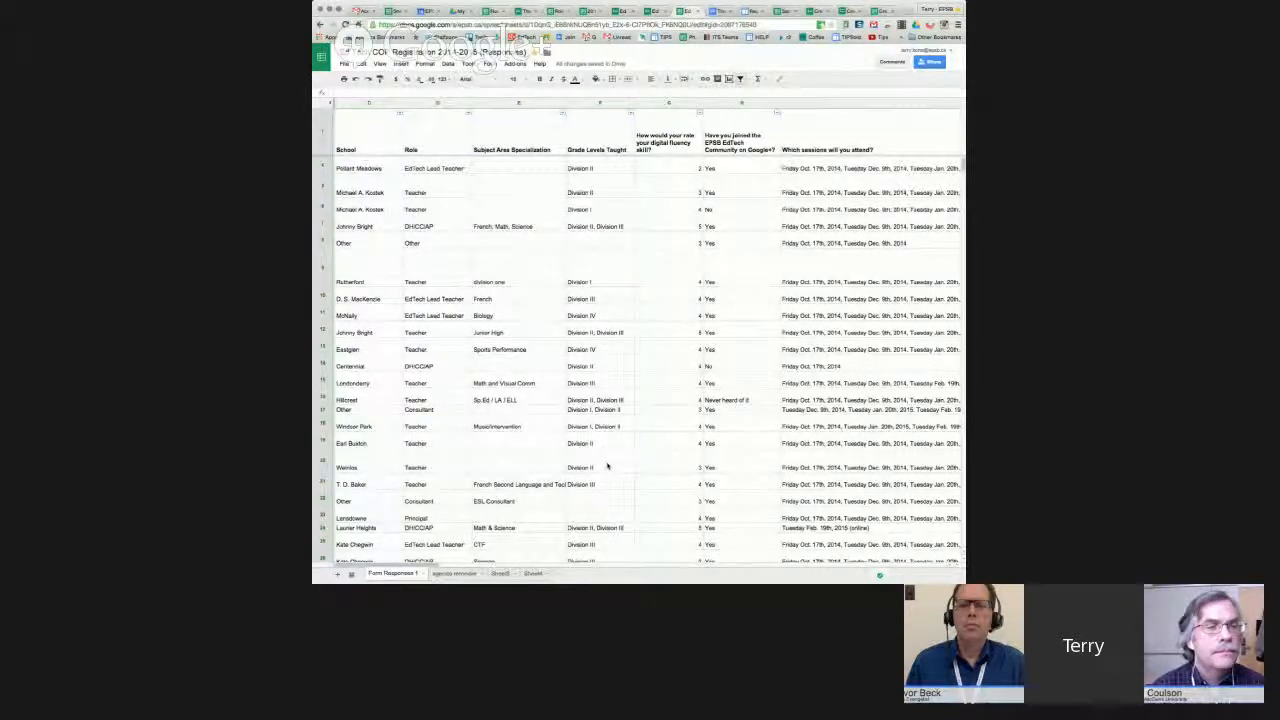
scroll(607, 466, "down", 5)
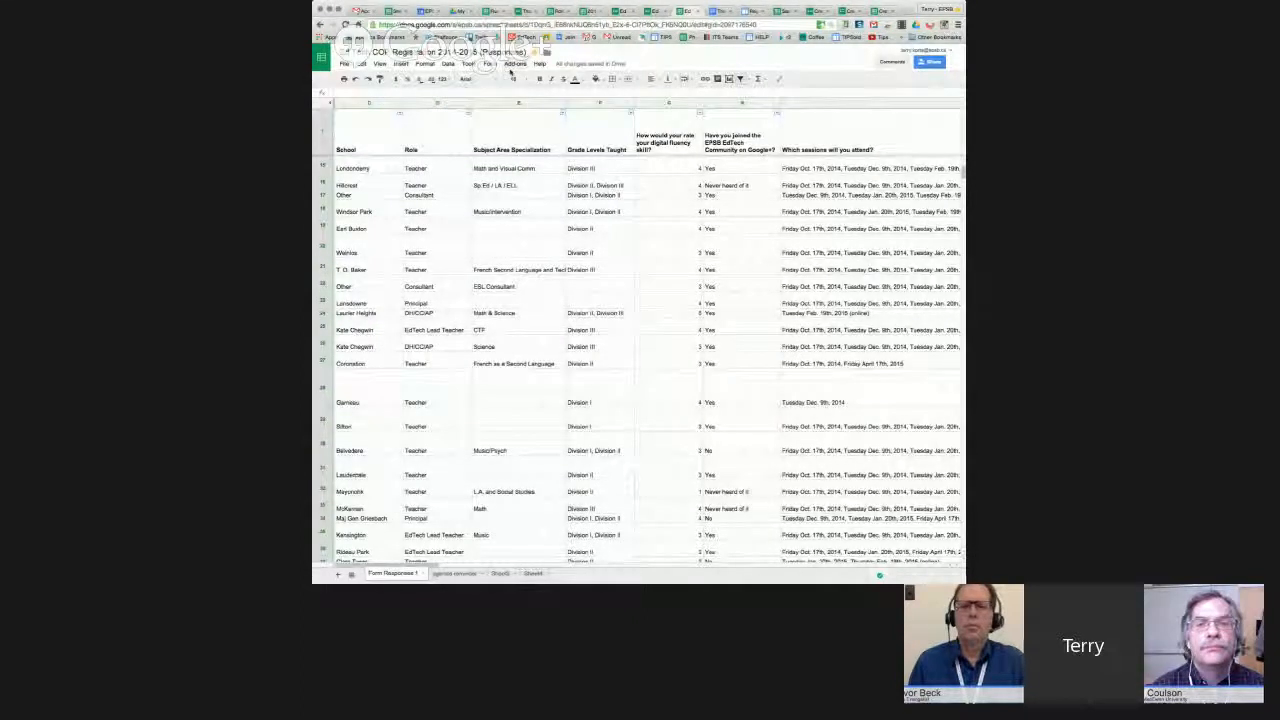
left_click(492, 65)
left_click(520, 142)
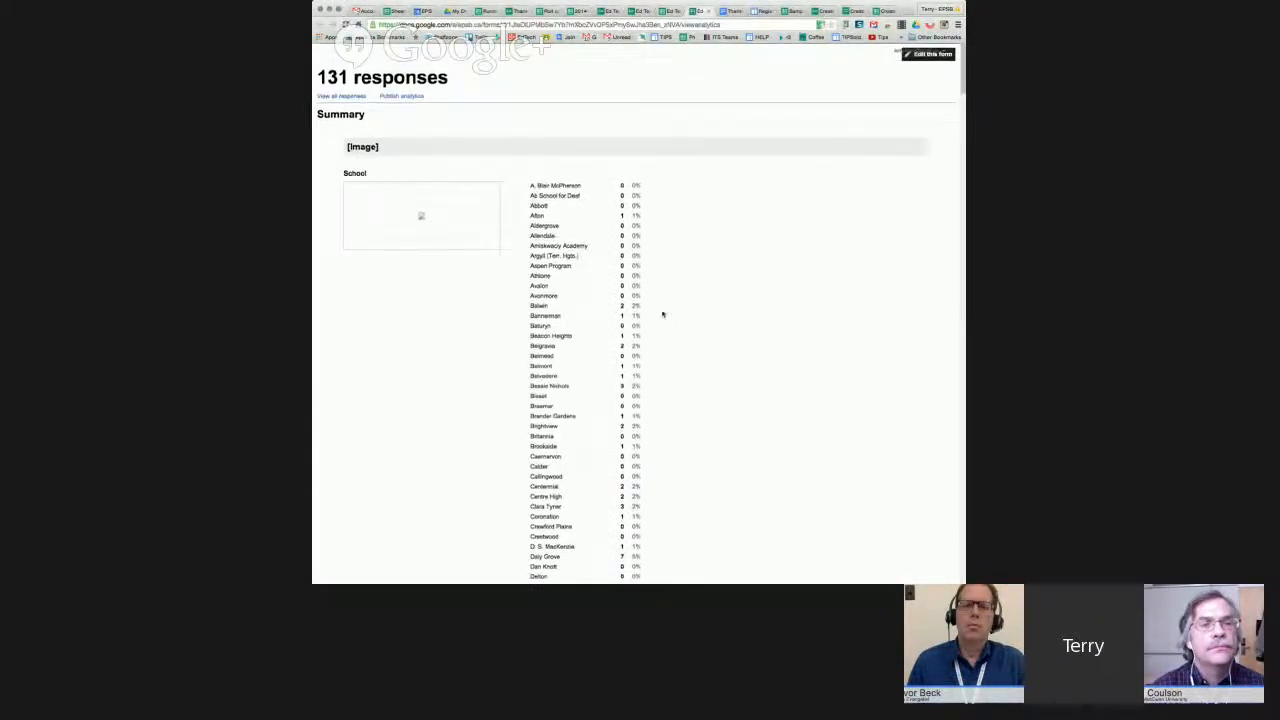
scroll(662, 314, "down", 20)
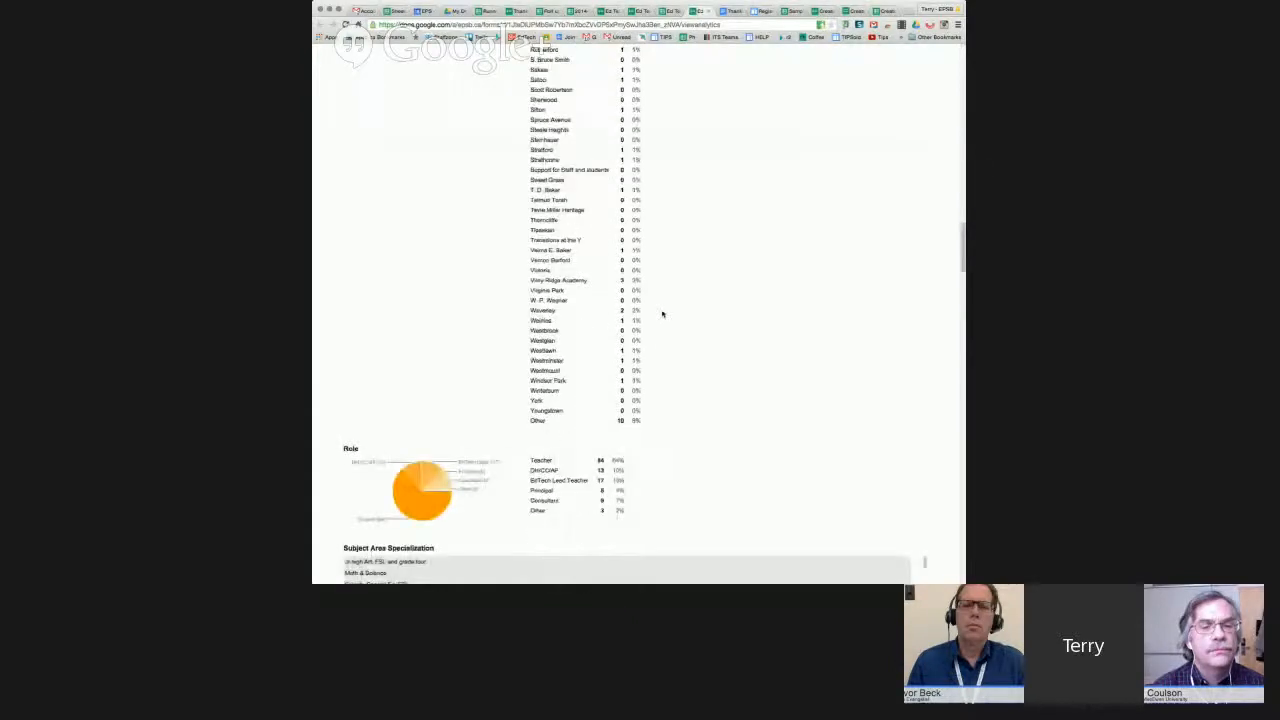